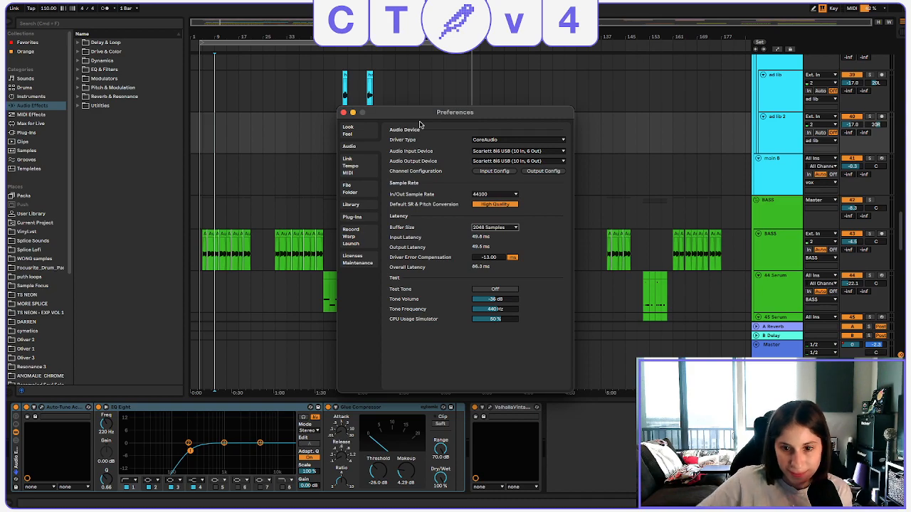
# Close the audio preferences and play the arrangement from bar 9.
pyautogui.click(343, 113)
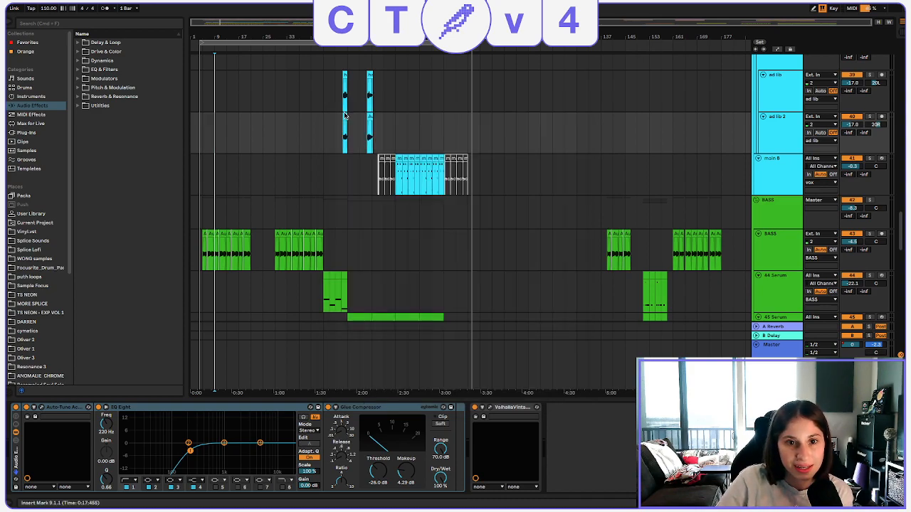
pyautogui.click(219, 184)
pyautogui.press('space')
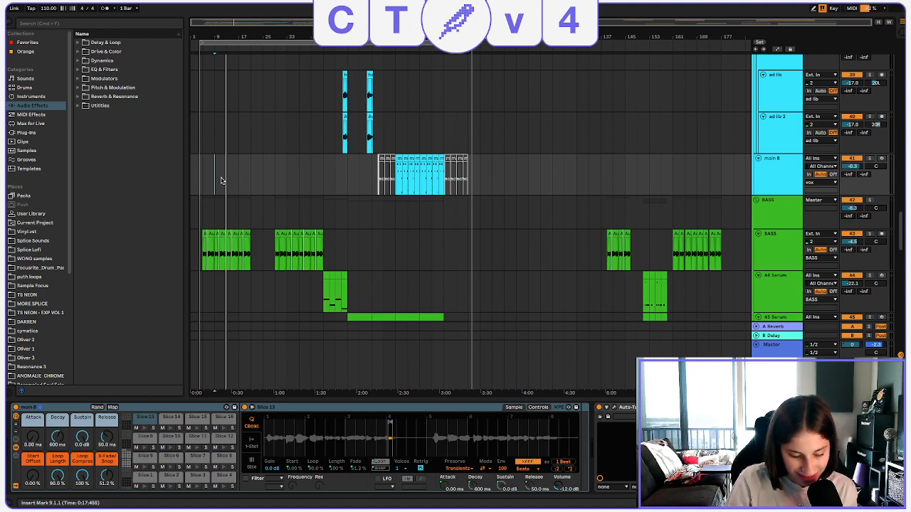
pyautogui.press('space')
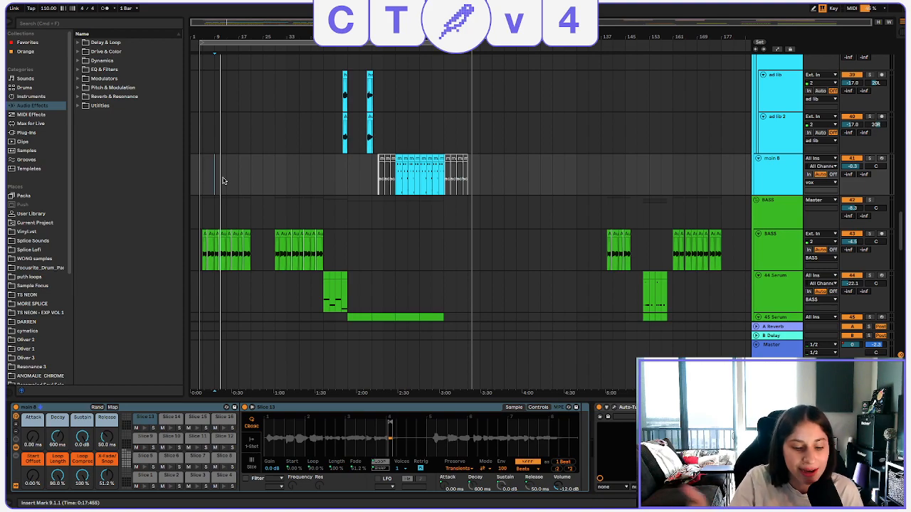
# Move the playback start to bar 4 and listen through the song.
pyautogui.moveTo(196, 39); pyautogui.dragTo(196, 78)
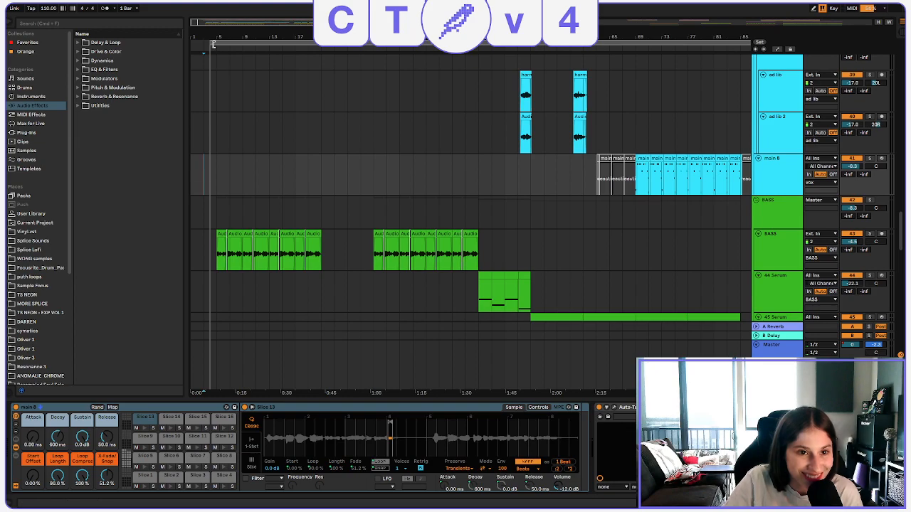
pyautogui.moveTo(212, 38); pyautogui.dragTo(208, 174)
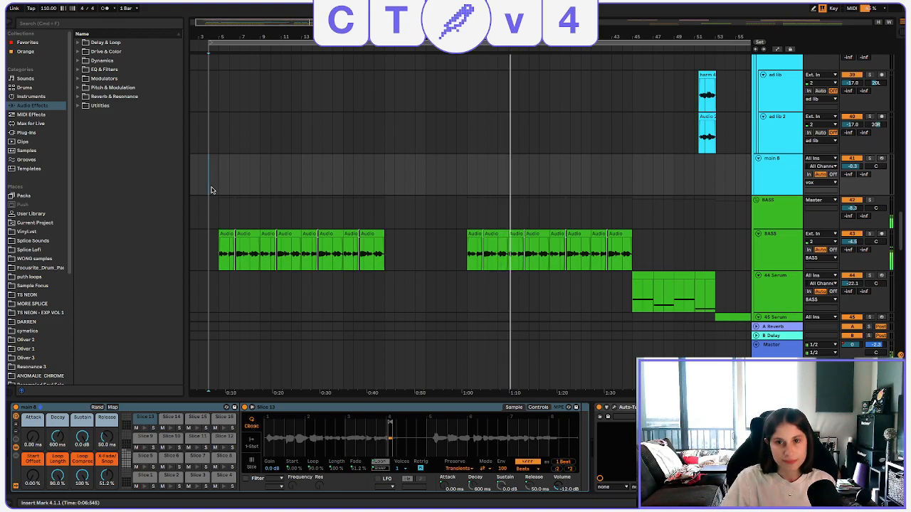
pyautogui.moveTo(496, 37); pyautogui.dragTo(496, 6)
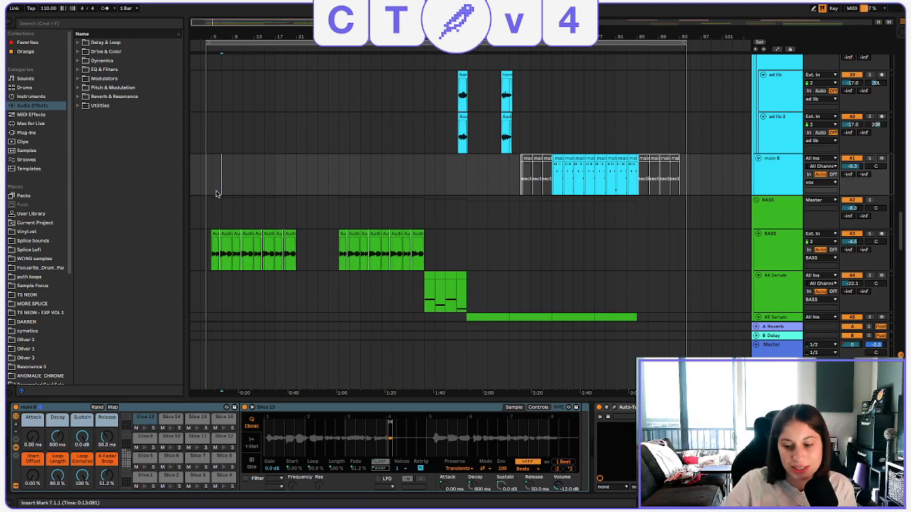
# Set the playback start at bar 21 on the lead 14 track and solo that track to hear it.
pyautogui.scroll(-8, 235, 171)
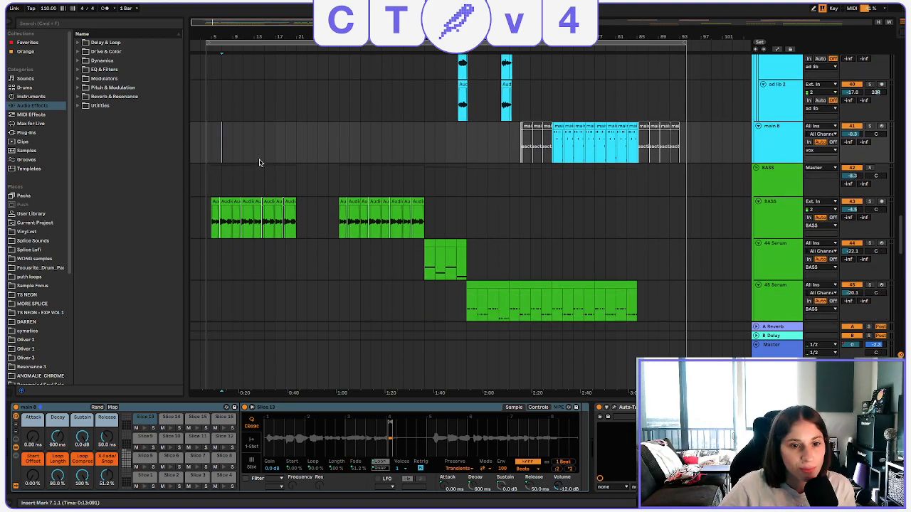
pyautogui.scroll(-3, 306, 194)
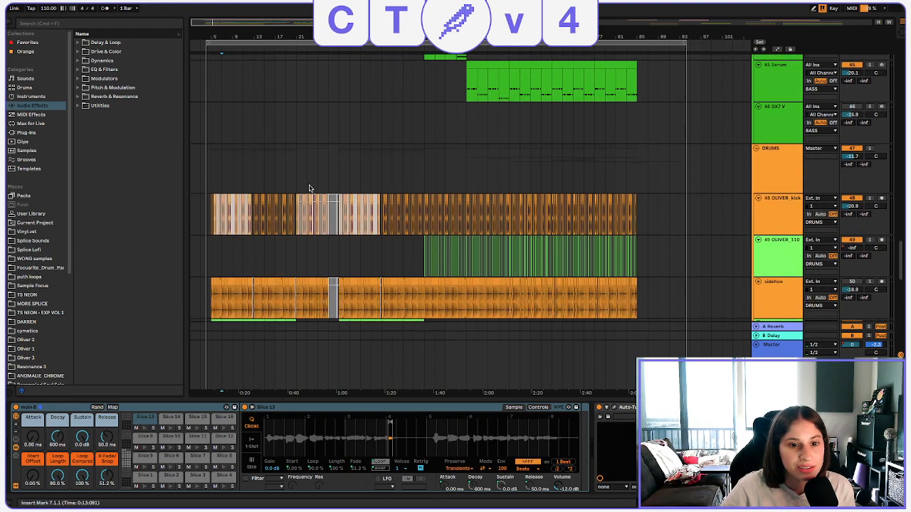
pyautogui.scroll(20, 296, 187)
pyautogui.scroll(20, 217, 85)
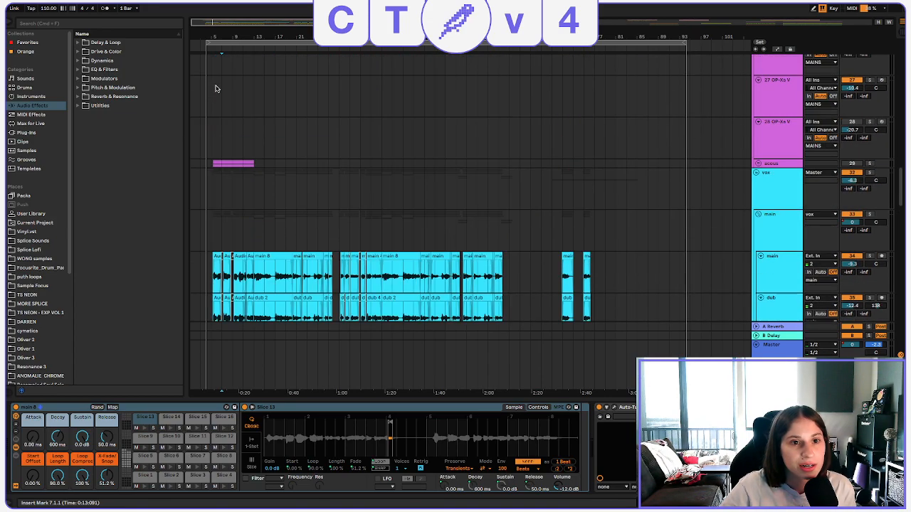
pyautogui.scroll(15, 217, 93)
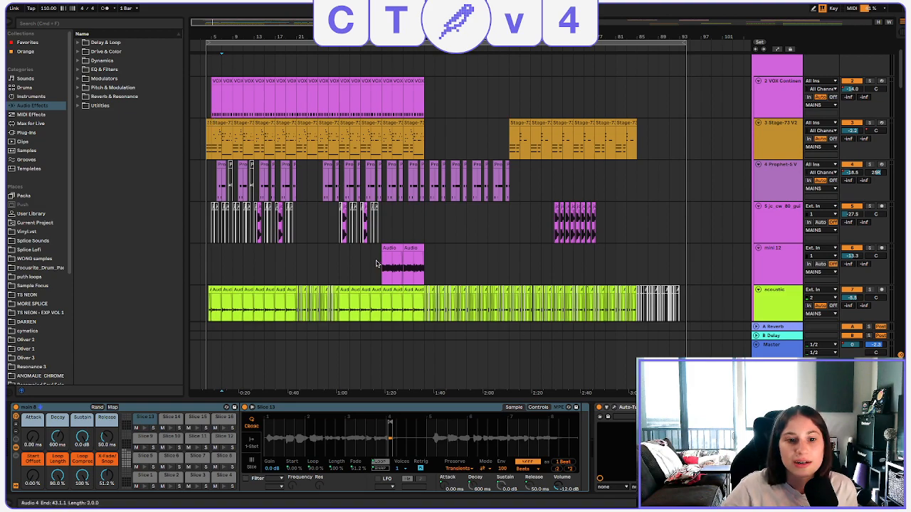
pyautogui.scroll(-3, 339, 256)
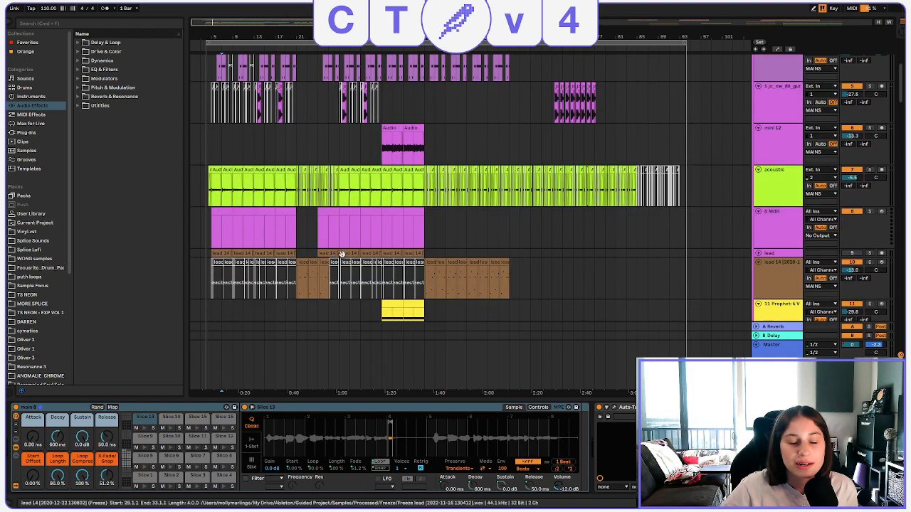
pyautogui.click(297, 281)
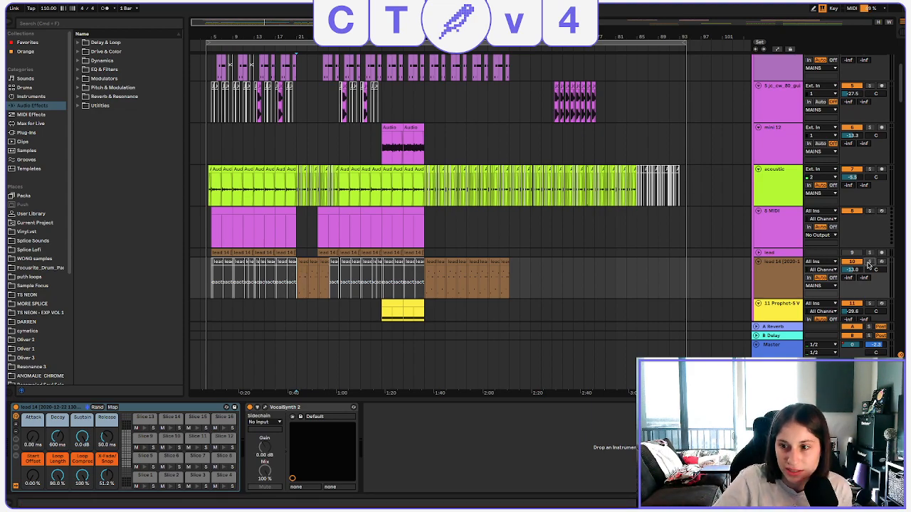
pyautogui.click(868, 263)
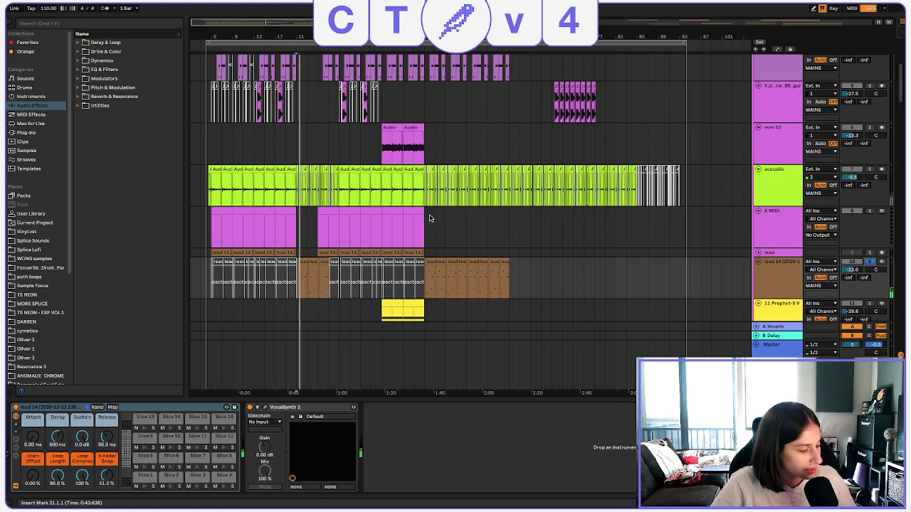
# Solo the MAINS group and play its instruments together from bar 21.
pyautogui.scroll(-10, 735, 252)
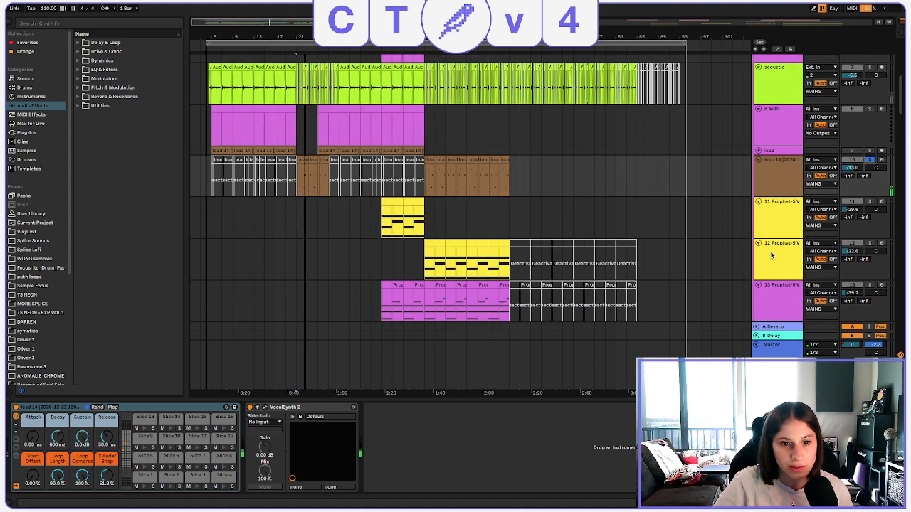
pyautogui.scroll(-15, 766, 246)
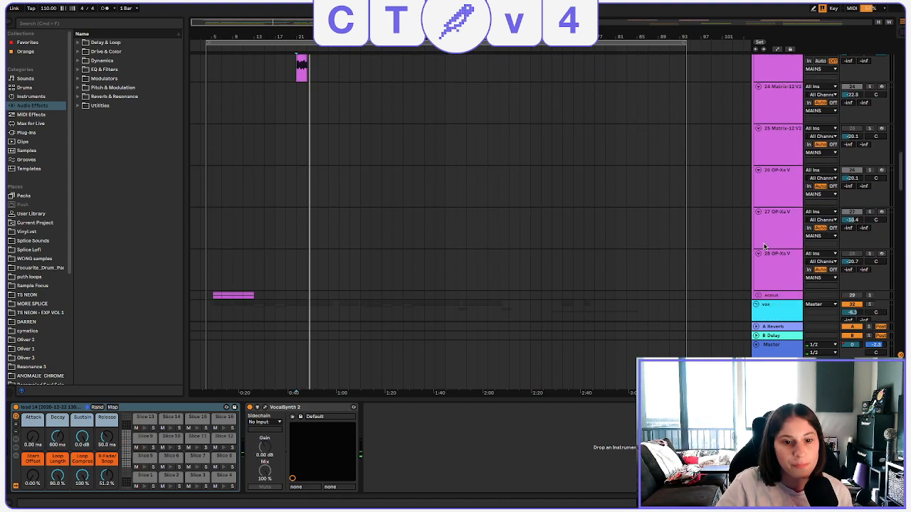
pyautogui.scroll(15, 794, 164)
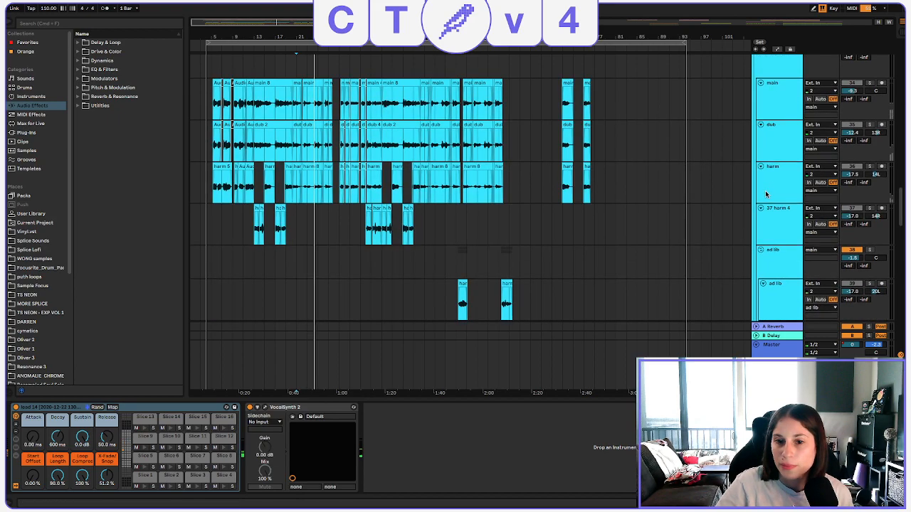
pyautogui.scroll(5, 764, 193)
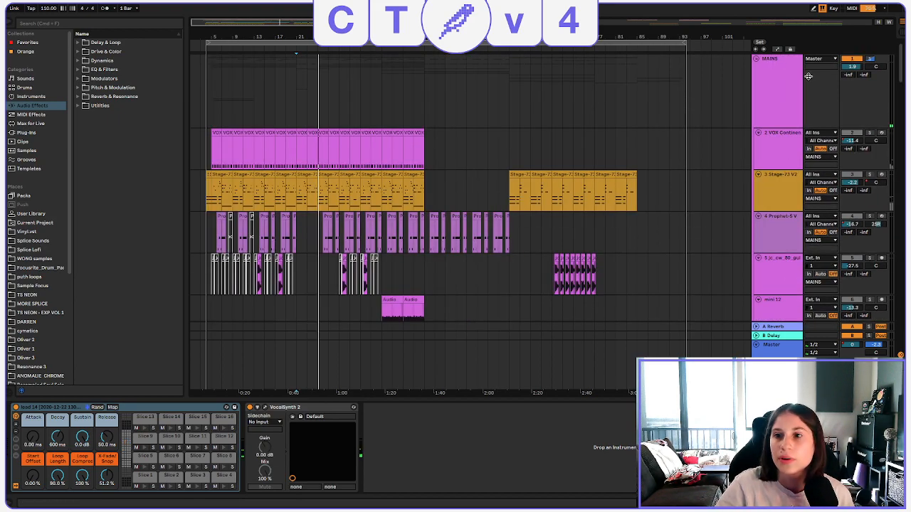
pyautogui.click(869, 60)
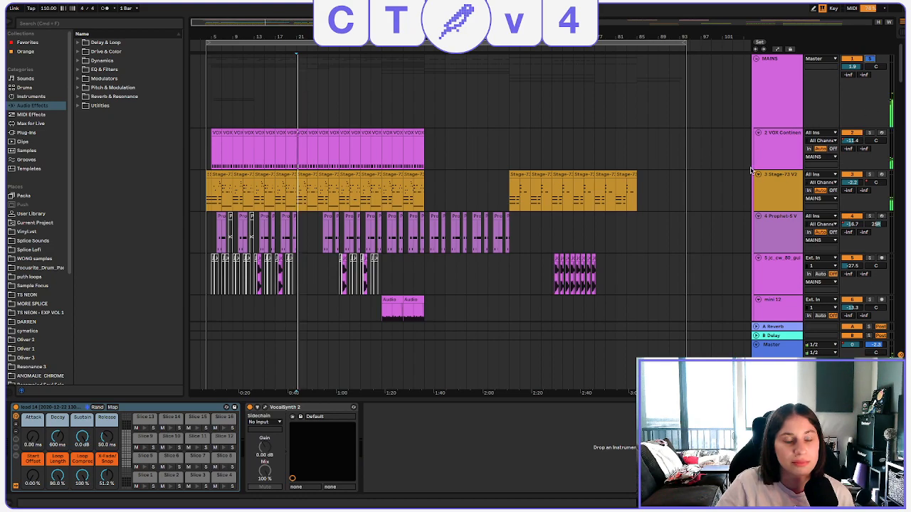
# Solo the lead 14 track again, replay it from bar 21 and clear its solo.
pyautogui.scroll(-3, 619, 147)
pyautogui.scroll(-2, 618, 148)
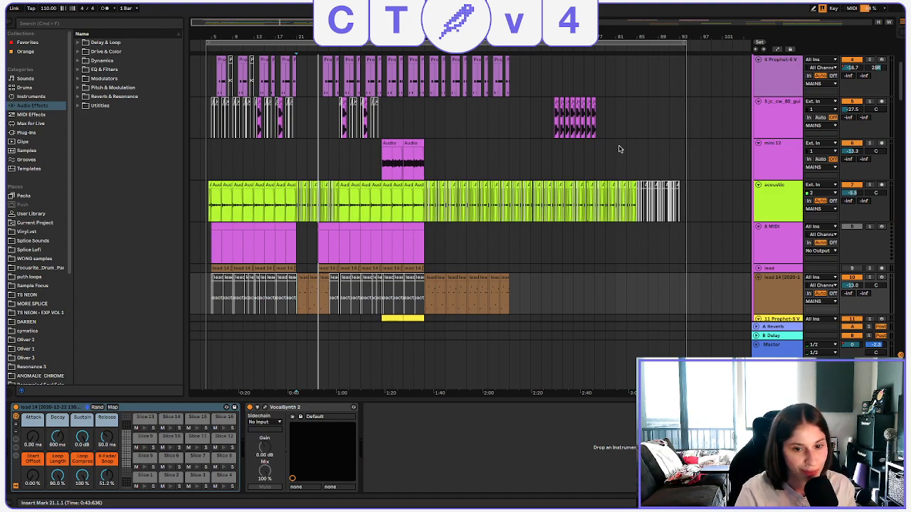
pyautogui.click(870, 278)
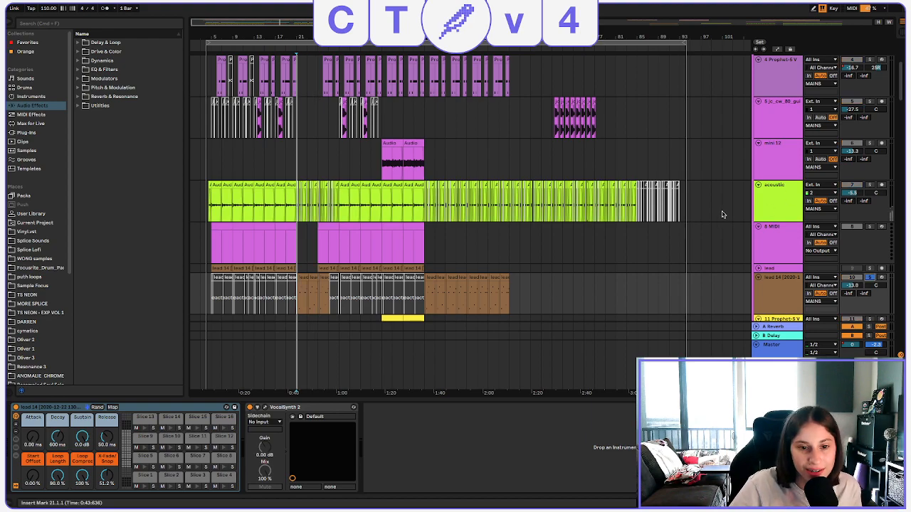
pyautogui.press('space')
pyautogui.moveTo(303, 37); pyautogui.dragTo(303, 91)
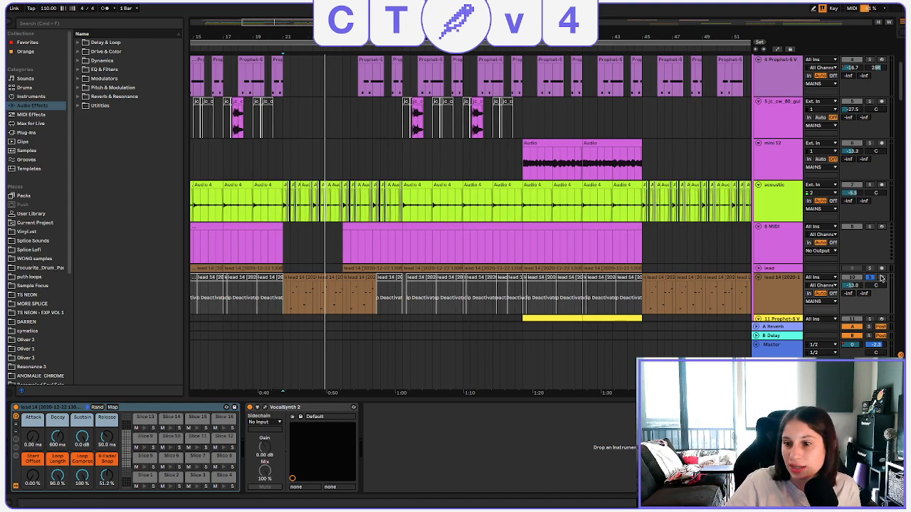
pyautogui.moveTo(406, 37); pyautogui.dragTo(371, 14)
# Play the song from bar 5 with the vox group soloed, and clear the solo after listening.
pyautogui.scroll(2, 363, 175)
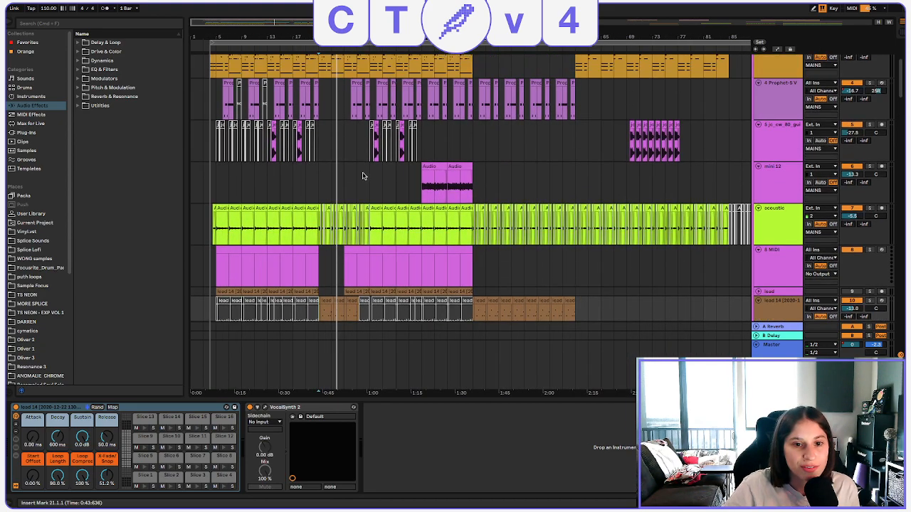
pyautogui.scroll(-5, 356, 181)
pyautogui.scroll(-2, 220, 197)
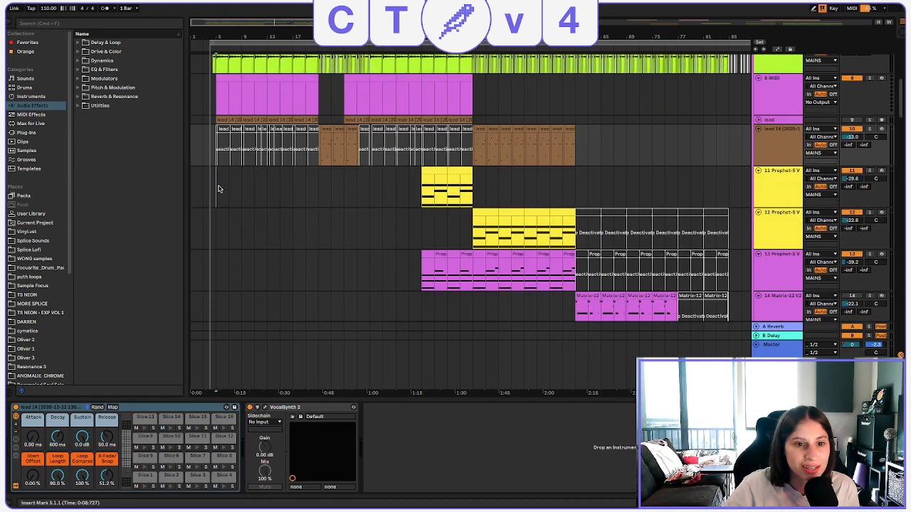
pyautogui.click(294, 204)
pyautogui.scroll(-8, 301, 192)
pyautogui.scroll(-15, 301, 192)
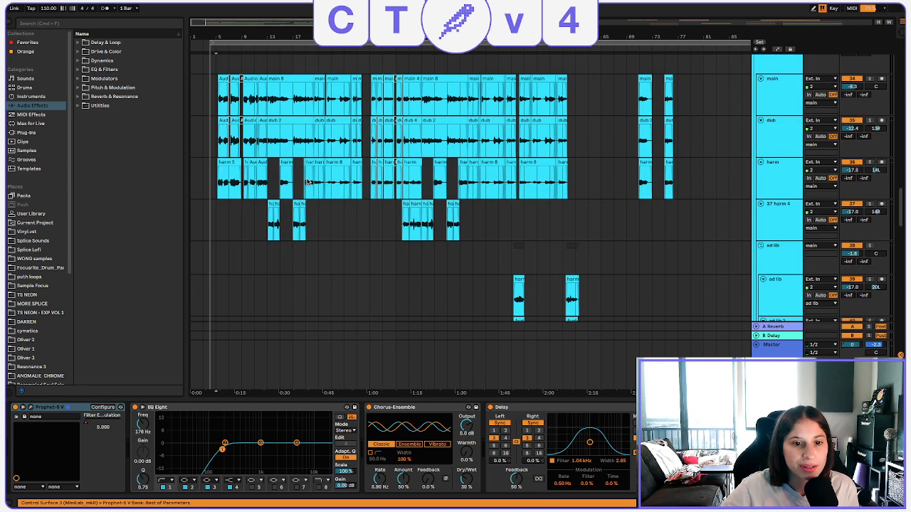
pyautogui.scroll(5, 848, 121)
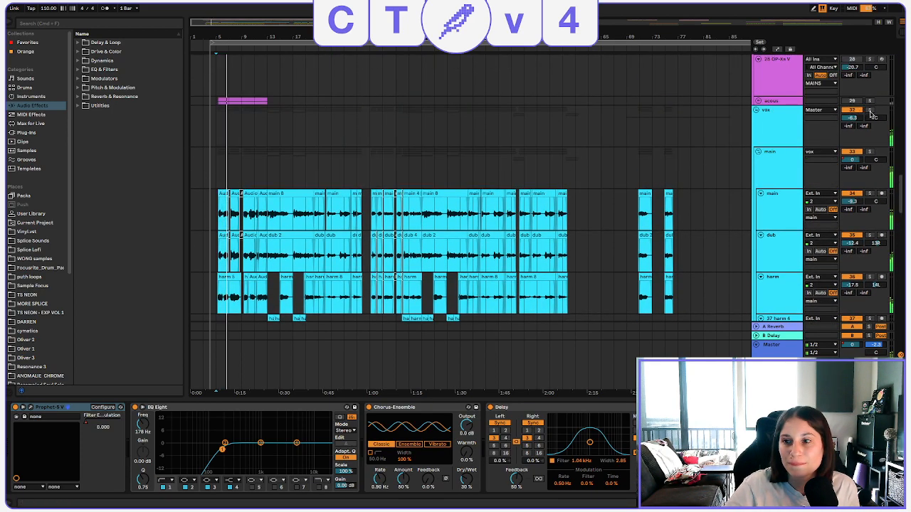
pyautogui.click(868, 110)
pyautogui.scroll(-1, 413, 147)
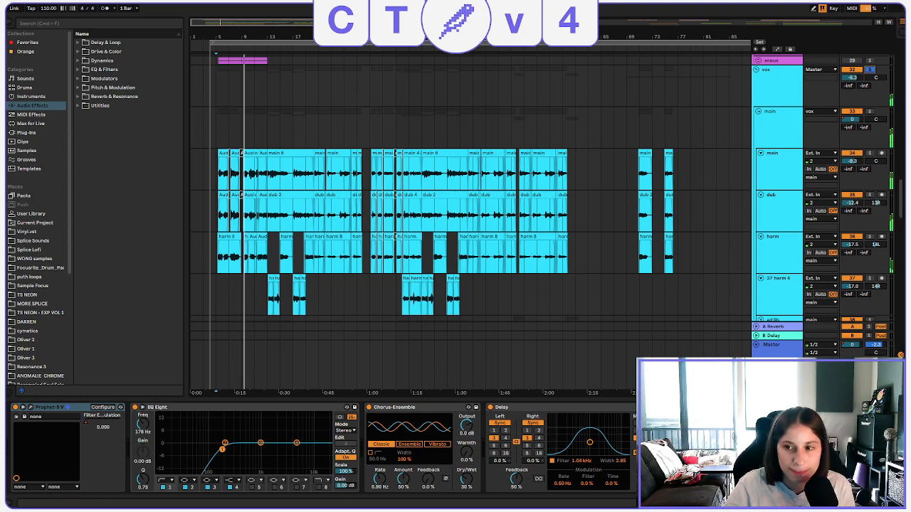
pyautogui.click(869, 70)
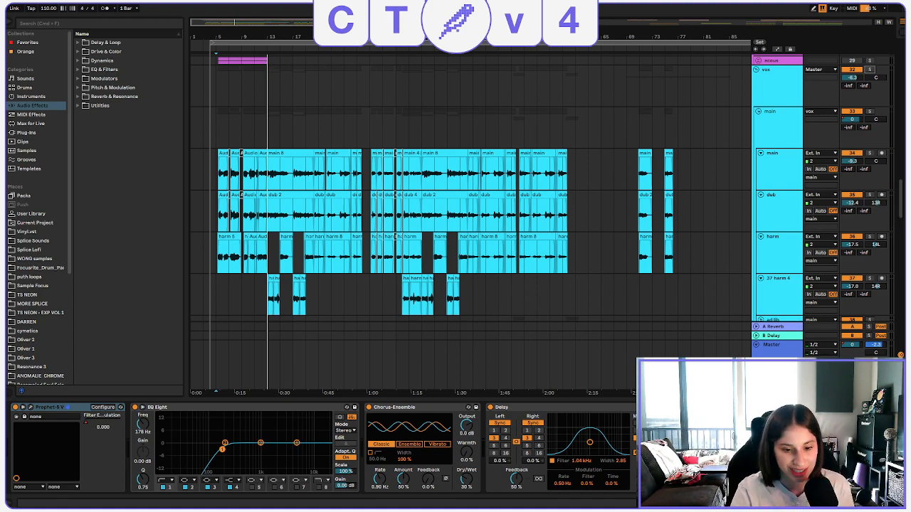
# Play the unsoloed mix from bar 10 and stop playback.
pyautogui.moveTo(253, 35); pyautogui.dragTo(252, 53)
pyautogui.click(249, 143)
pyautogui.press('space')
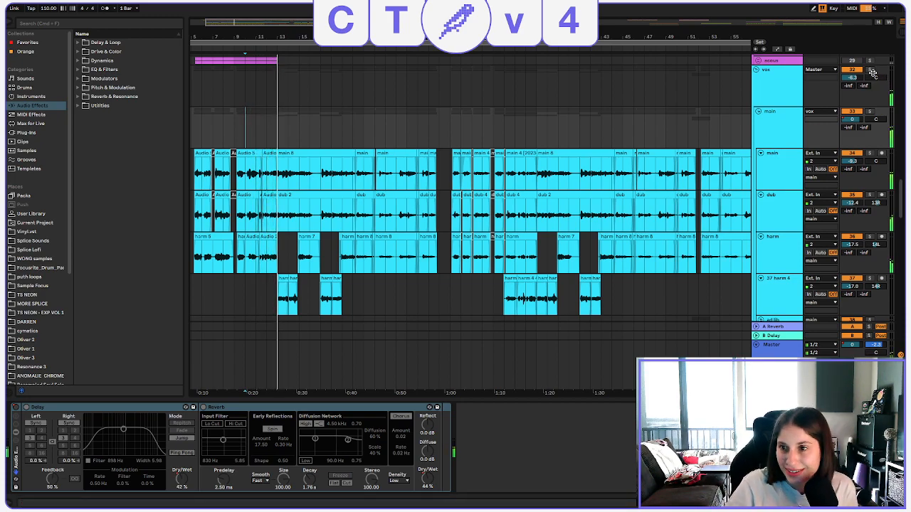
pyautogui.press('space')
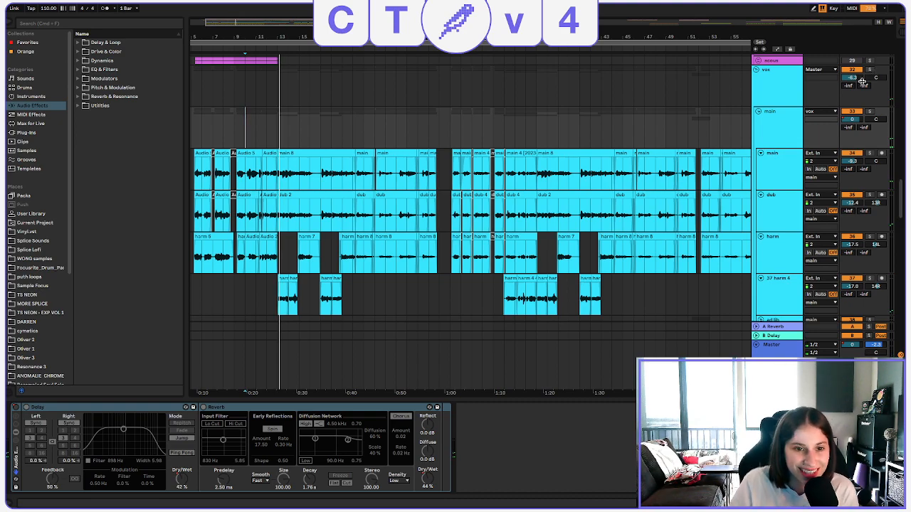
# Solo the main vocal track inside the main group and listen to it from bar 5.
pyautogui.moveTo(428, 40); pyautogui.dragTo(428, 25)
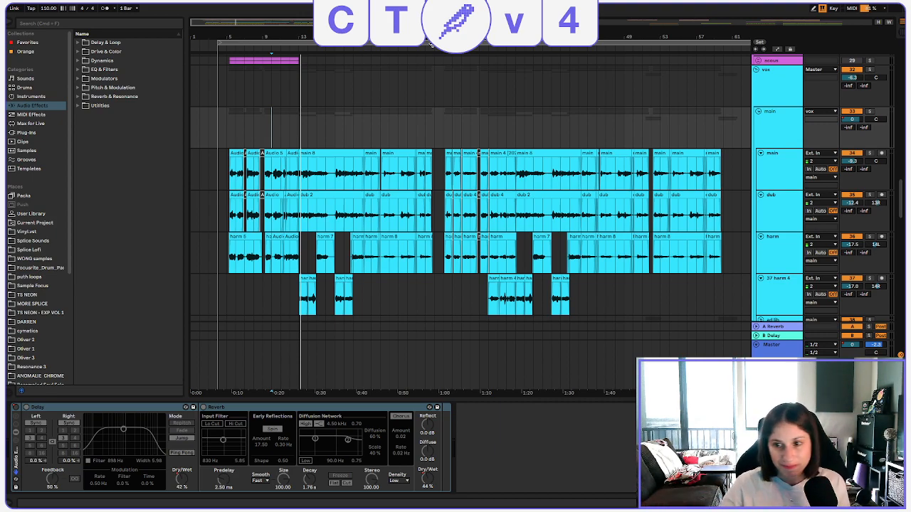
pyautogui.click(237, 182)
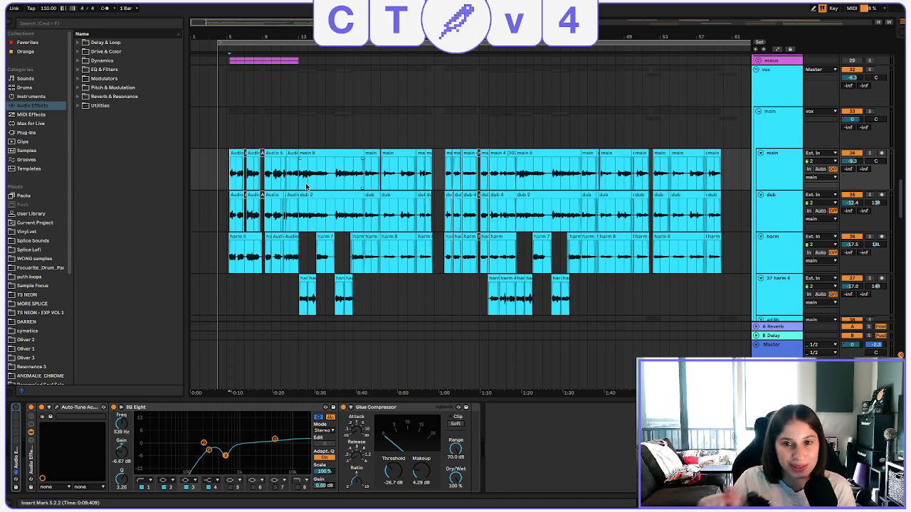
pyautogui.click(870, 153)
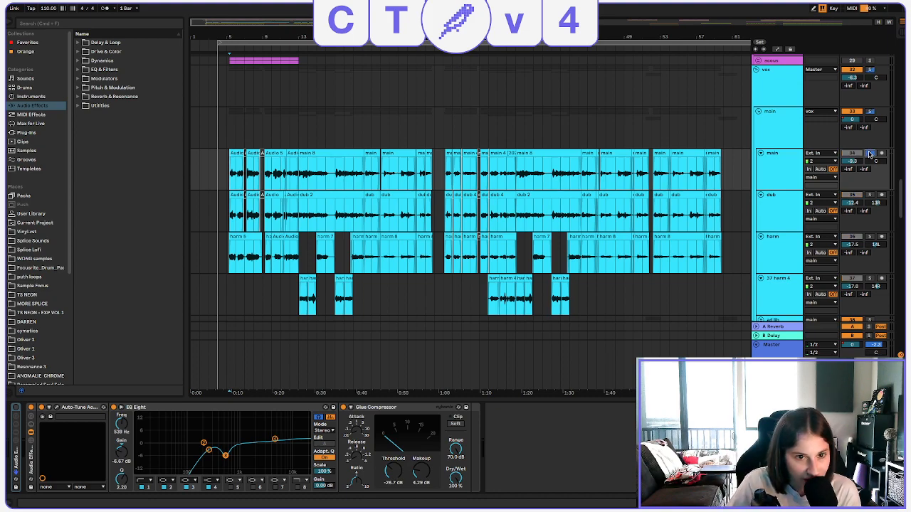
pyautogui.press('space')
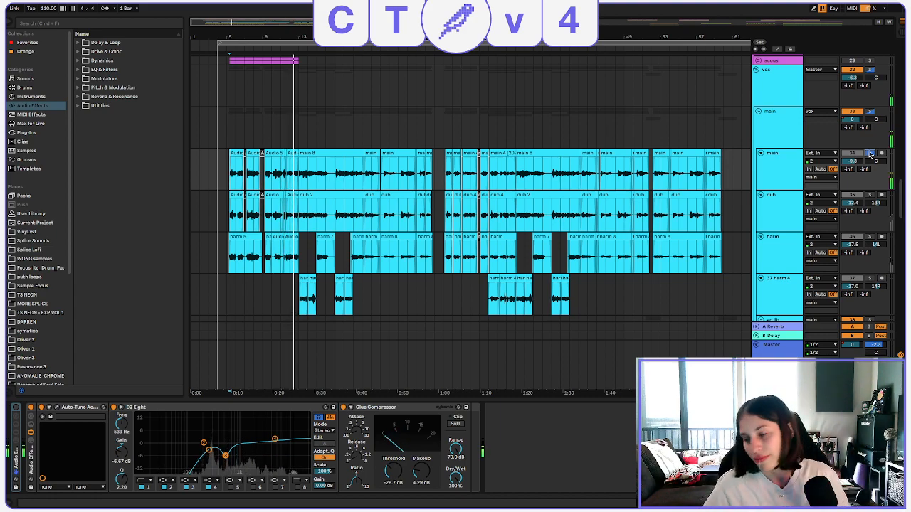
pyautogui.press('space')
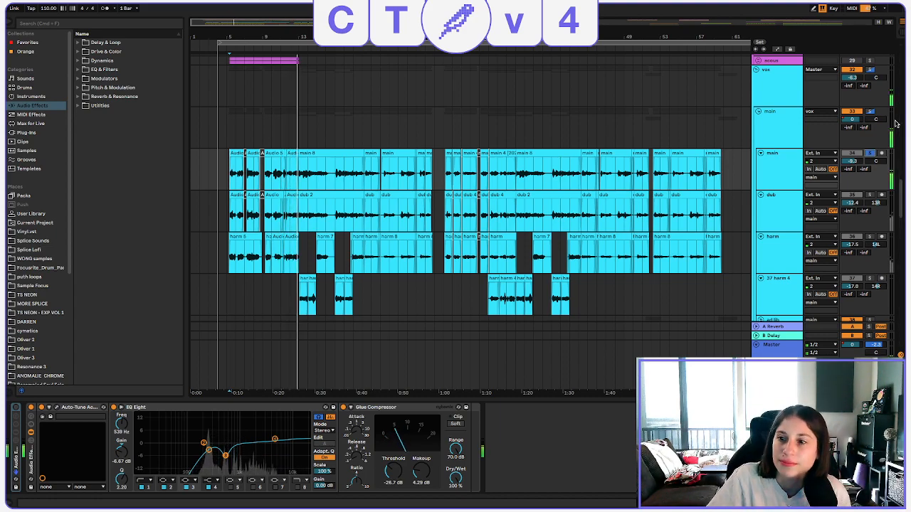
pyautogui.click(869, 153)
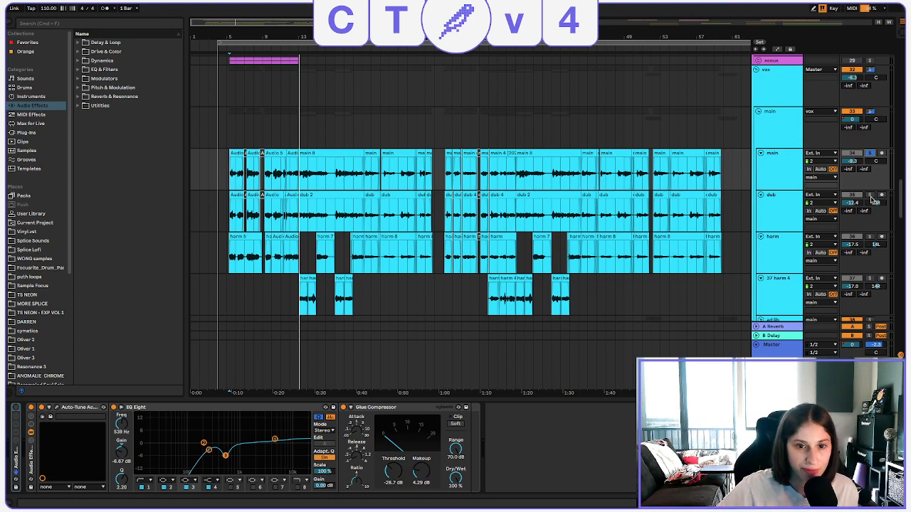
# Solo the dub and harm tracks alongside the main vocal and listen to the vocal stack from bar 5.
pyautogui.click(869, 194)
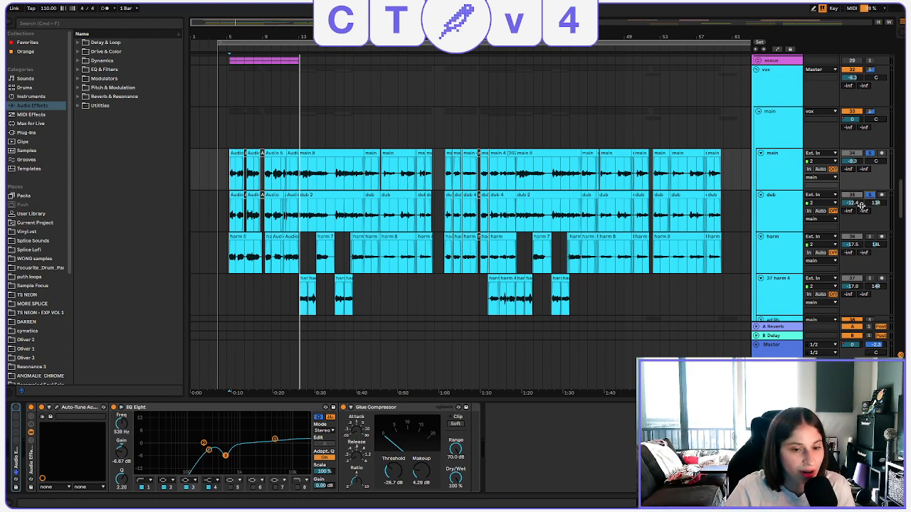
pyautogui.click(290, 296)
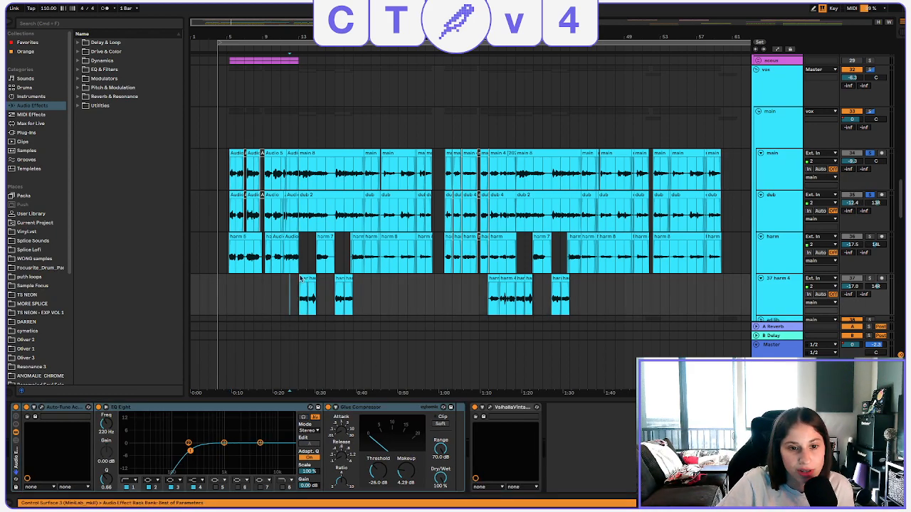
pyautogui.click(226, 260)
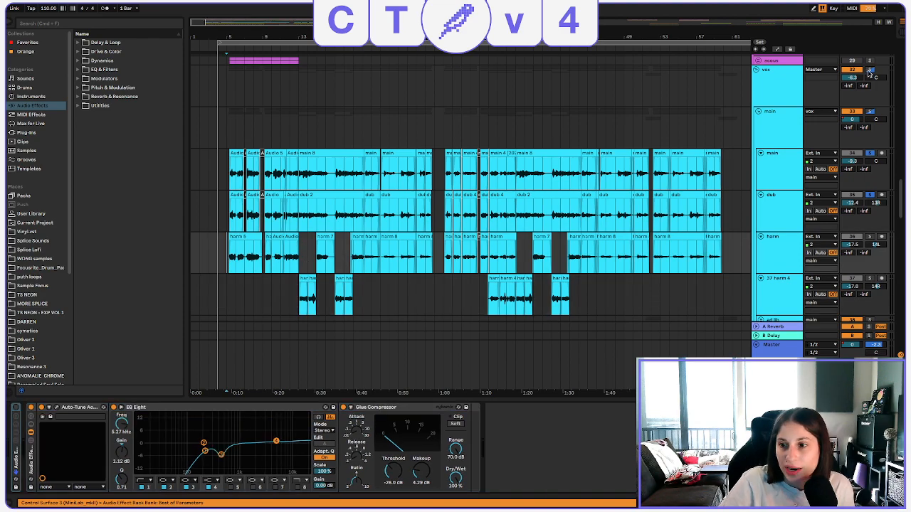
pyautogui.press('space')
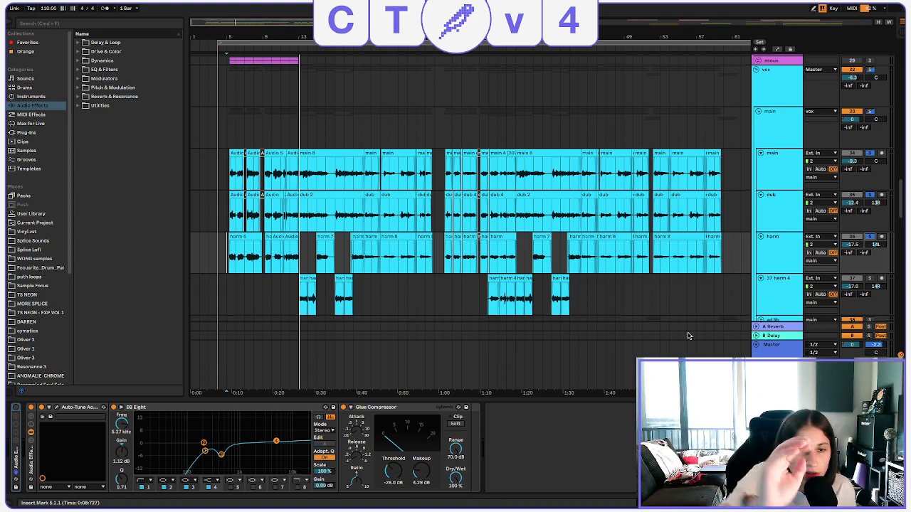
# Replay the soloed main, dub and harm vocals from bar 5, and from bars 11 and 10.
pyautogui.click(228, 268)
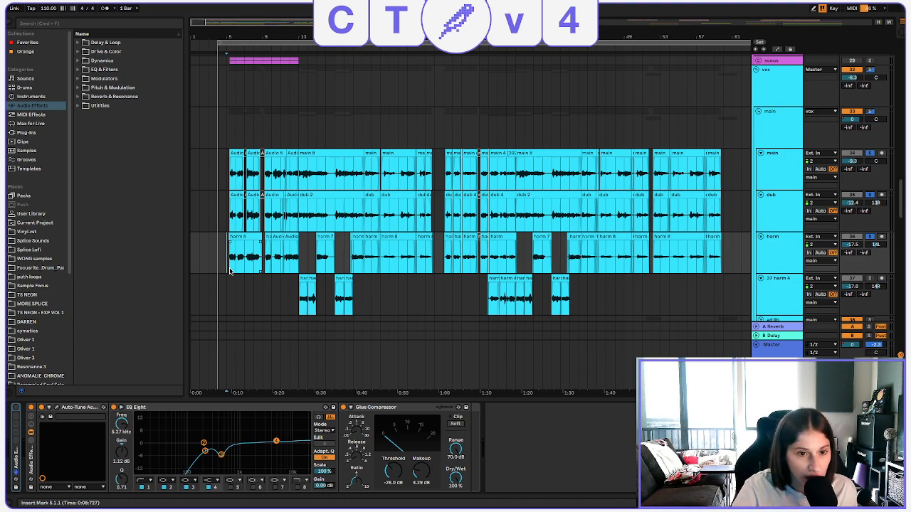
pyautogui.click(230, 269)
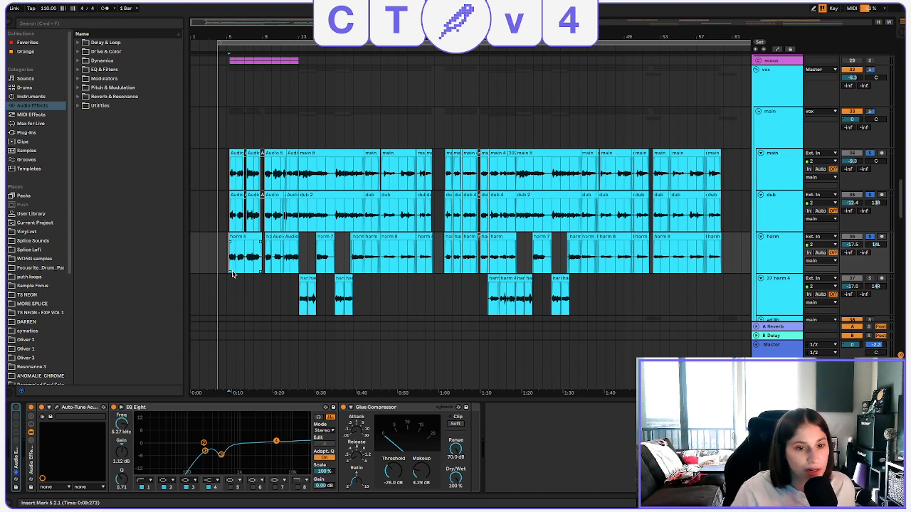
pyautogui.press('space')
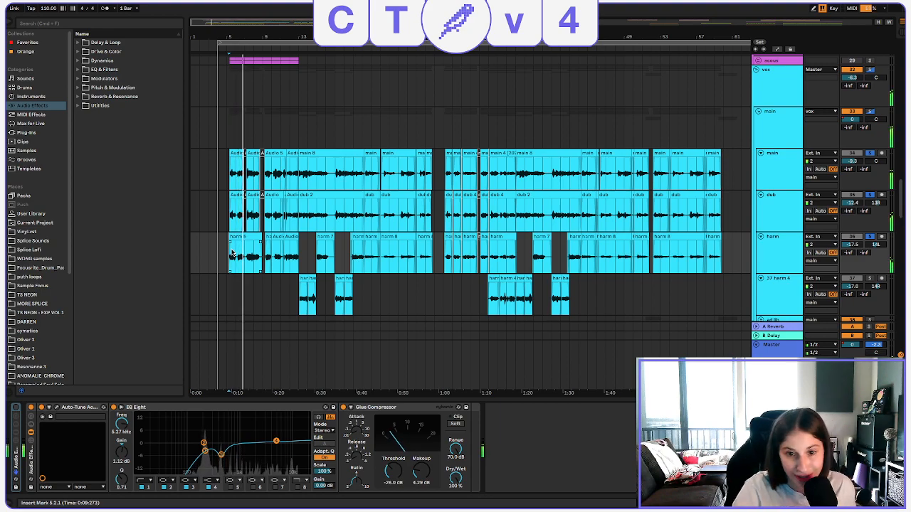
pyautogui.click(284, 261)
pyautogui.press('space')
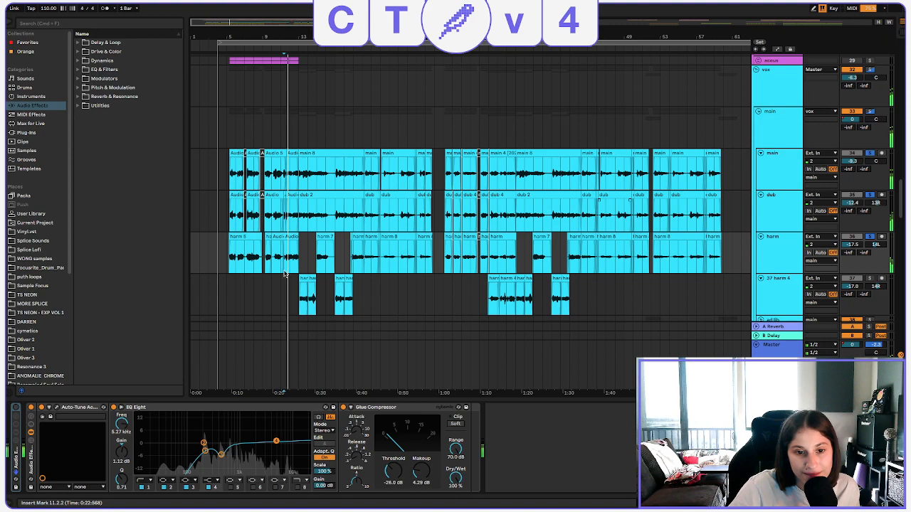
pyautogui.click(271, 259)
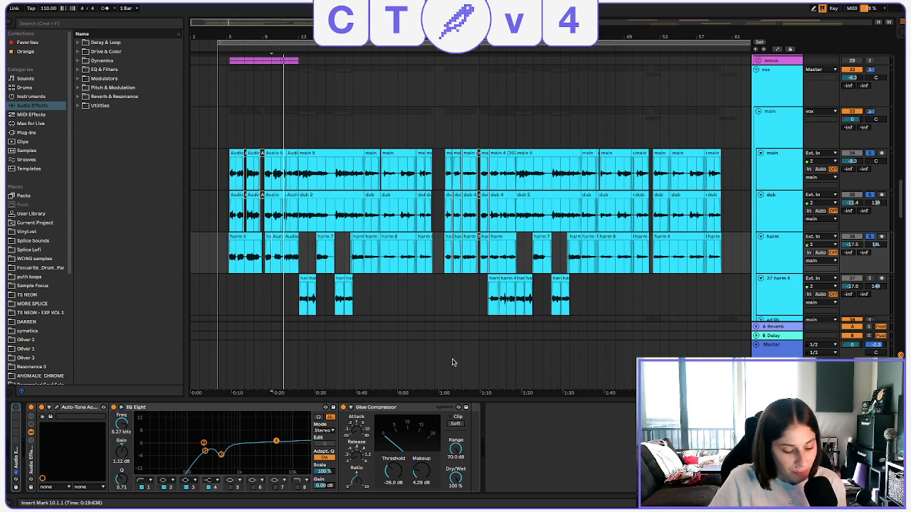
# Add the harm 4 track to the soloed vocals and listen from bar 13.
pyautogui.click(297, 298)
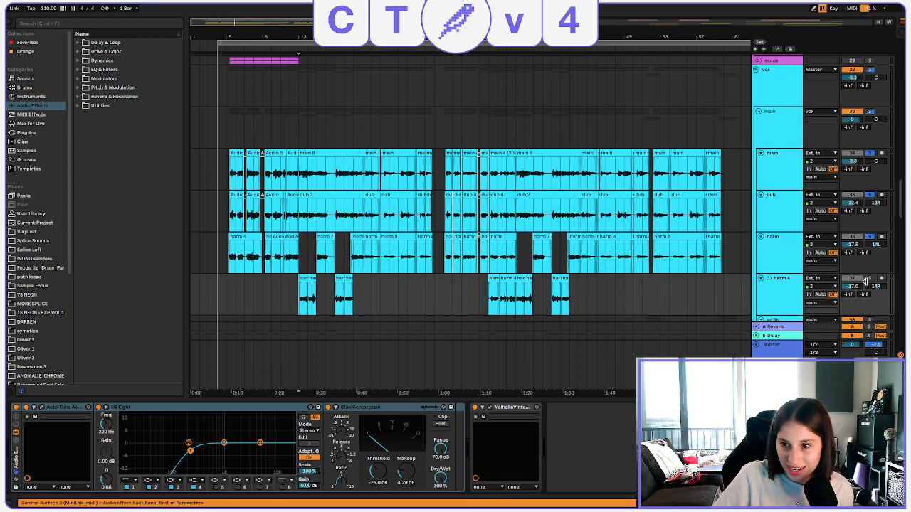
pyautogui.press('space')
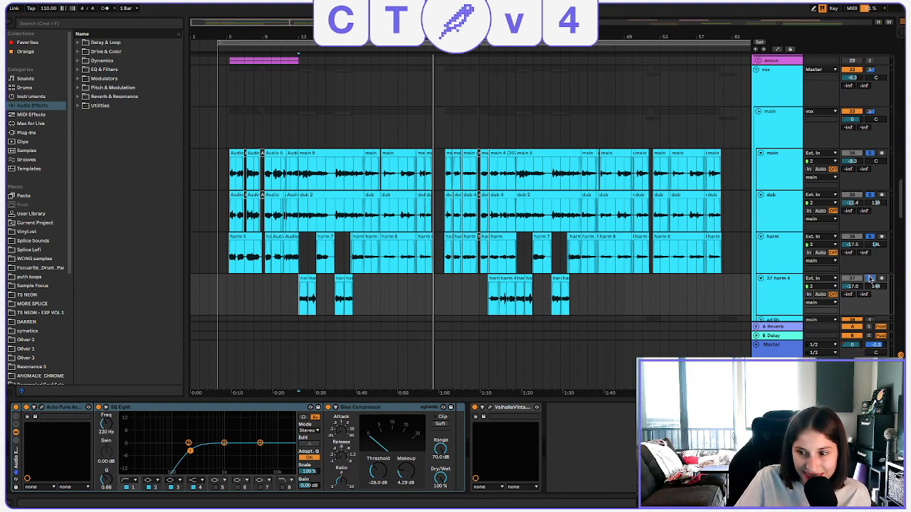
# Examine the ad lib and bass tracks, with the arrangement's full length in view.
pyautogui.scroll(-3, 761, 230)
pyautogui.scroll(-8, 635, 213)
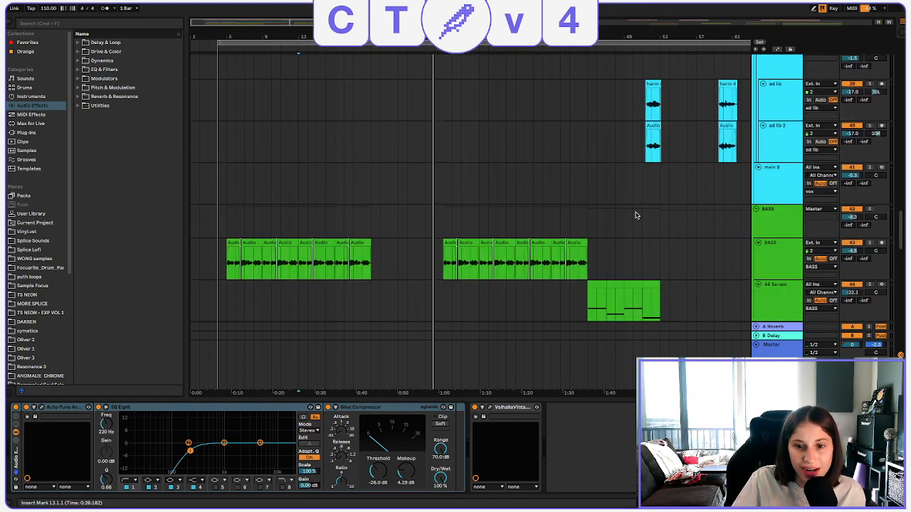
pyautogui.scroll(5, 636, 213)
pyautogui.scroll(10, 635, 213)
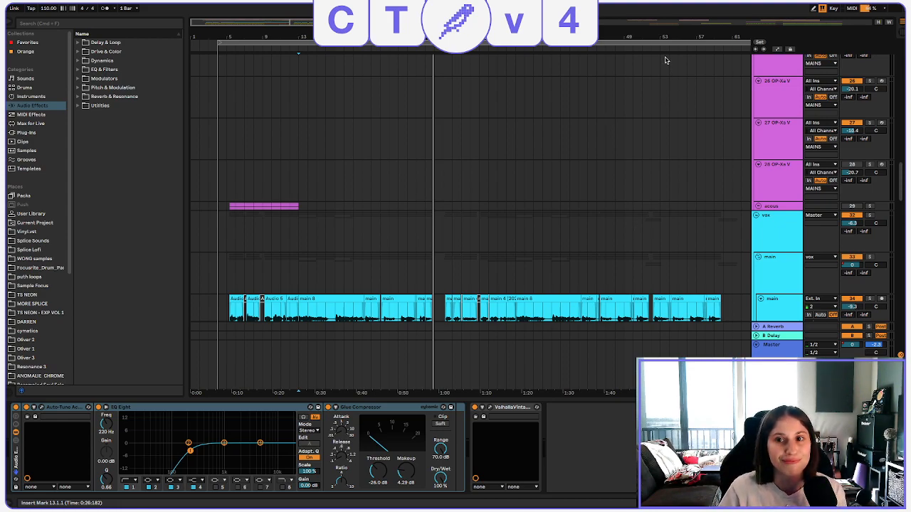
pyautogui.moveTo(664, 36); pyautogui.dragTo(665, 18)
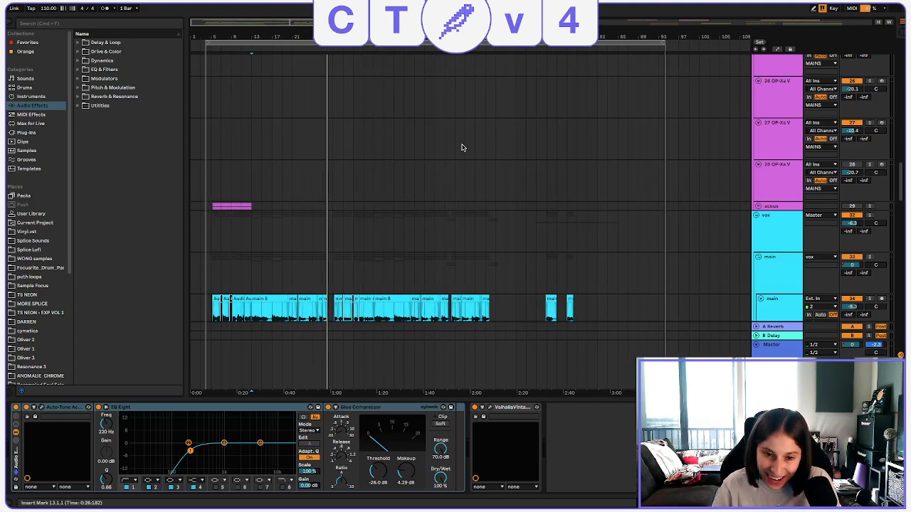
pyautogui.scroll(-4, 466, 148)
pyautogui.scroll(-8, 470, 148)
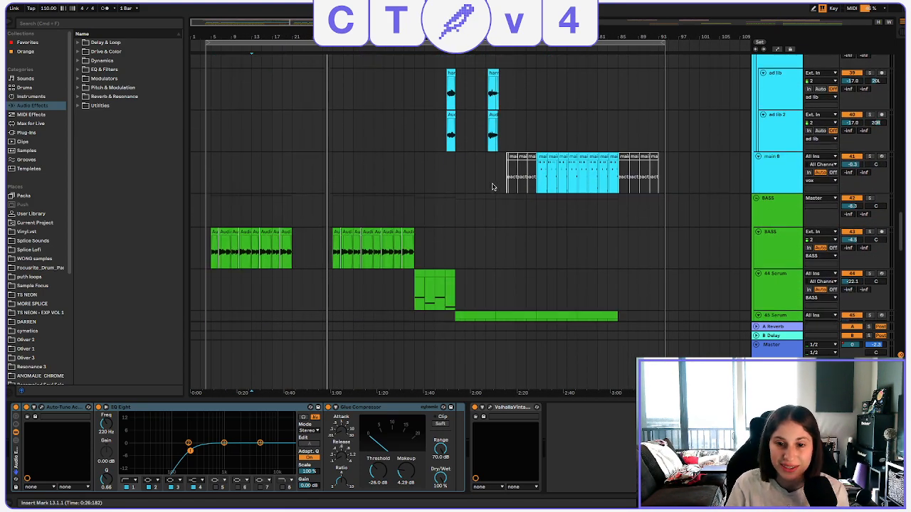
pyautogui.scroll(10, 491, 186)
pyautogui.scroll(10, 491, 185)
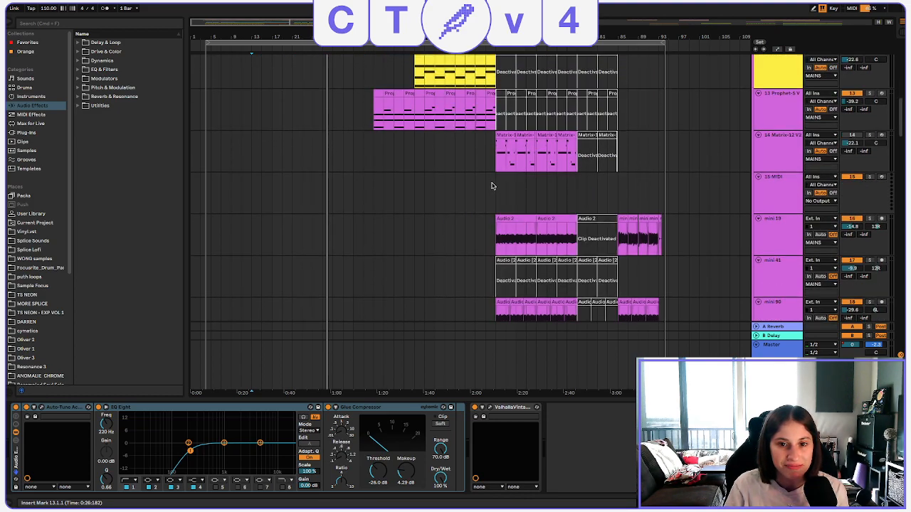
# Examine the MAINS instrument tracks and the vocal tracks to compare which clips fill the first and second halves of the song.
pyautogui.scroll(2, 491, 186)
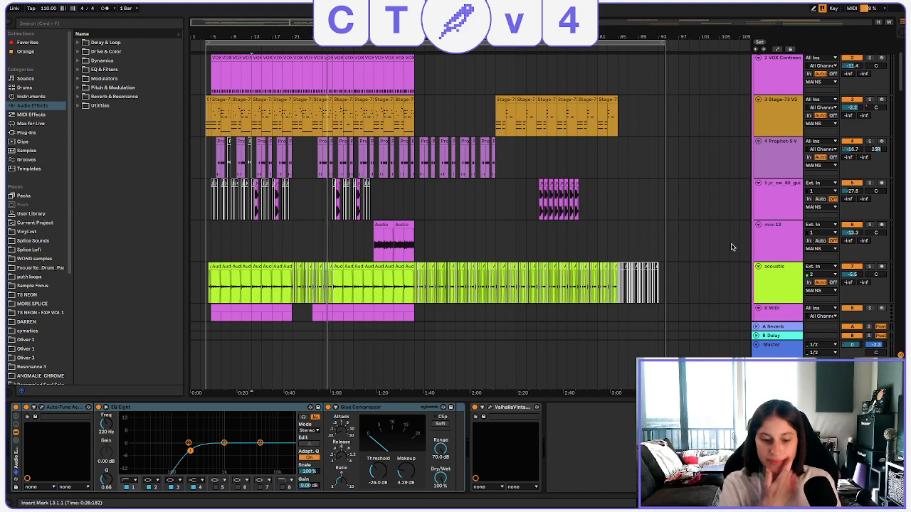
pyautogui.scroll(5, 463, 191)
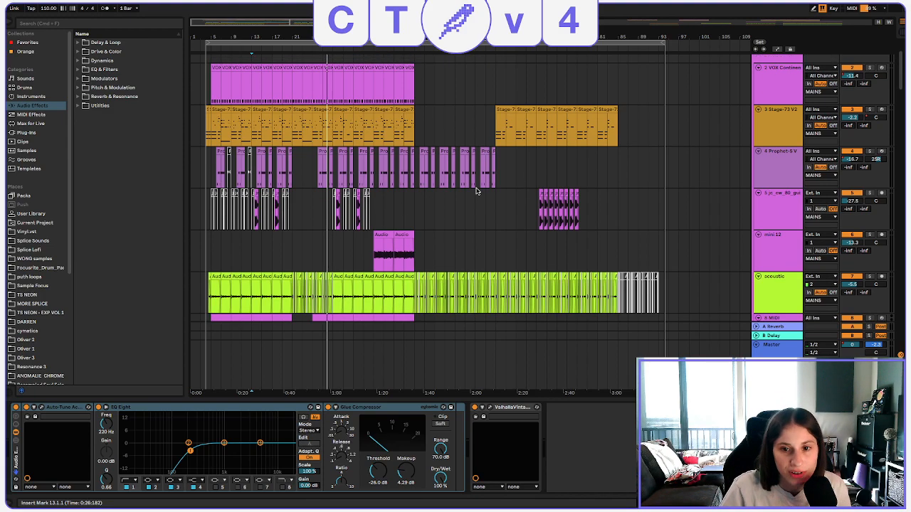
pyautogui.scroll(-15, 537, 199)
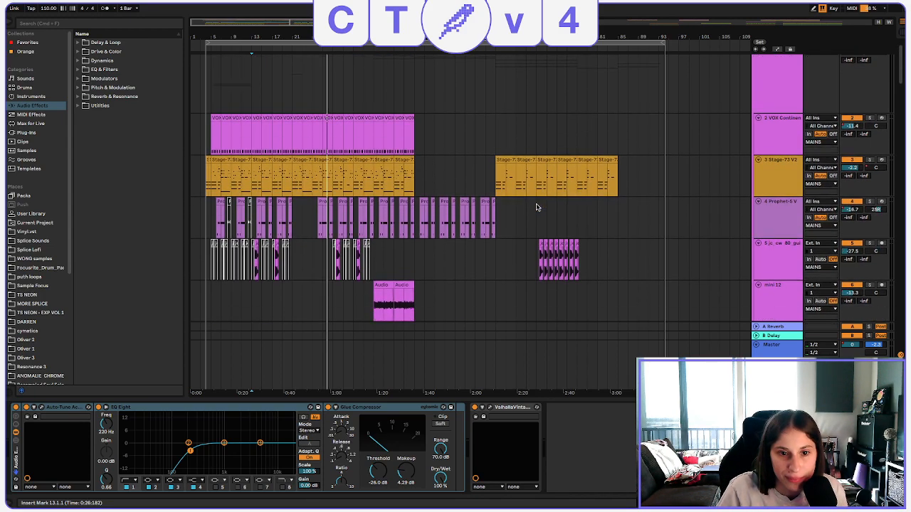
pyautogui.scroll(-10, 537, 207)
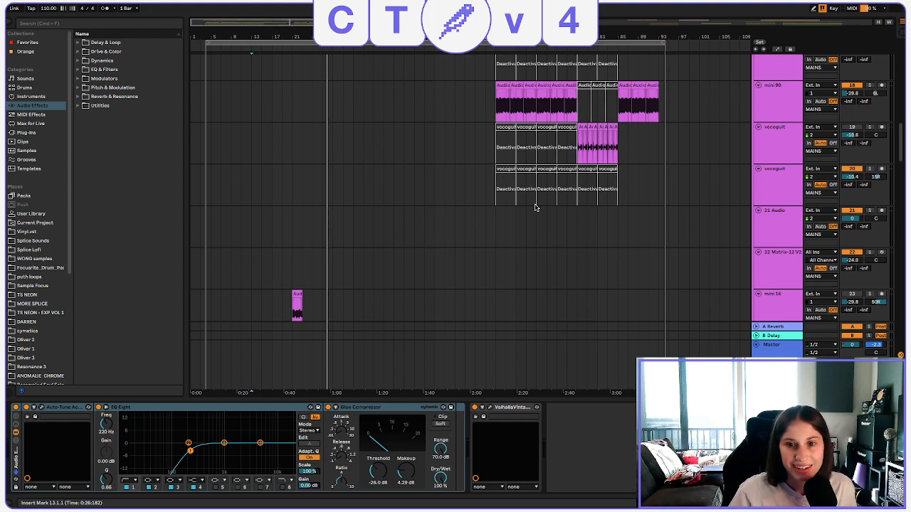
pyautogui.scroll(5, 533, 275)
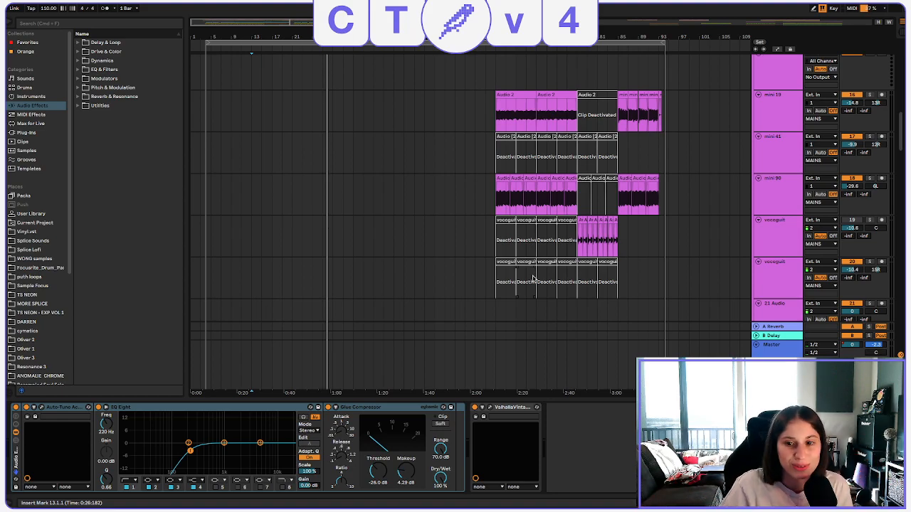
pyautogui.scroll(15, 533, 277)
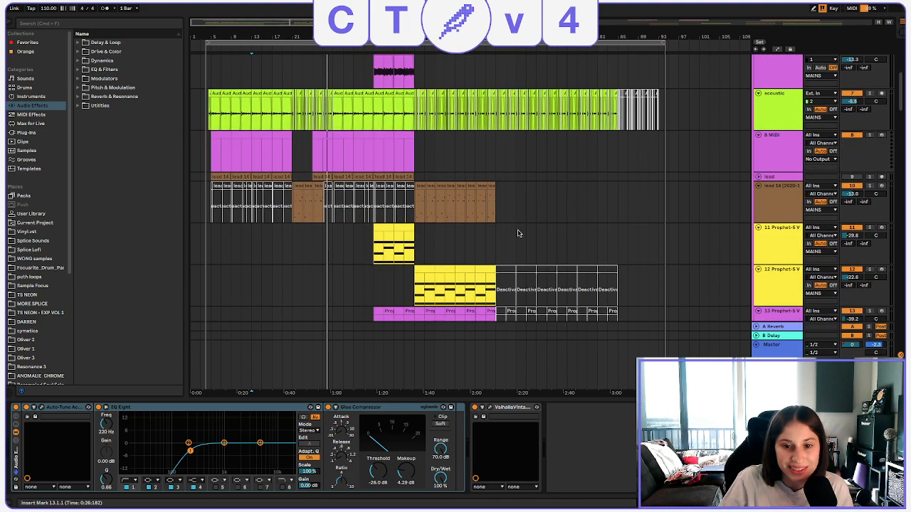
pyautogui.scroll(5, 518, 233)
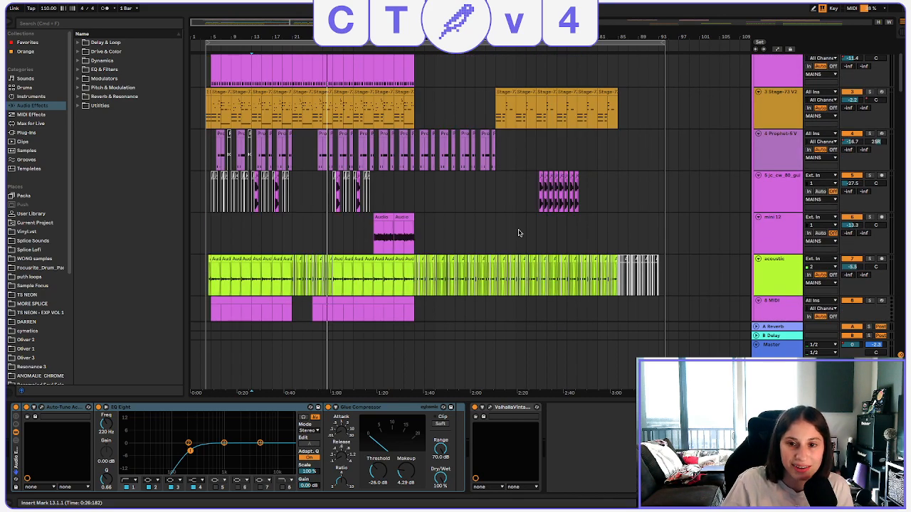
pyautogui.scroll(3, 518, 233)
pyautogui.scroll(-12, 518, 233)
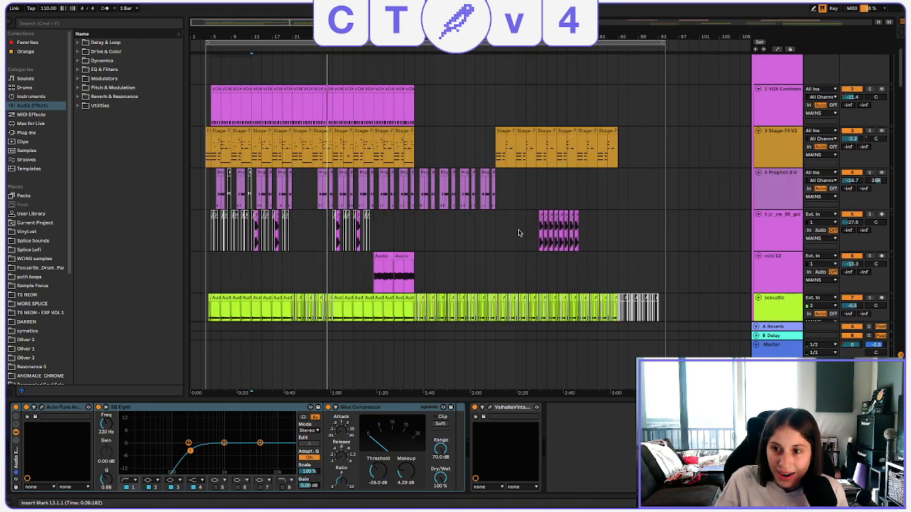
pyautogui.scroll(-15, 526, 195)
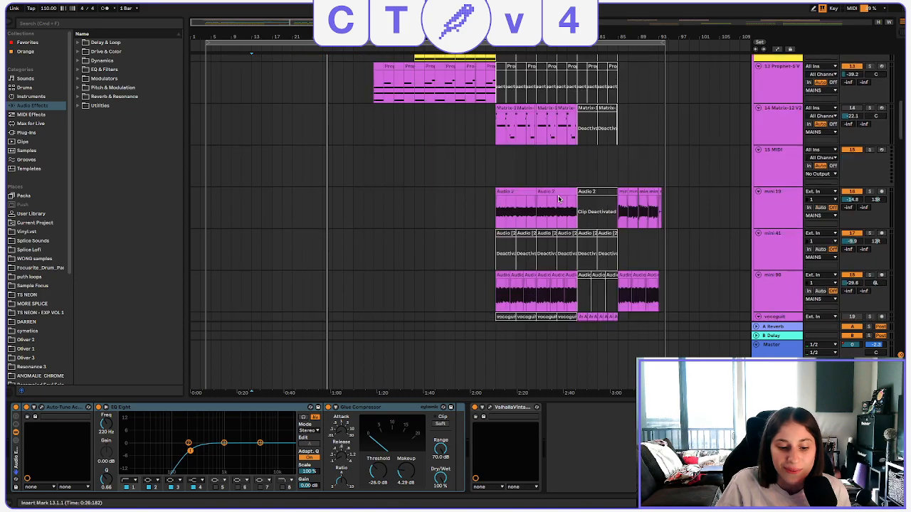
pyautogui.scroll(-5, 533, 192)
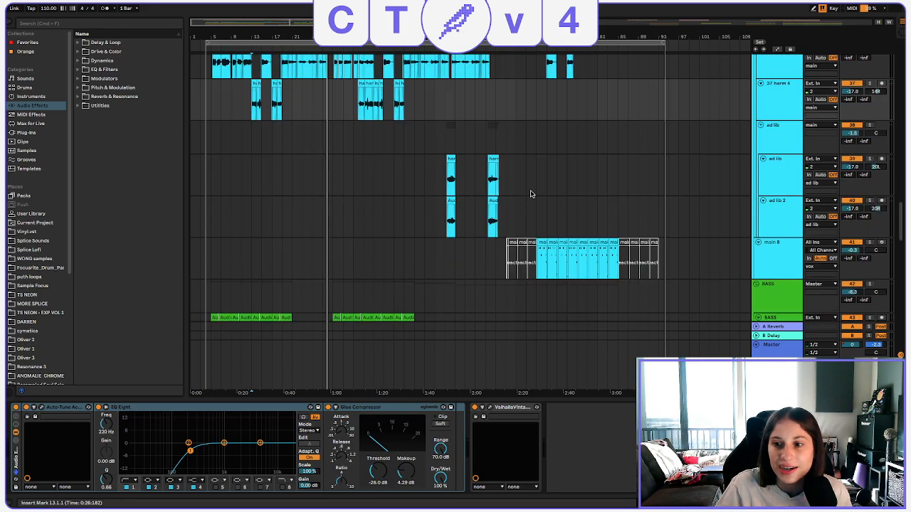
pyautogui.scroll(20, 530, 193)
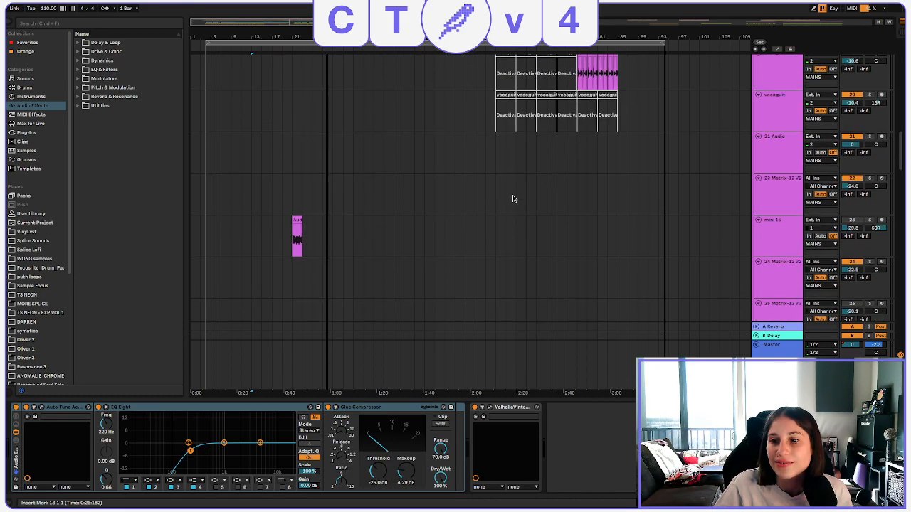
pyautogui.scroll(10, 511, 201)
# Play the full mix from bar 61 and examine the instrument, bass and drum tracks in that section.
pyautogui.click(495, 155)
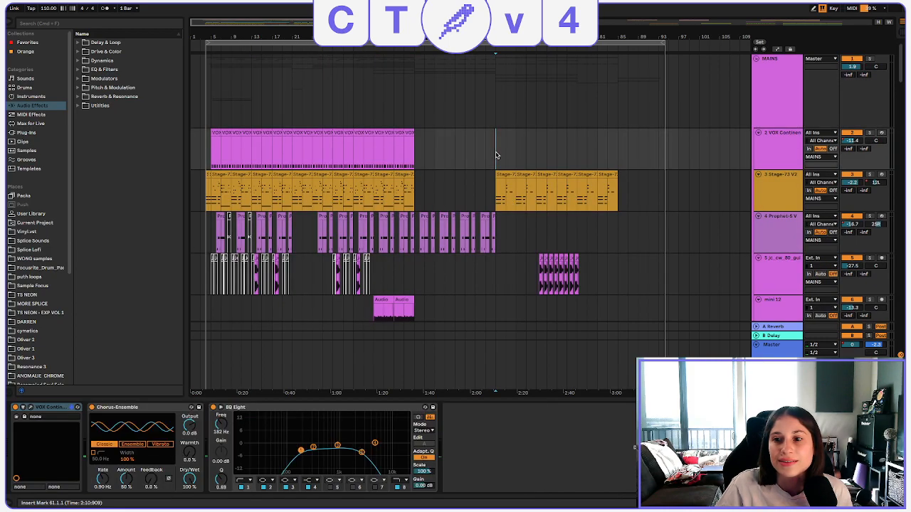
pyautogui.scroll(-10, 643, 183)
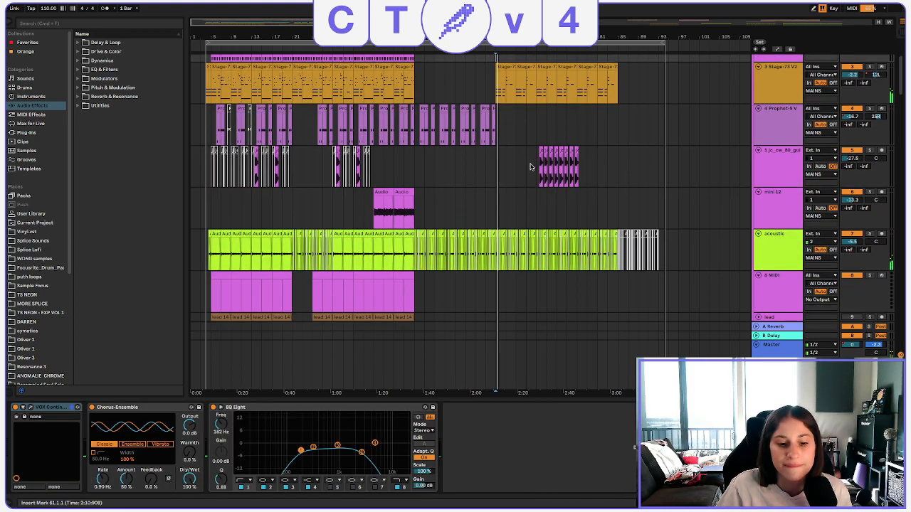
pyautogui.scroll(-15, 530, 164)
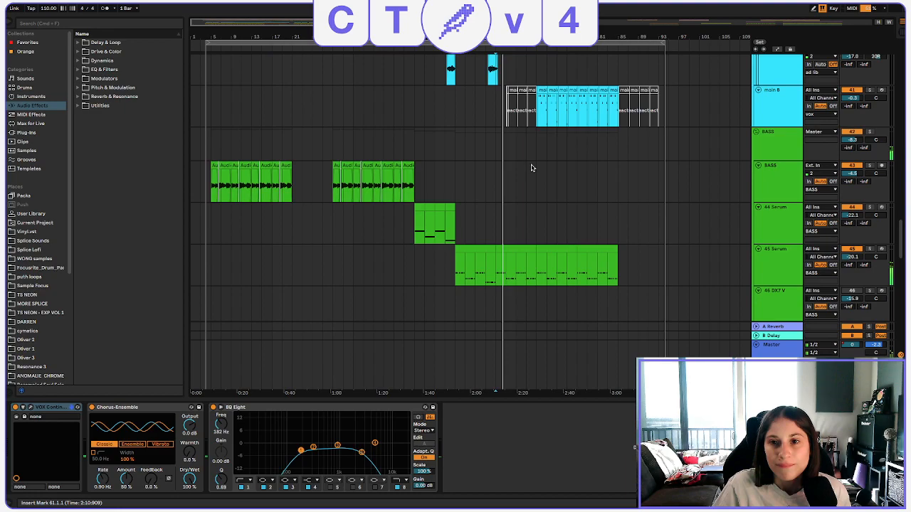
pyautogui.scroll(-15, 541, 165)
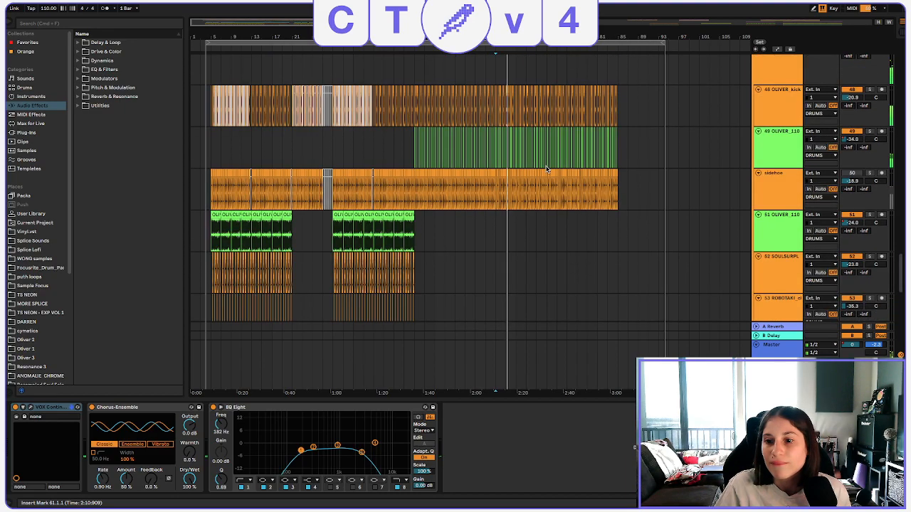
pyautogui.scroll(20, 549, 167)
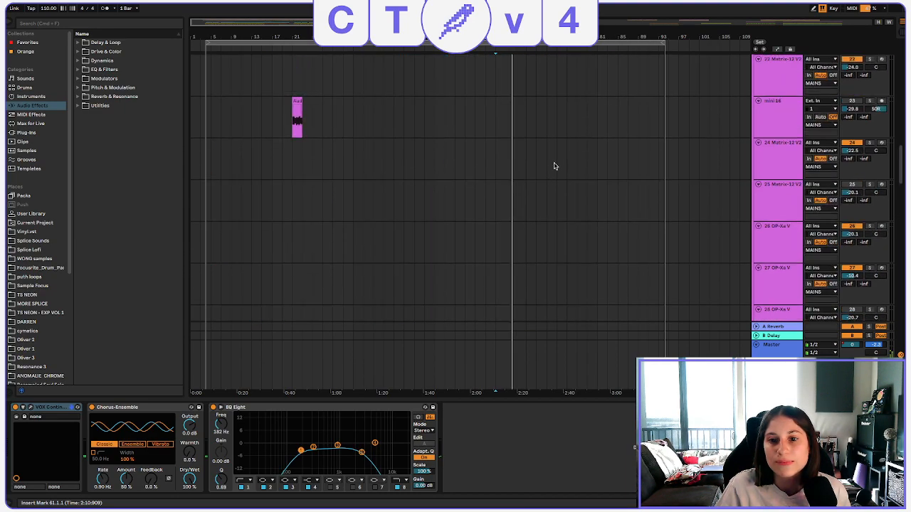
pyautogui.scroll(15, 554, 167)
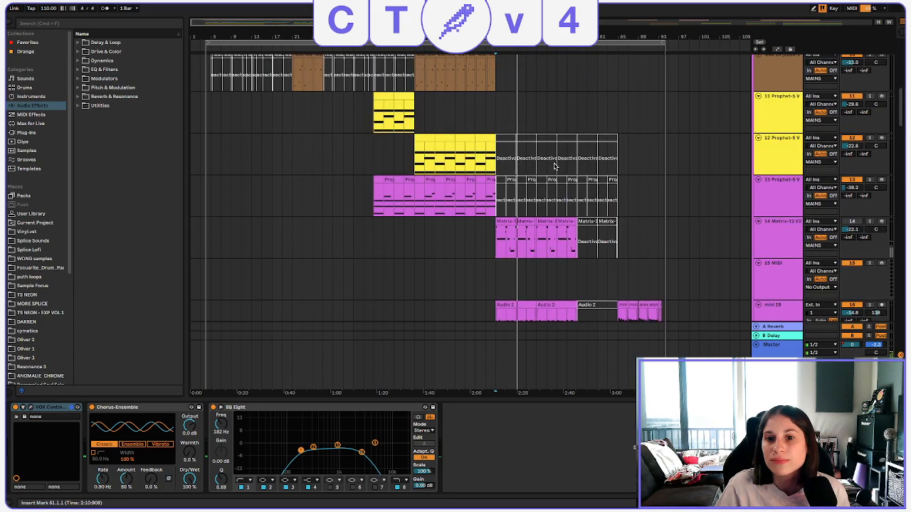
pyautogui.scroll(5, 554, 166)
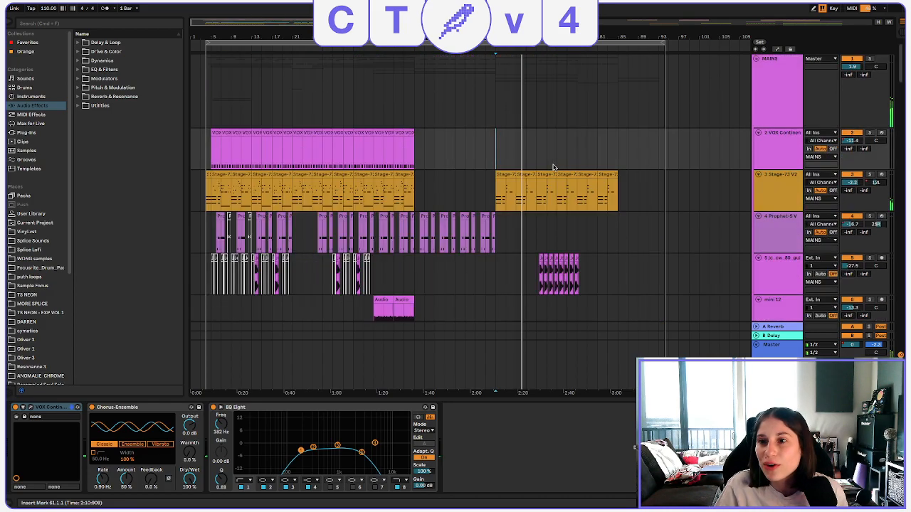
pyautogui.scroll(-20, 554, 167)
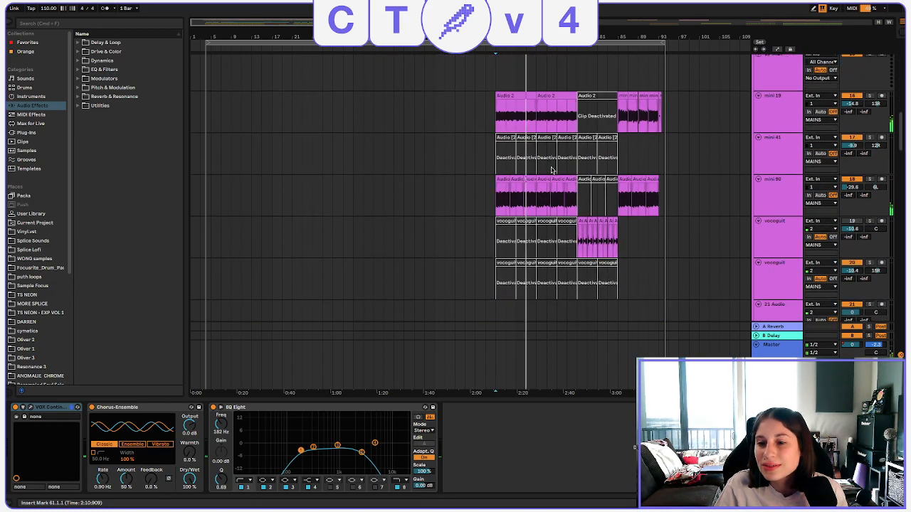
# Examine the vocal and bass tracks during playback and show the device chain of the main 8 vocal track.
pyautogui.scroll(-15, 540, 181)
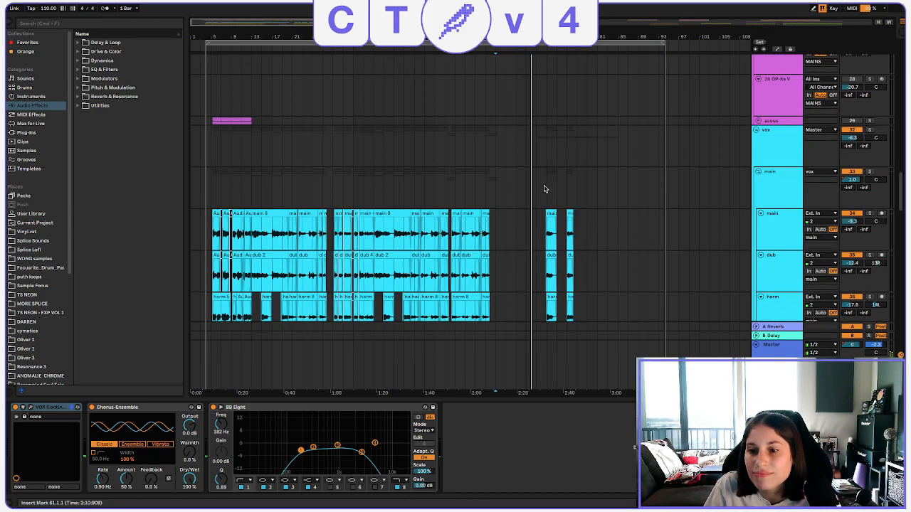
pyautogui.scroll(-5, 543, 189)
pyautogui.scroll(-2, 542, 188)
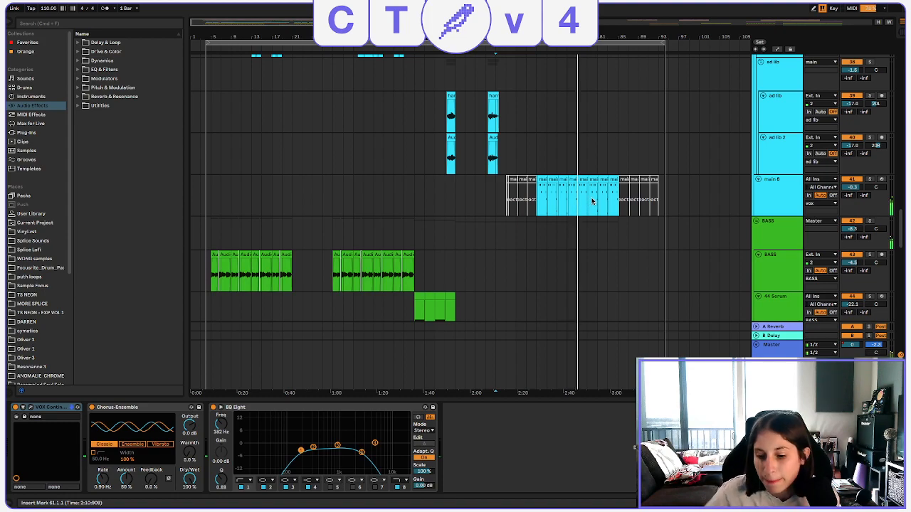
pyautogui.click(775, 199)
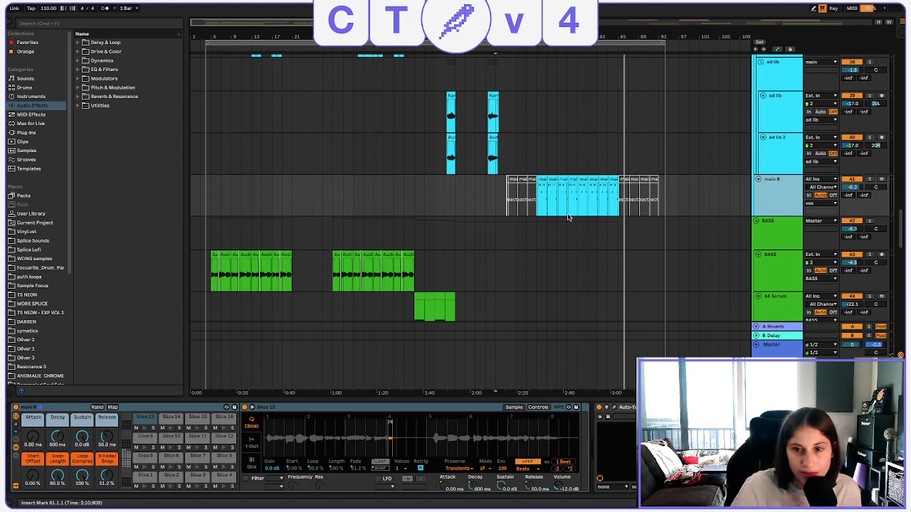
pyautogui.press('space')
# Solo the main 8 vocal track and play its chopped clips from bar 69.
pyautogui.click(544, 198)
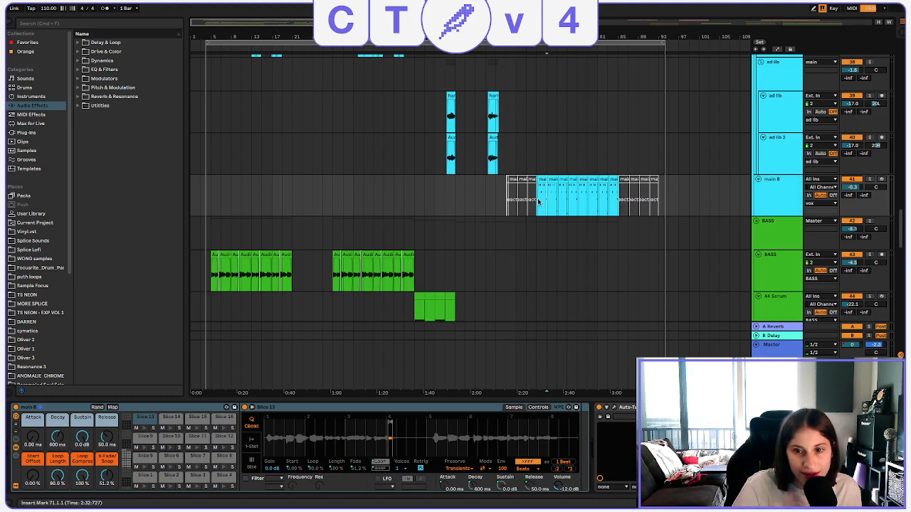
pyautogui.click(869, 182)
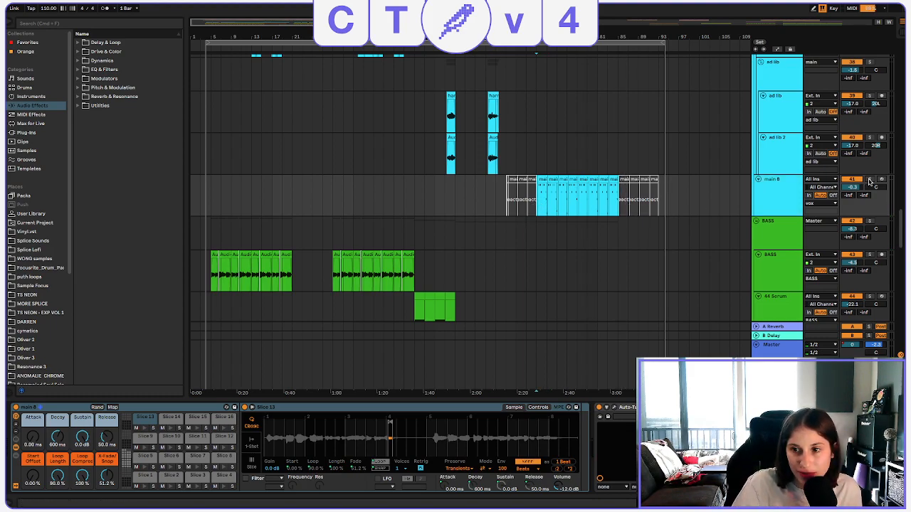
pyautogui.click(770, 194)
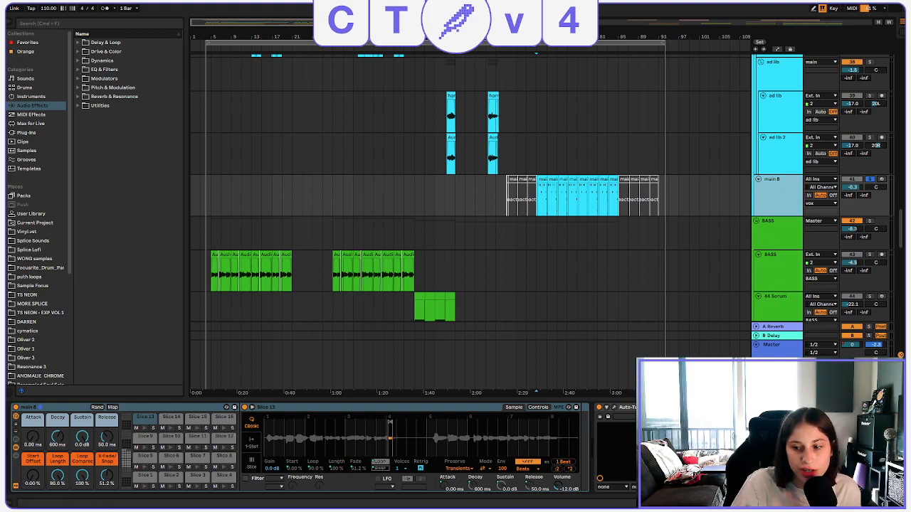
pyautogui.moveTo(570, 37); pyautogui.dragTo(565, 50)
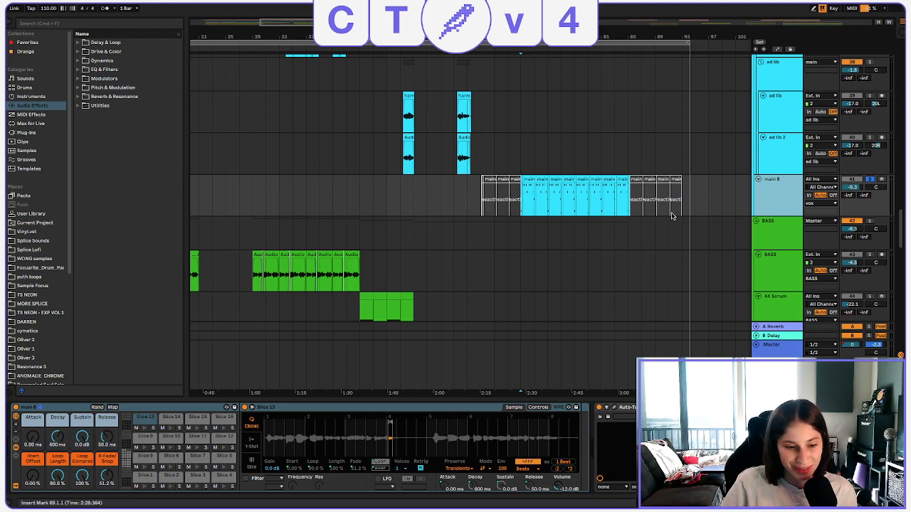
pyautogui.press('space')
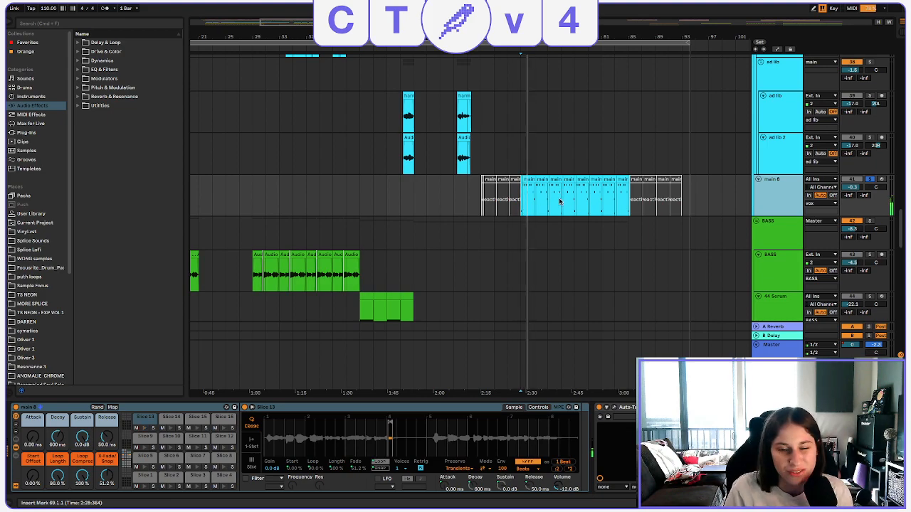
# Listen to the soloed main 8 track from bar 79, with its effect devices in view.
pyautogui.hscroll(5, 683, 449)
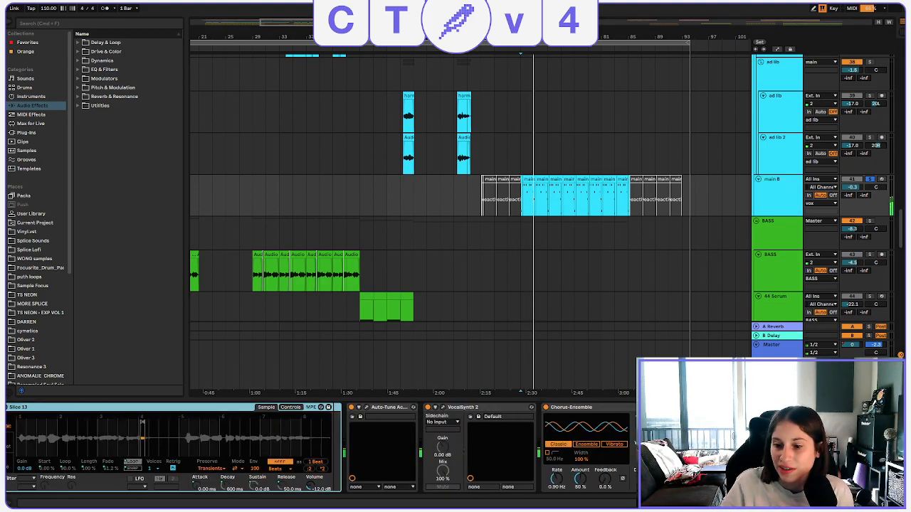
pyautogui.click(565, 191)
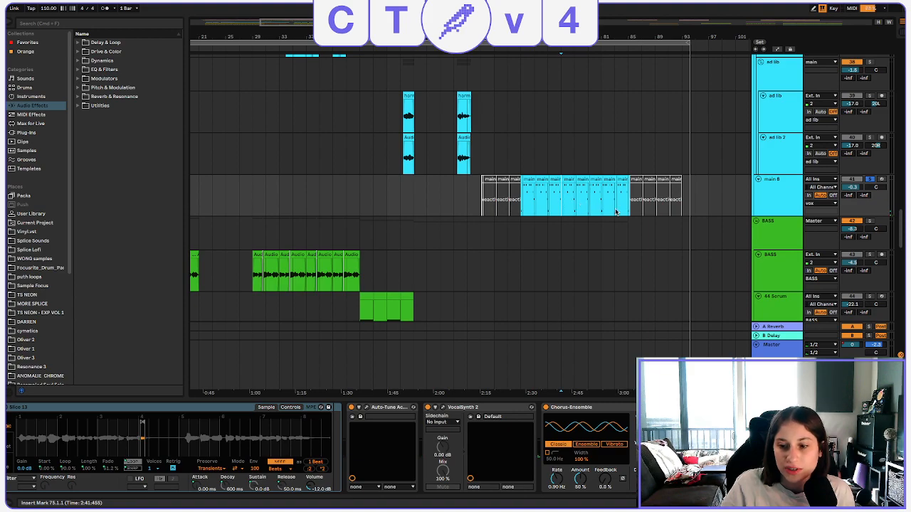
pyautogui.click(591, 196)
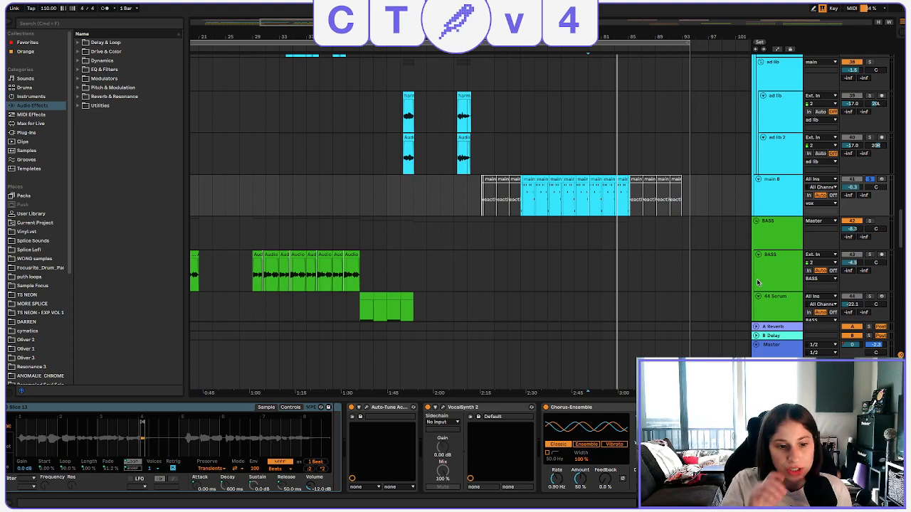
# Examine the sample slice device on main 8 and the key, scale and retune settings of its Auto-Tune Access plug-in.
pyautogui.hscroll(-5, 321, 449)
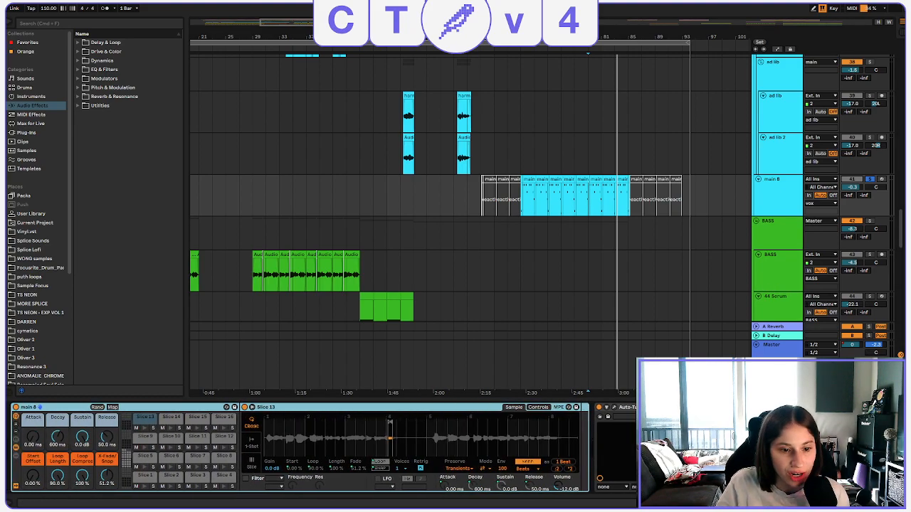
pyautogui.hscroll(4, 321, 448)
pyautogui.hscroll(1, 321, 448)
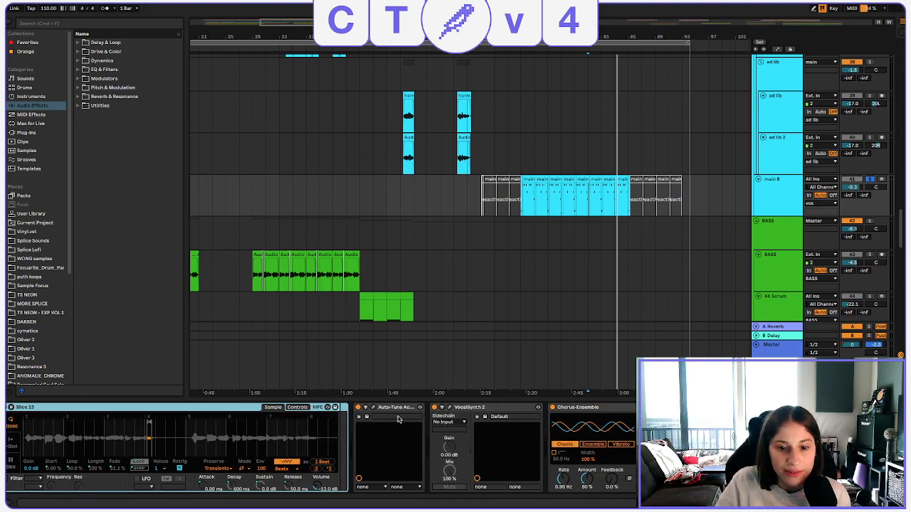
pyautogui.click(374, 409)
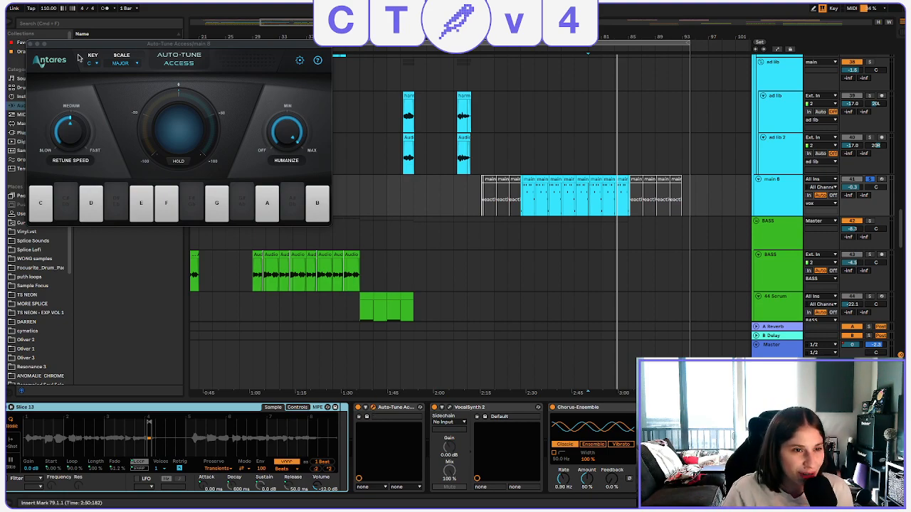
pyautogui.moveTo(64, 46); pyautogui.dragTo(130, 60)
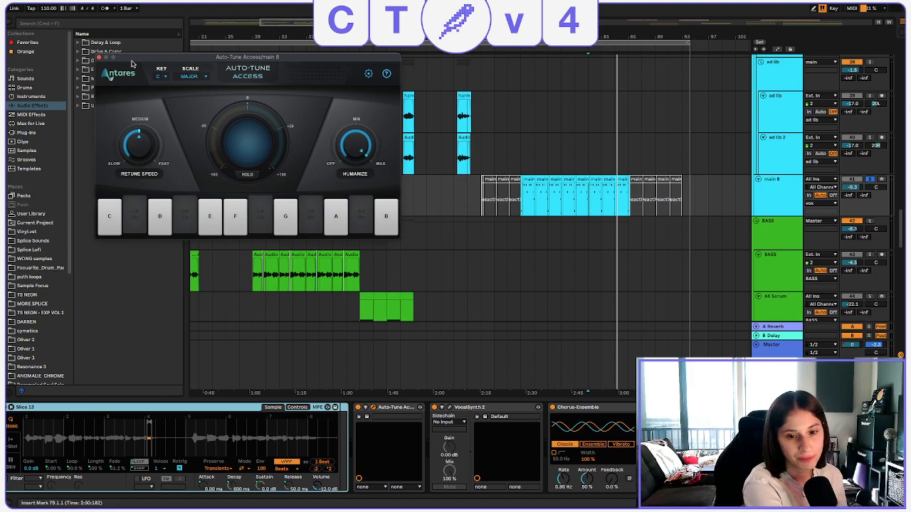
pyautogui.click(99, 57)
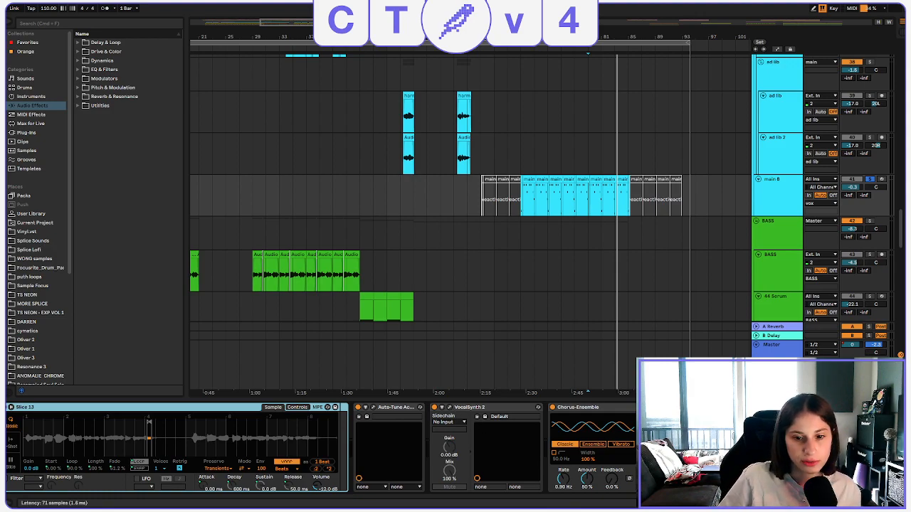
# Examine the VocalSynth 2 settings on main 8 and listen to the effect from bar 79.
pyautogui.click(449, 407)
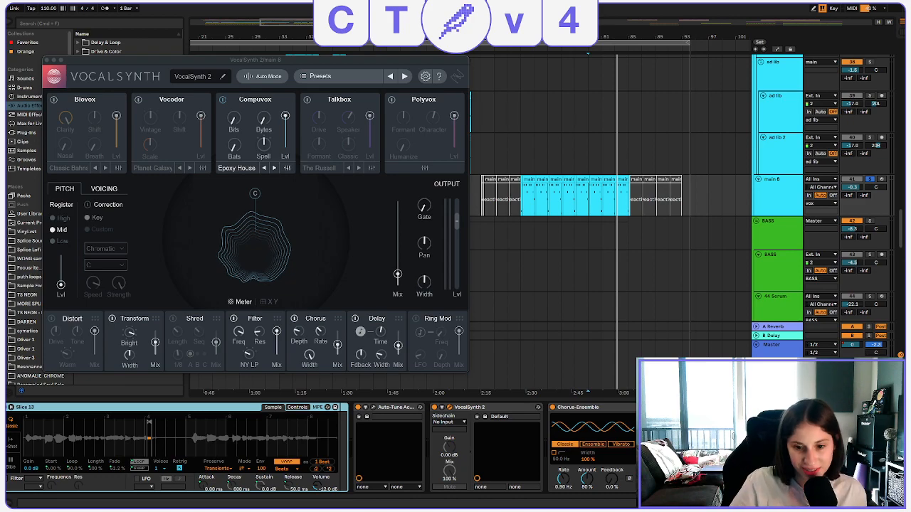
pyautogui.moveTo(279, 65); pyautogui.dragTo(291, 63)
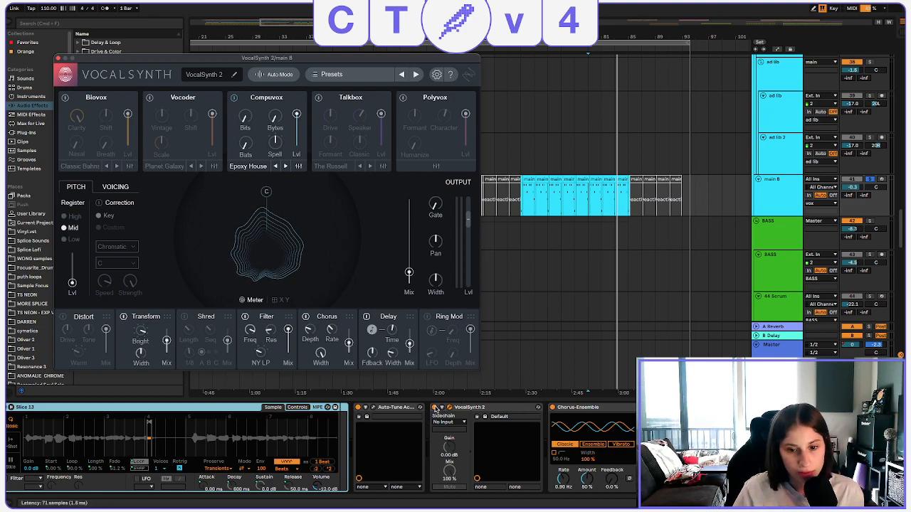
pyautogui.press('space')
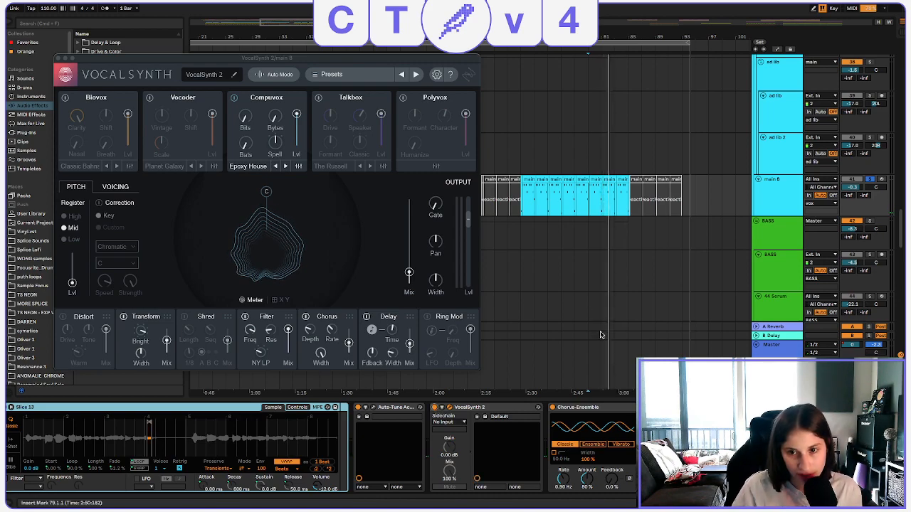
pyautogui.press('space')
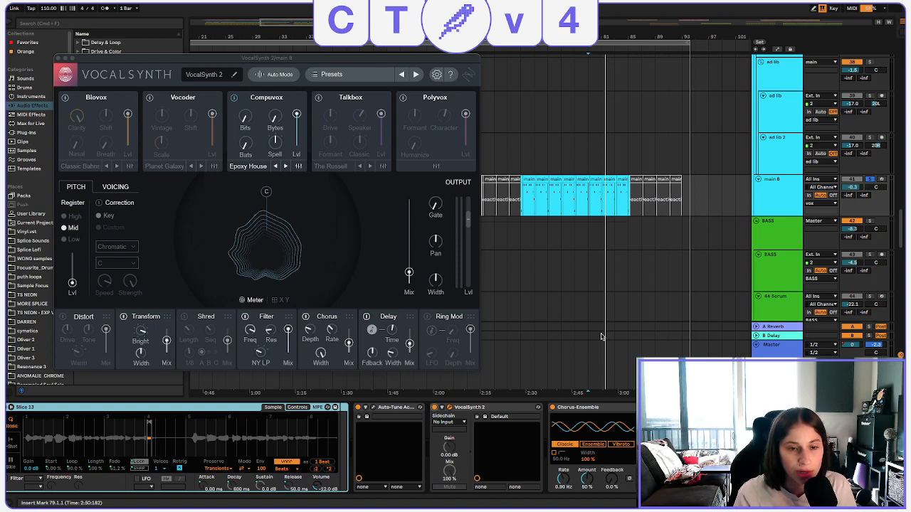
pyautogui.click(59, 59)
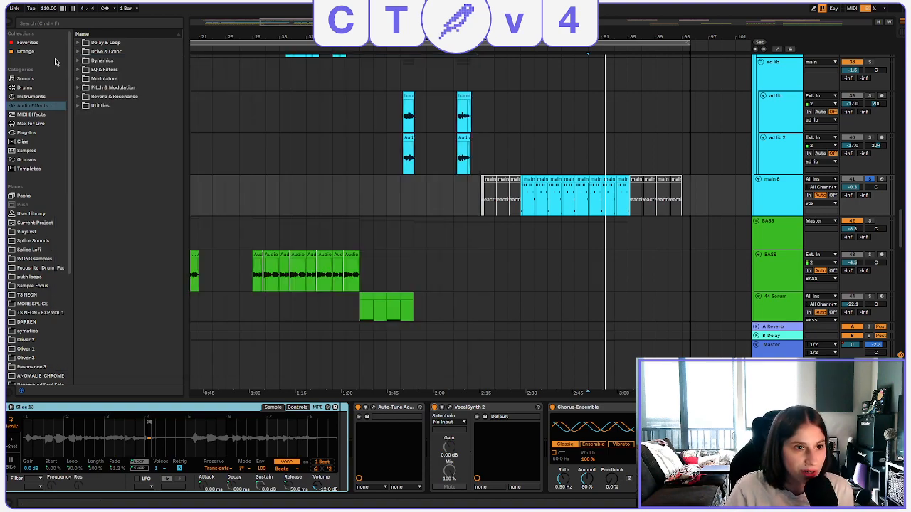
# Compare the main 8 vocal with Chorus-Ensemble bypassed and re-enabled, and review the VocalSynth 2 settings again.
pyautogui.click(577, 408)
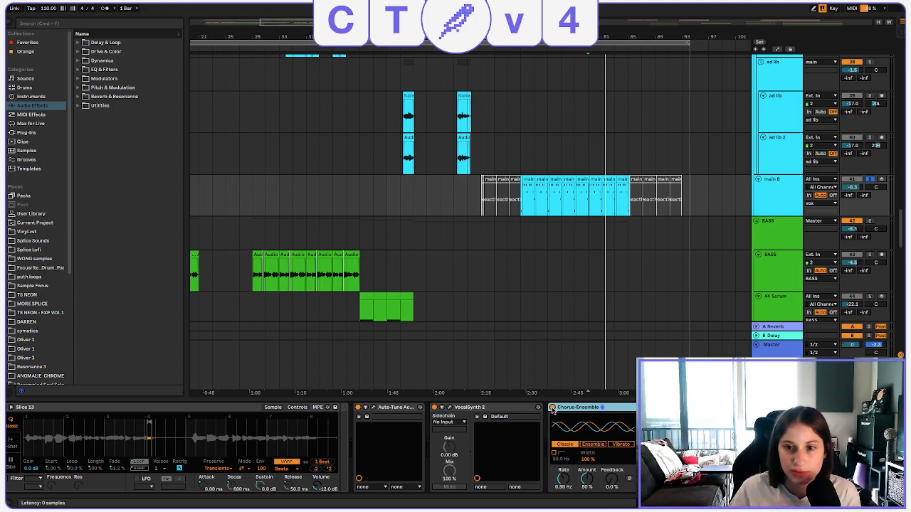
pyautogui.click(552, 408)
pyautogui.press('space')
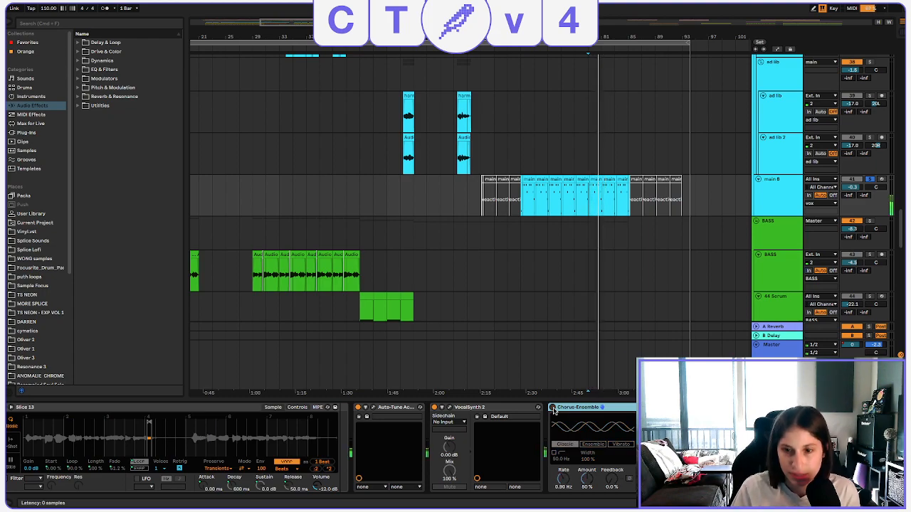
pyautogui.click(553, 407)
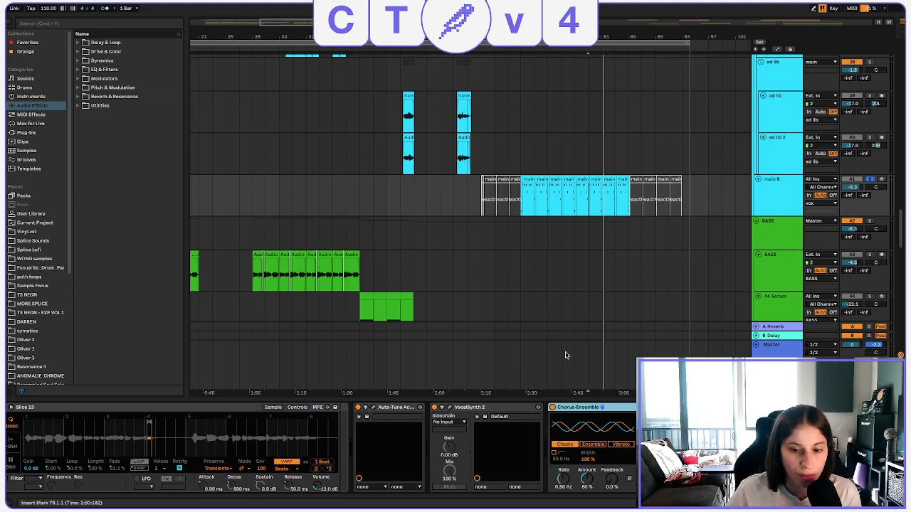
pyautogui.click(450, 408)
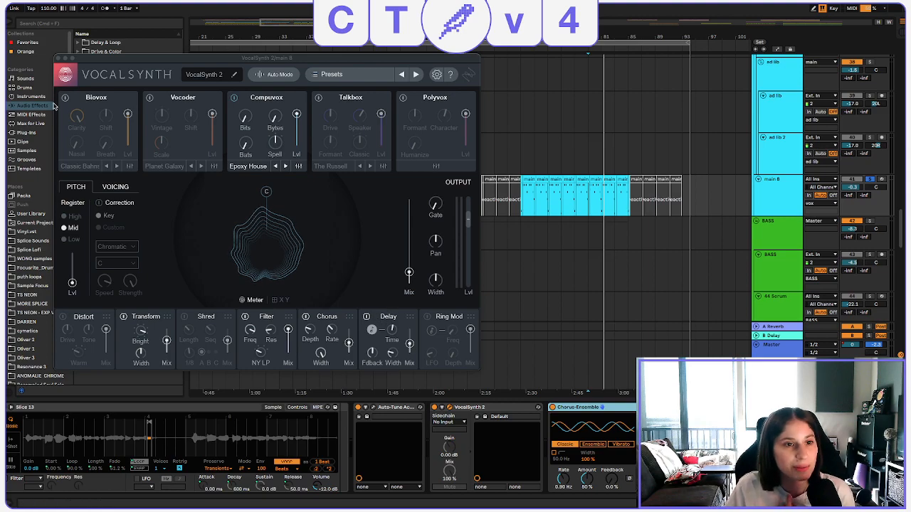
pyautogui.click(60, 58)
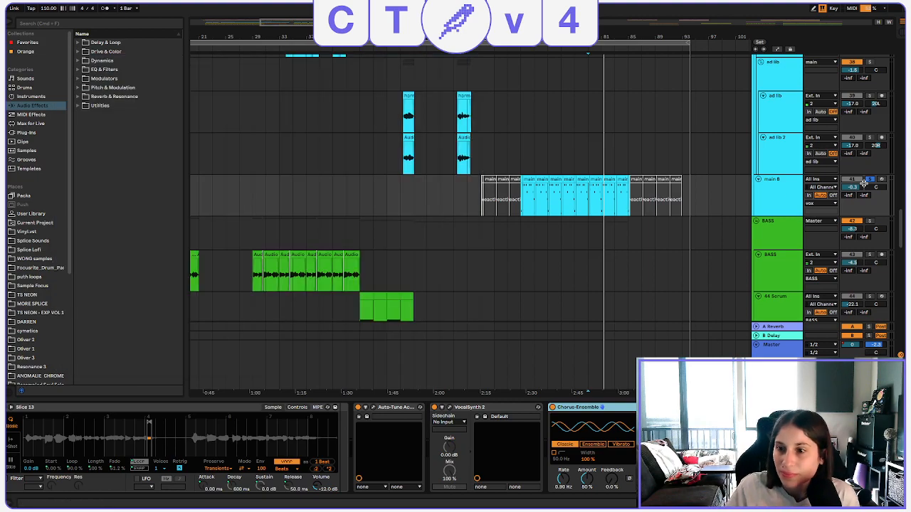
# Take main 8 out of solo and listen to the full mix from bar 73.
pyautogui.click(545, 197)
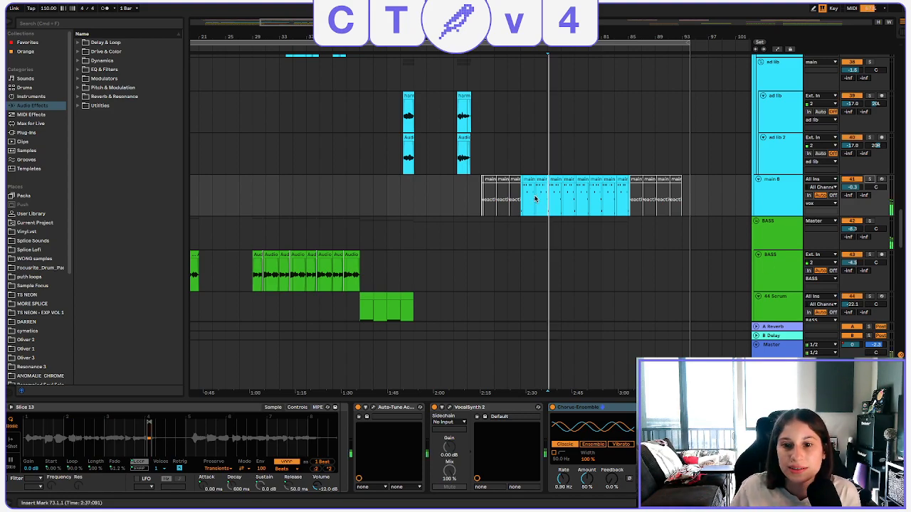
pyautogui.press('space')
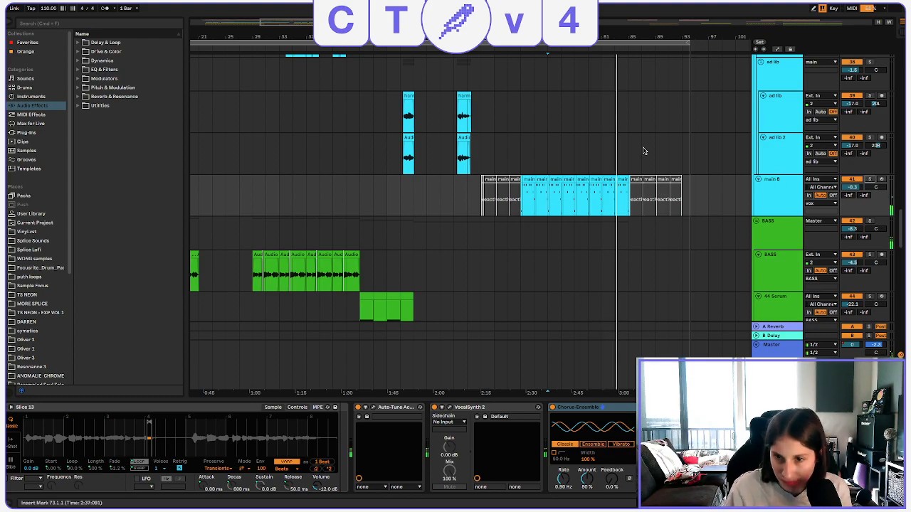
pyautogui.scroll(10, 672, 236)
pyautogui.scroll(-8, 668, 237)
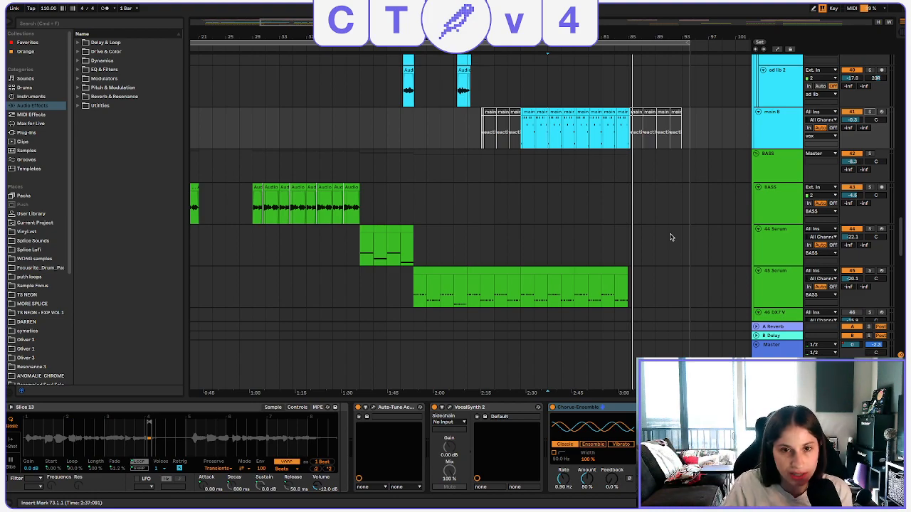
# Solo the Stage-73 V2 track, listen to it from bar 73, and take it out of solo.
pyautogui.scroll(20, 765, 163)
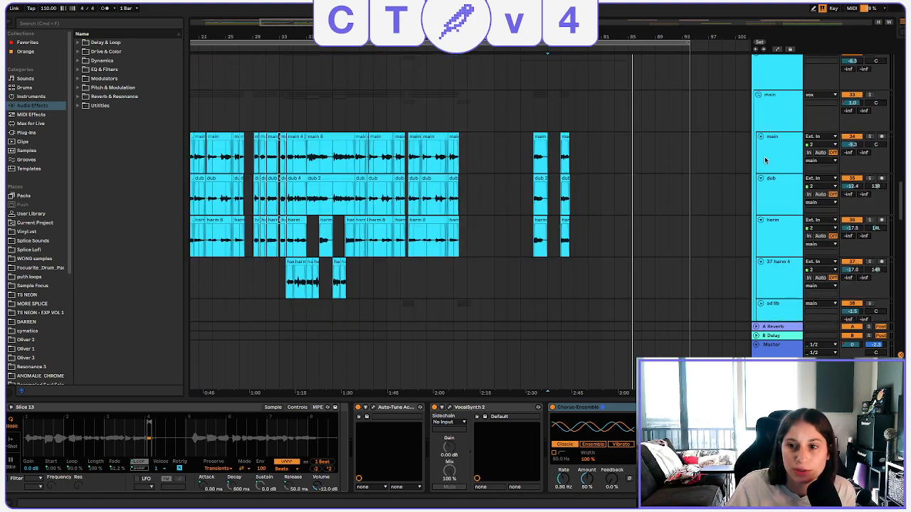
pyautogui.scroll(5, 765, 166)
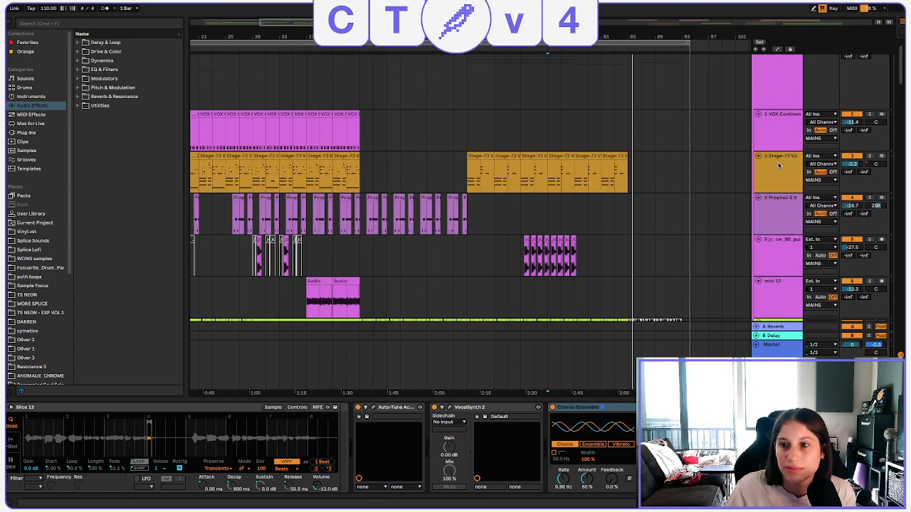
pyautogui.click(868, 156)
pyautogui.press('space')
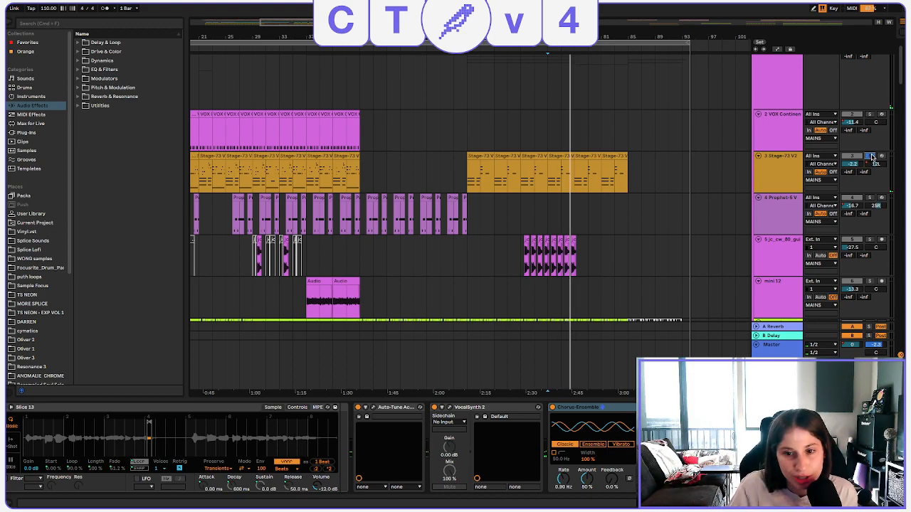
pyautogui.click(871, 156)
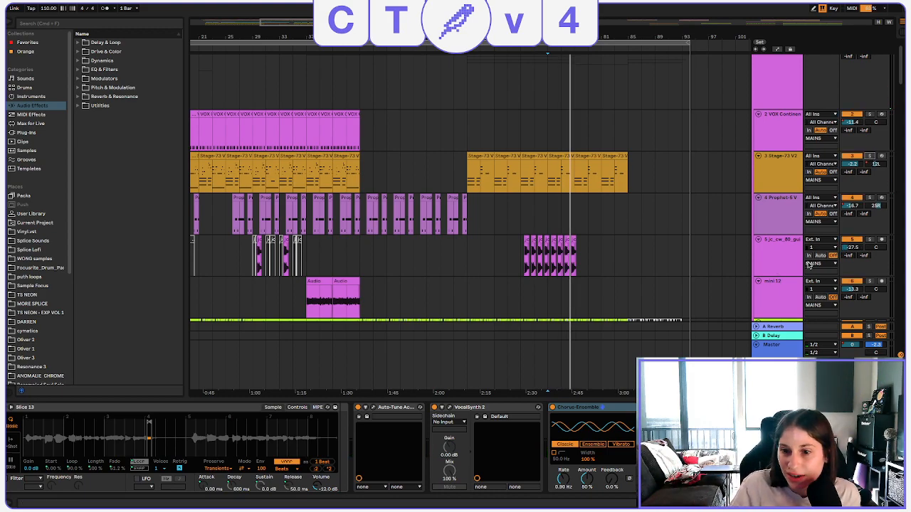
# Solo the acoustic track, listen to it from bar 73, and take it out of solo.
pyautogui.scroll(-5, 833, 220)
pyautogui.click(869, 174)
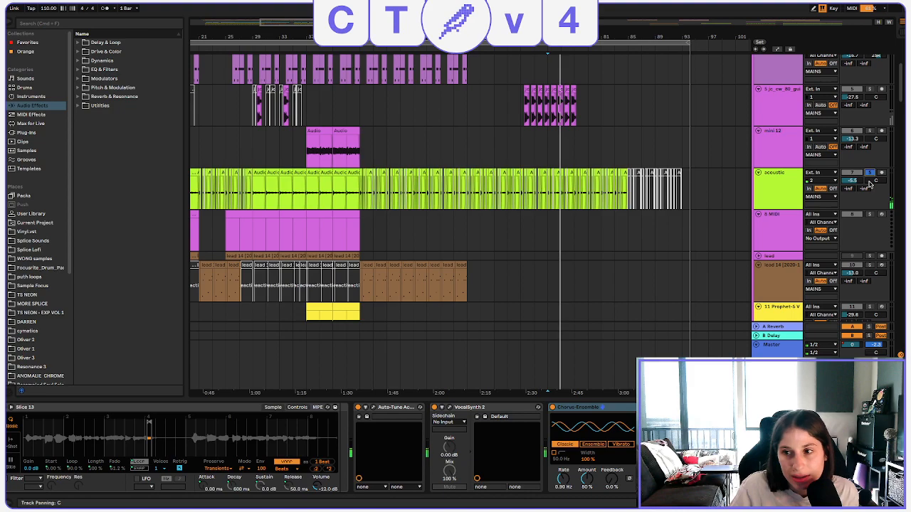
pyautogui.click(870, 174)
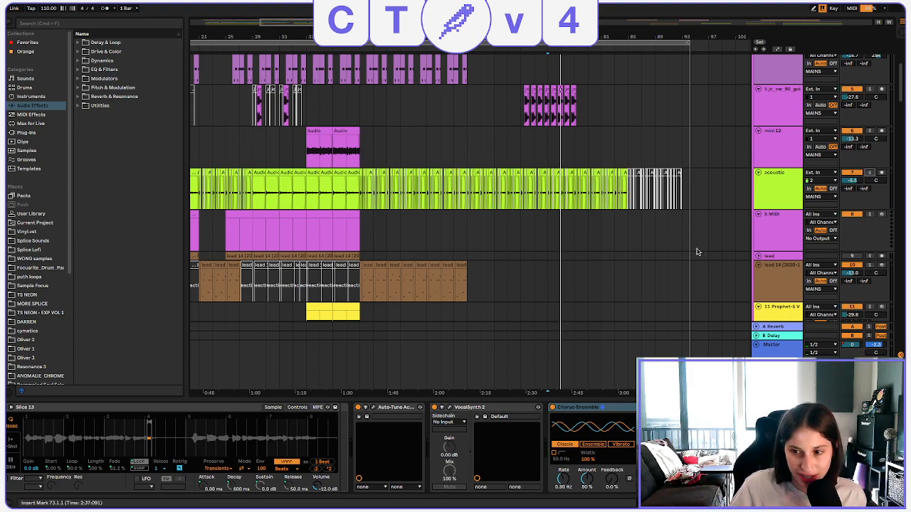
# Look through the bass, drum and vocal tracks, solo main 8, listen to it from bar 73, and take it out of solo.
pyautogui.scroll(-12, 701, 251)
pyautogui.scroll(-15, 697, 249)
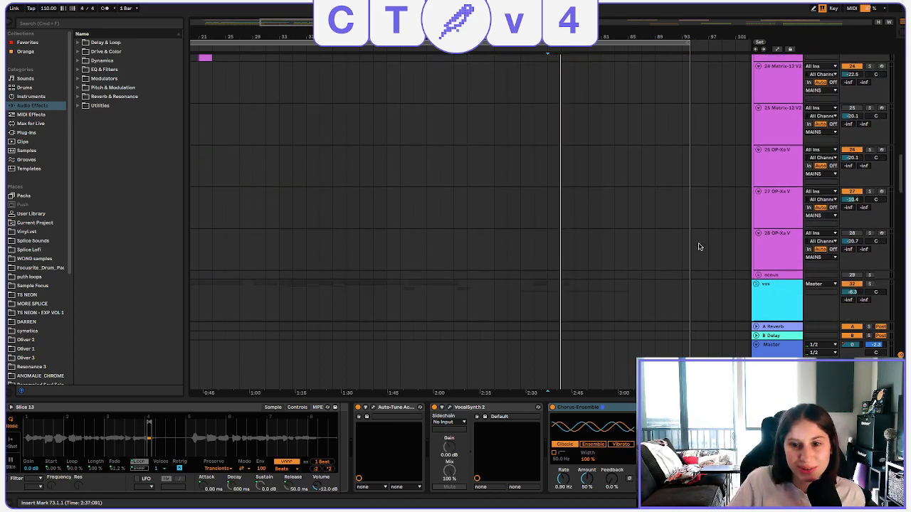
pyautogui.scroll(-10, 698, 245)
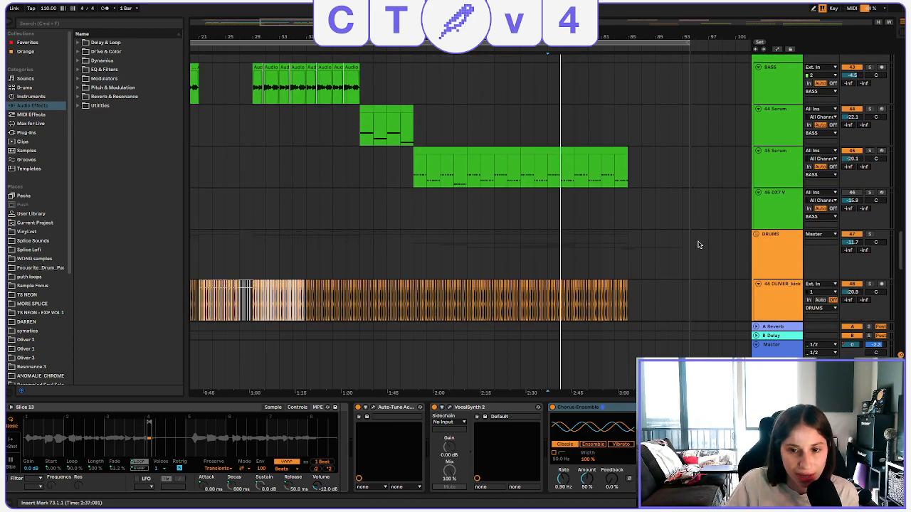
pyautogui.scroll(-4, 706, 239)
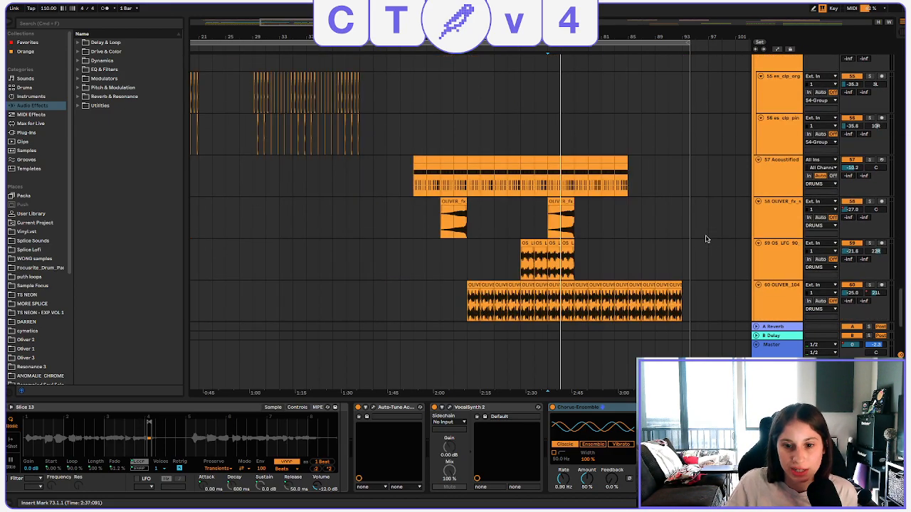
pyautogui.scroll(12, 701, 245)
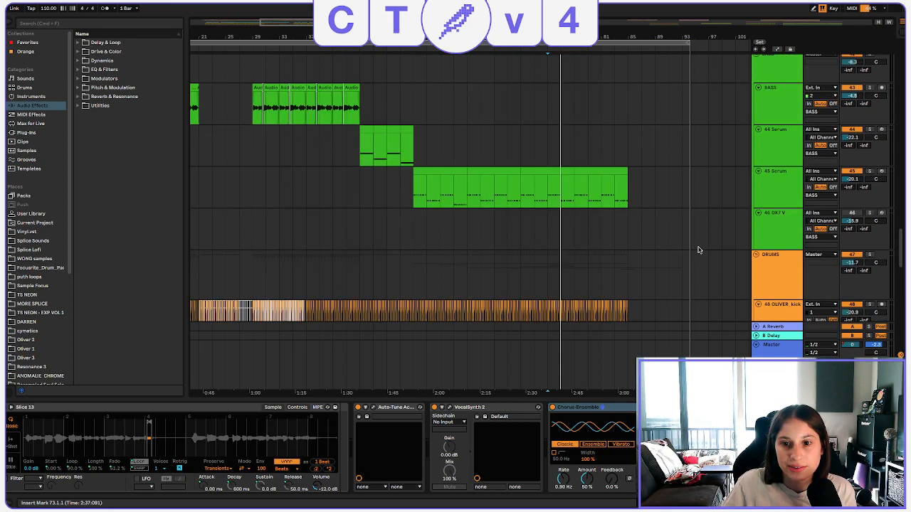
pyautogui.scroll(2, 692, 231)
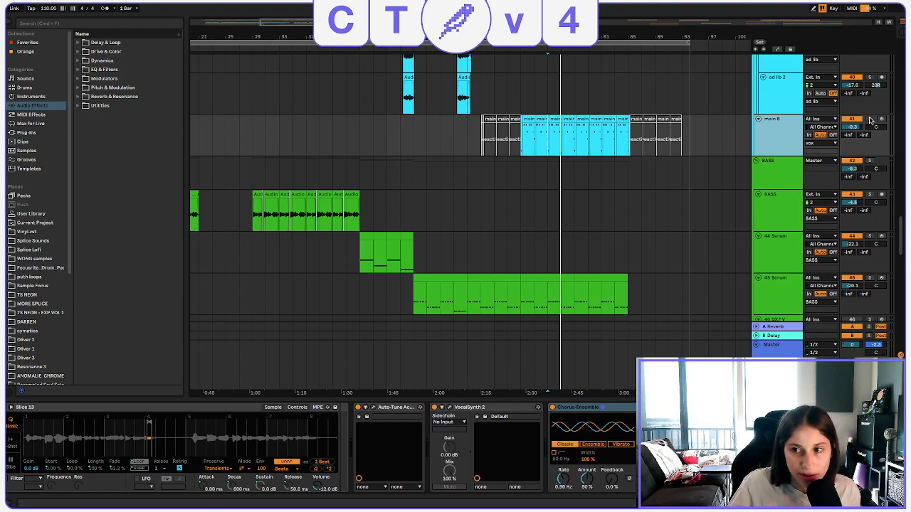
pyautogui.click(869, 119)
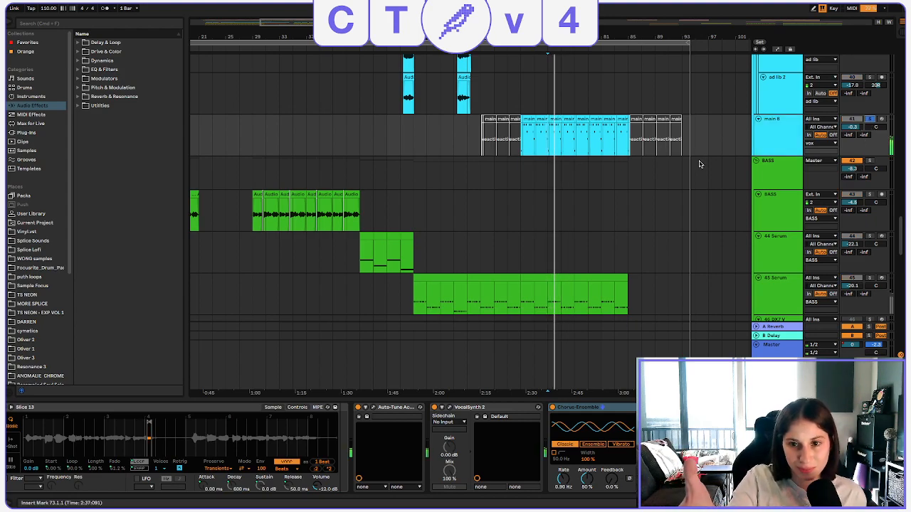
pyautogui.click(867, 120)
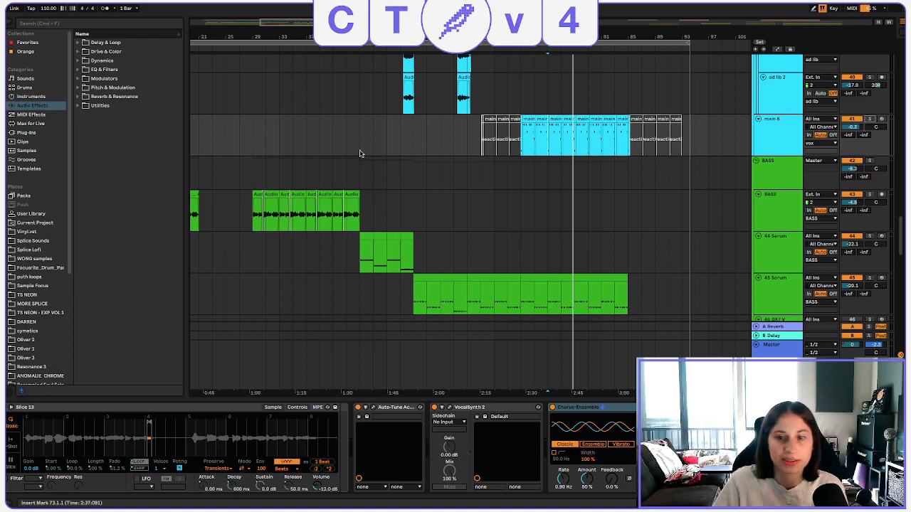
# Show the main 8 track's slice rack and widen the arrangement view to cover the whole song.
pyautogui.scroll(2, 669, 221)
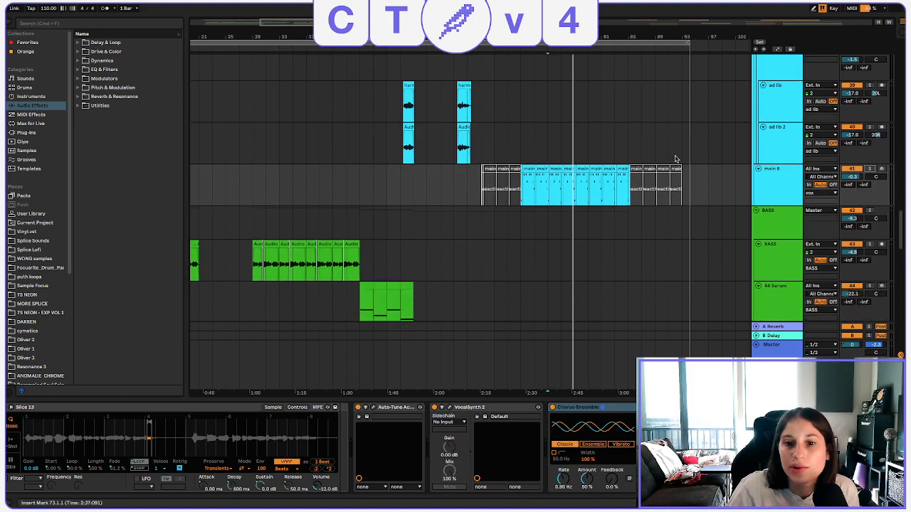
pyautogui.scroll(-2, 780, 222)
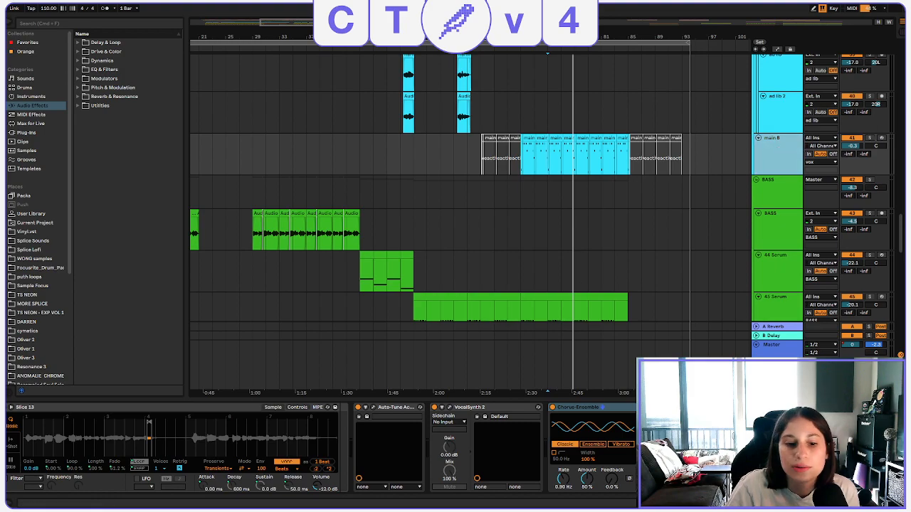
pyautogui.hscroll(-5, 320, 448)
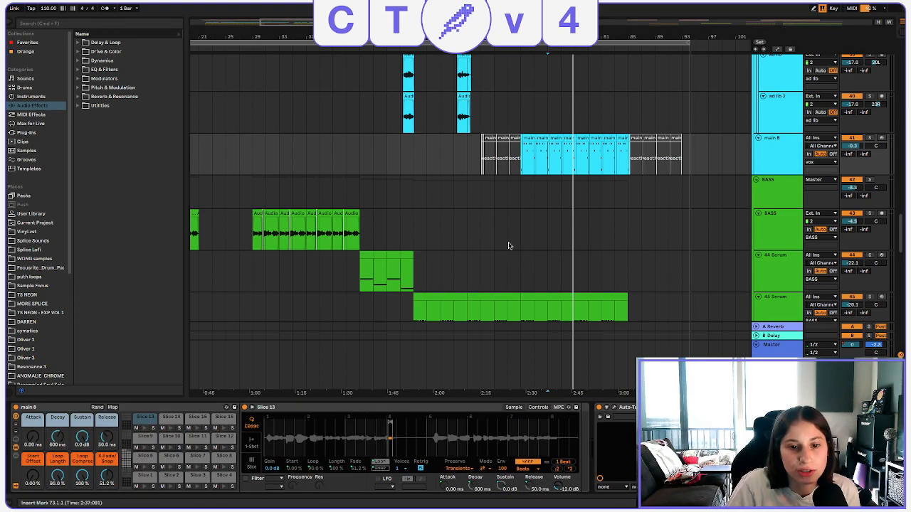
pyautogui.scroll(-1, 510, 226)
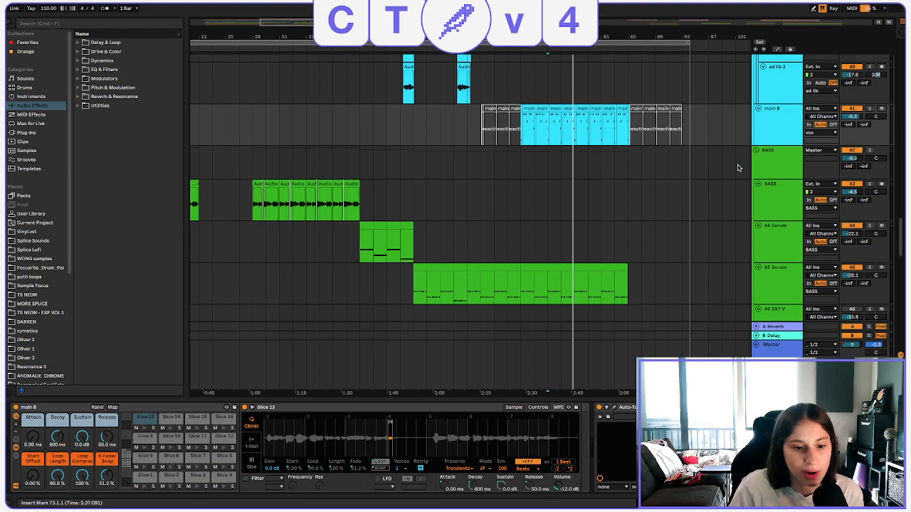
pyautogui.click(760, 120)
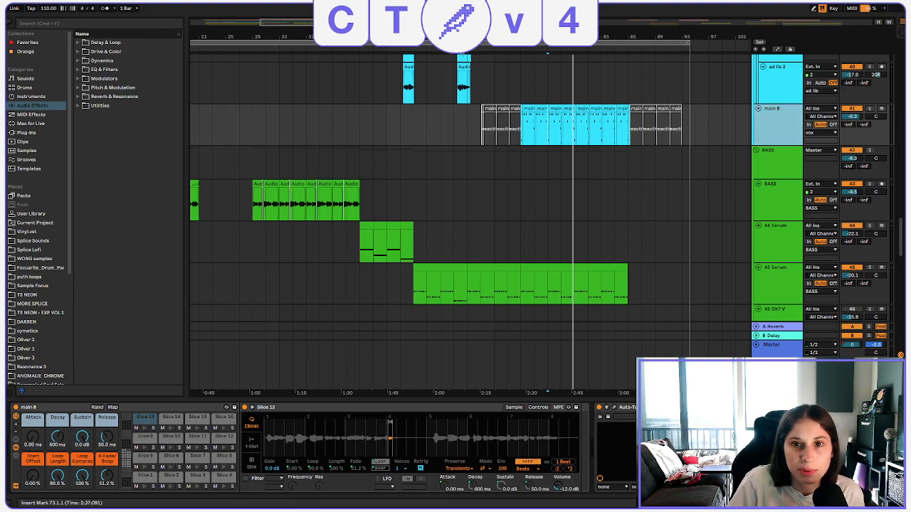
pyautogui.moveTo(462, 38); pyautogui.dragTo(462, 16)
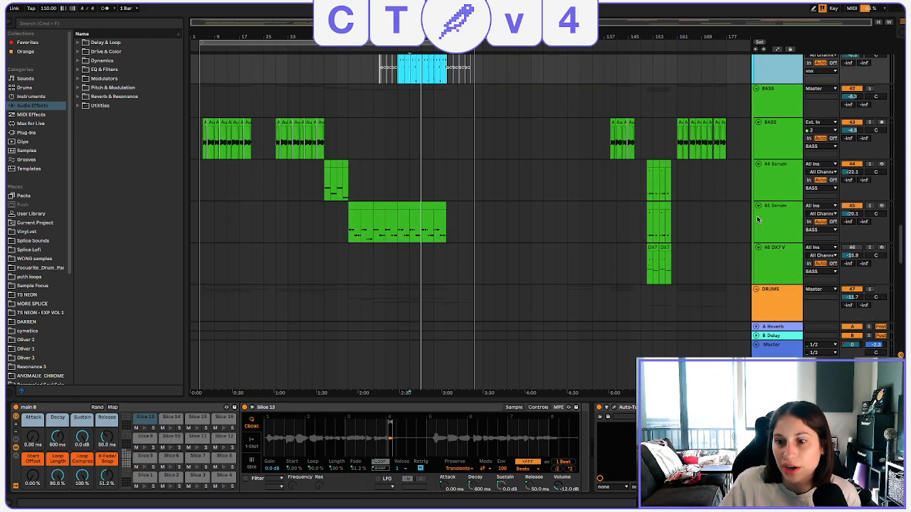
# Look through the vocal tracks, solo the vox group, and listen to the vocals from bar 13.
pyautogui.scroll(2, 767, 129)
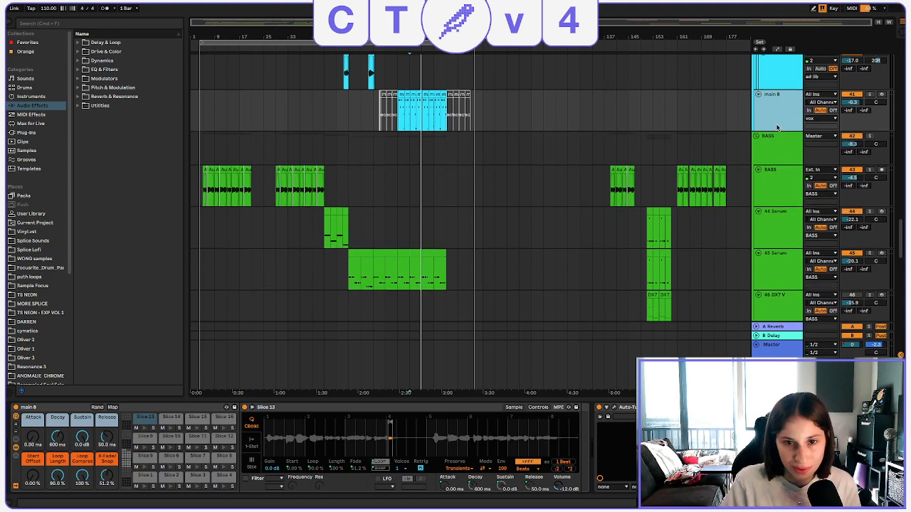
pyautogui.scroll(10, 755, 132)
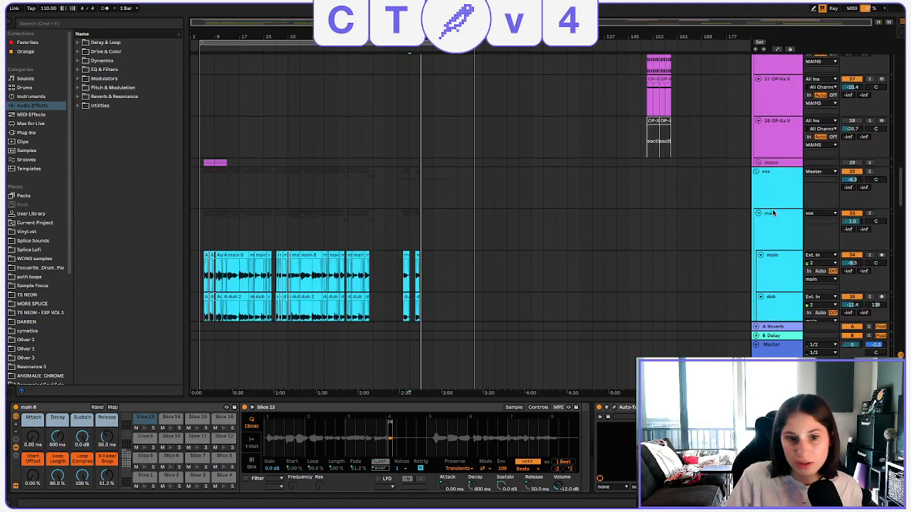
pyautogui.scroll(-5, 762, 171)
pyautogui.scroll(-6, 770, 206)
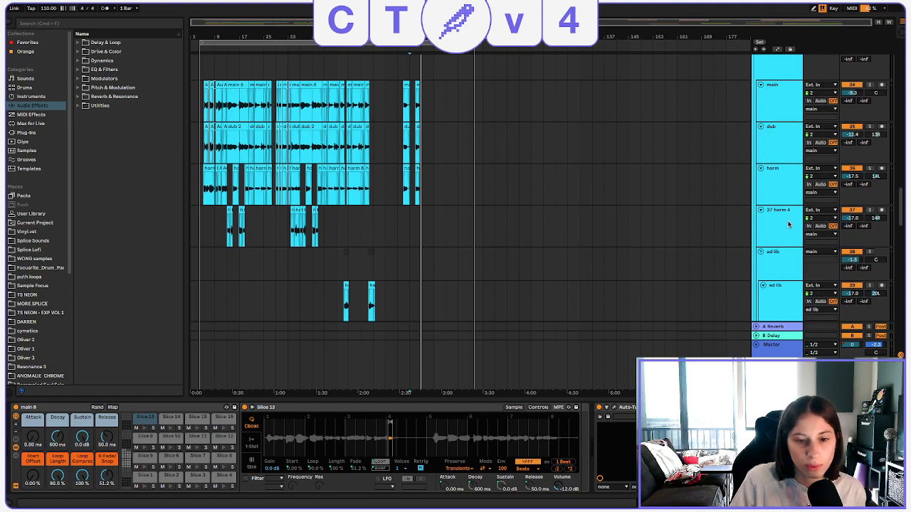
pyautogui.scroll(3, 785, 206)
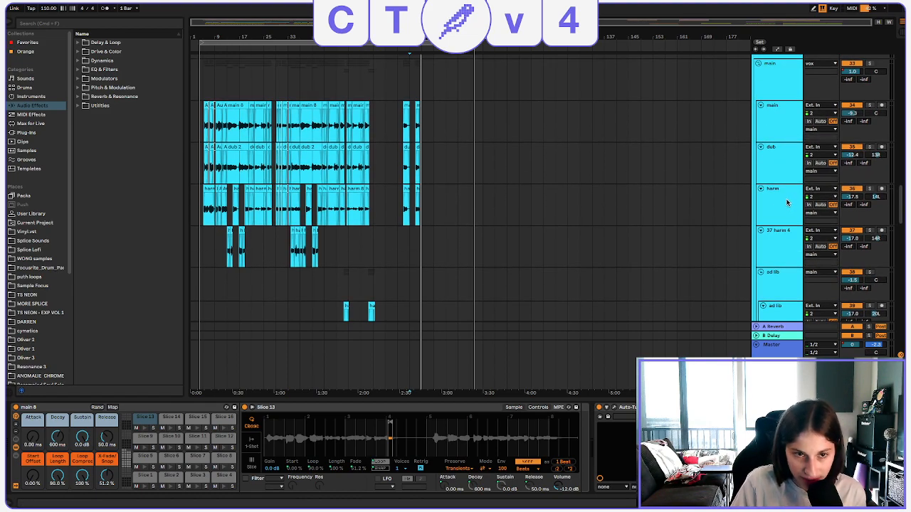
pyautogui.scroll(3, 786, 203)
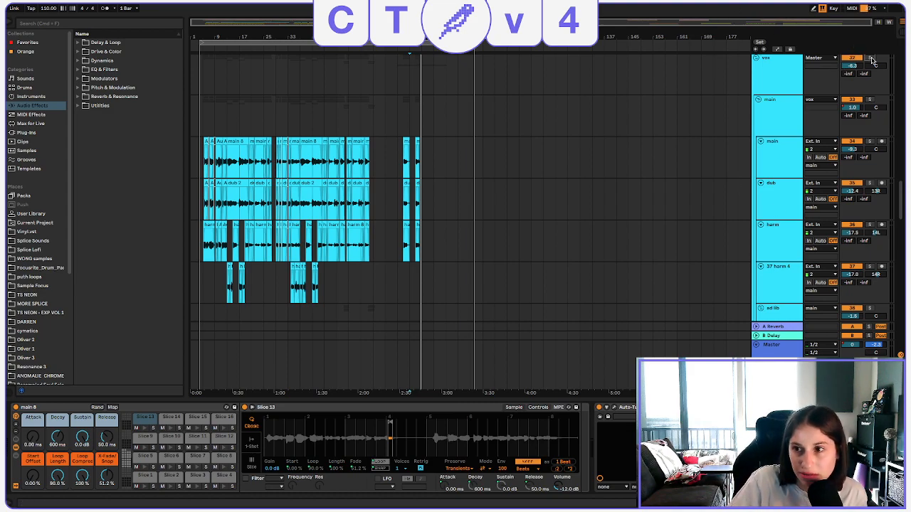
pyautogui.click(226, 121)
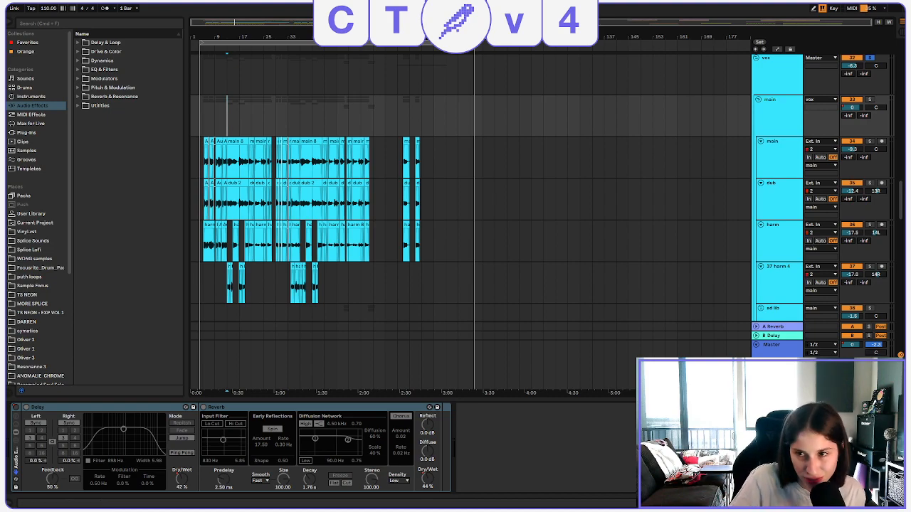
# Insert a new audio track directly below the main 8 track.
pyautogui.scroll(-8, 782, 197)
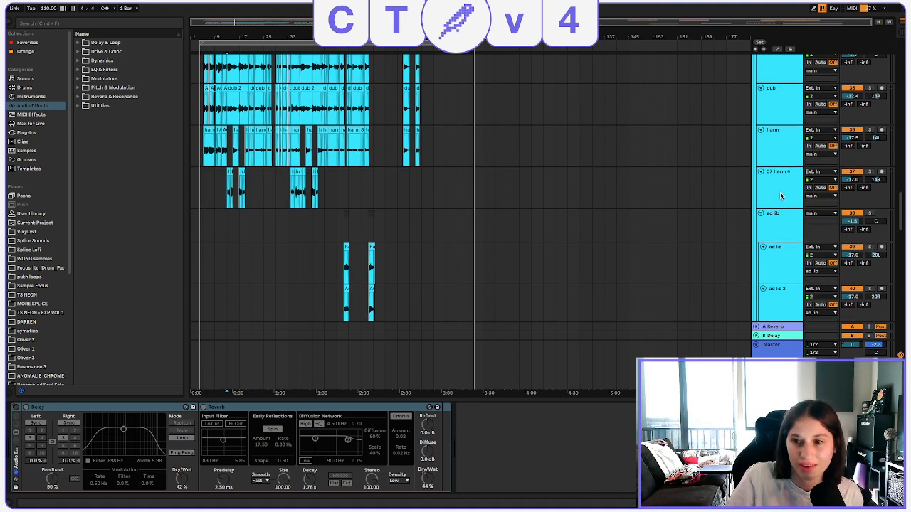
pyautogui.click(778, 206)
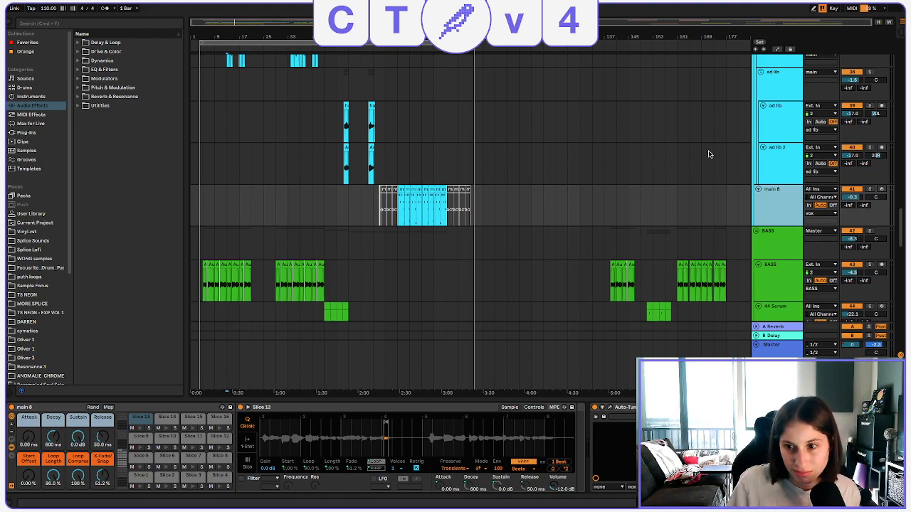
pyautogui.hotkey('ctrl', 't')
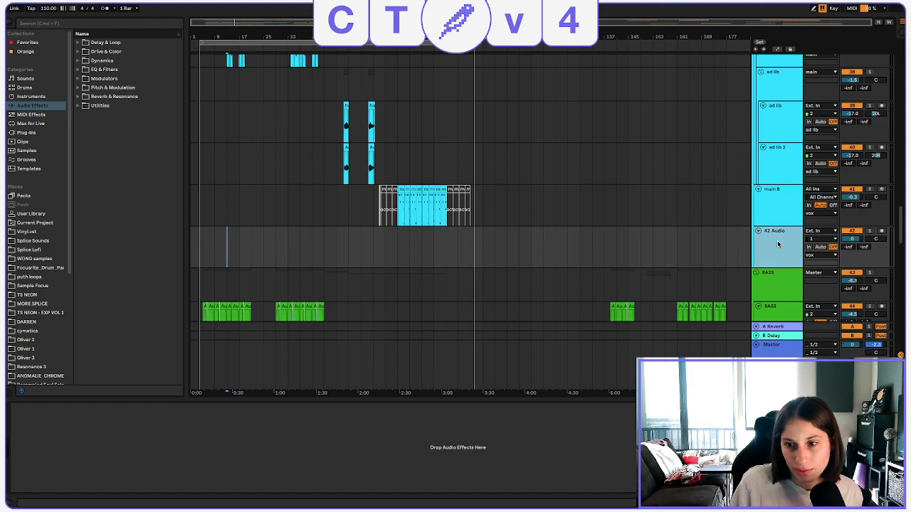
# Set the new audio track's input to the vox group.
pyautogui.scroll(3, 273, 203)
pyautogui.scroll(-3, 273, 204)
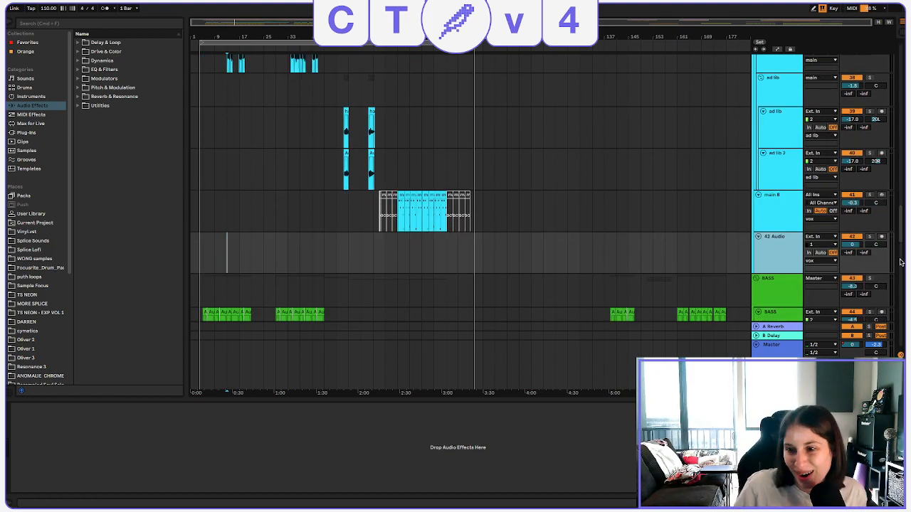
pyautogui.click(830, 237)
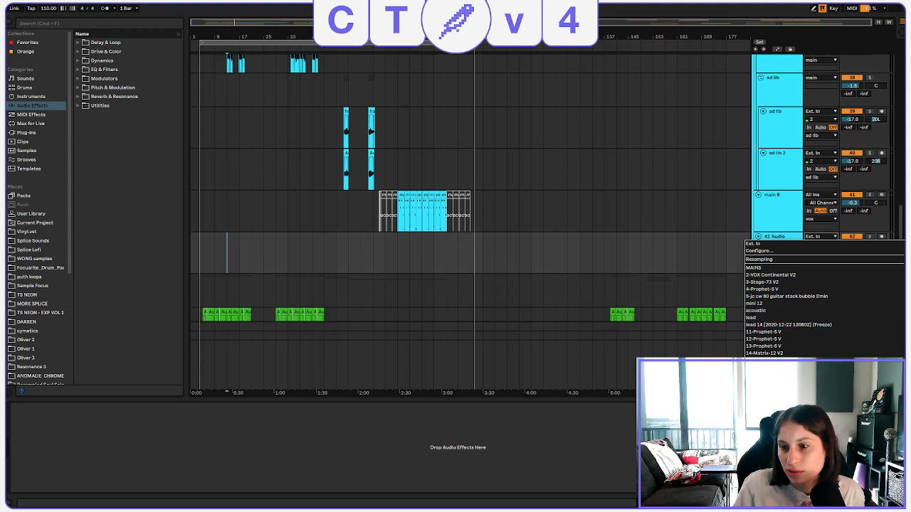
pyautogui.scroll(-5, 889, 352)
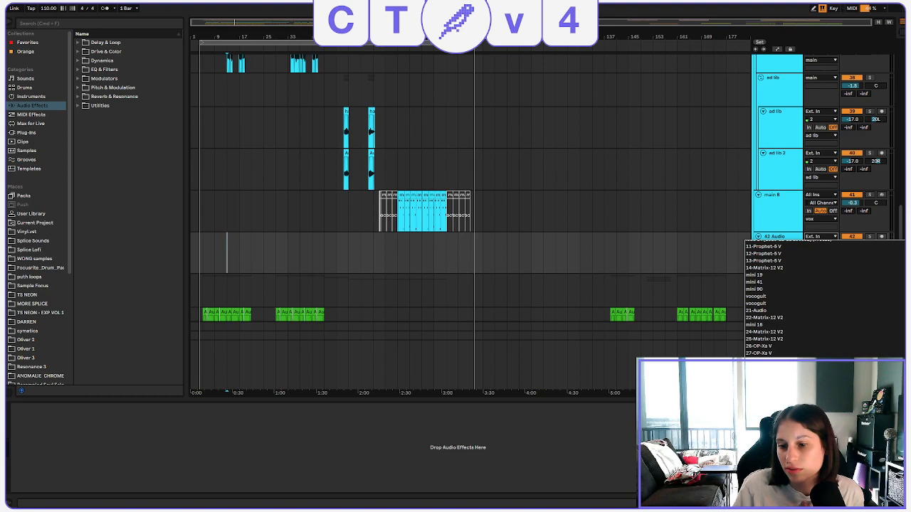
pyautogui.click(745, 241)
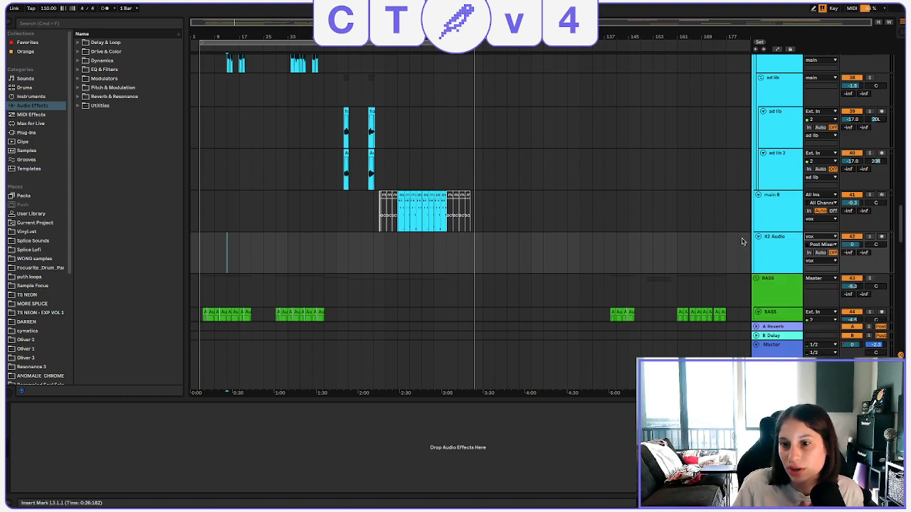
# Review the tracks inside the vox group and show the group's own effect chain.
pyautogui.scroll(10, 716, 230)
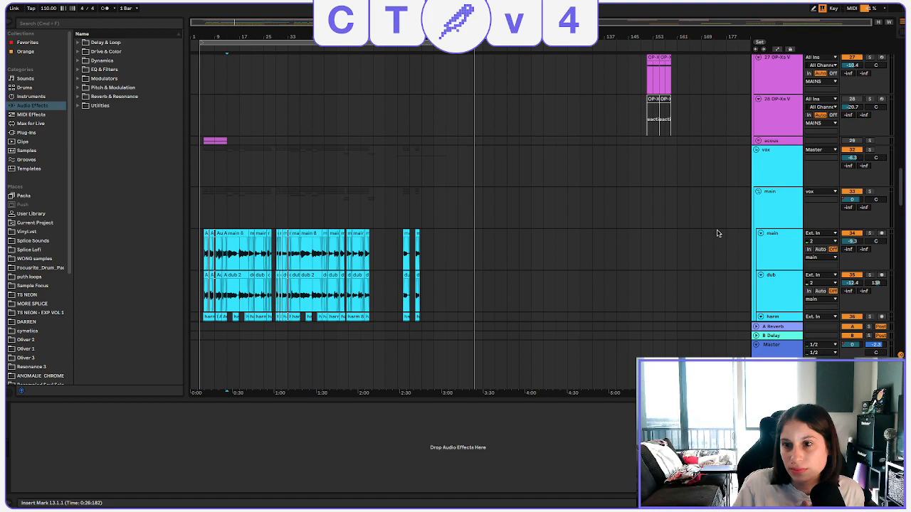
pyautogui.scroll(-2, 771, 164)
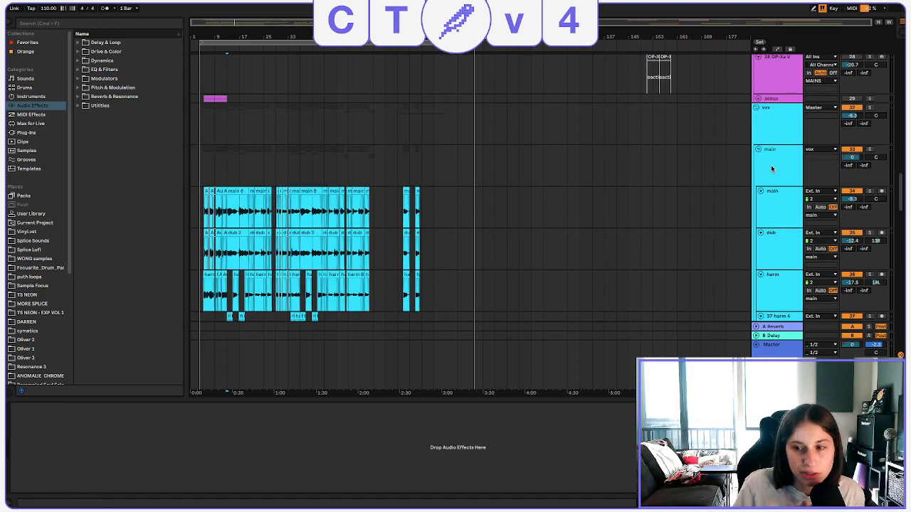
pyautogui.scroll(-10, 771, 168)
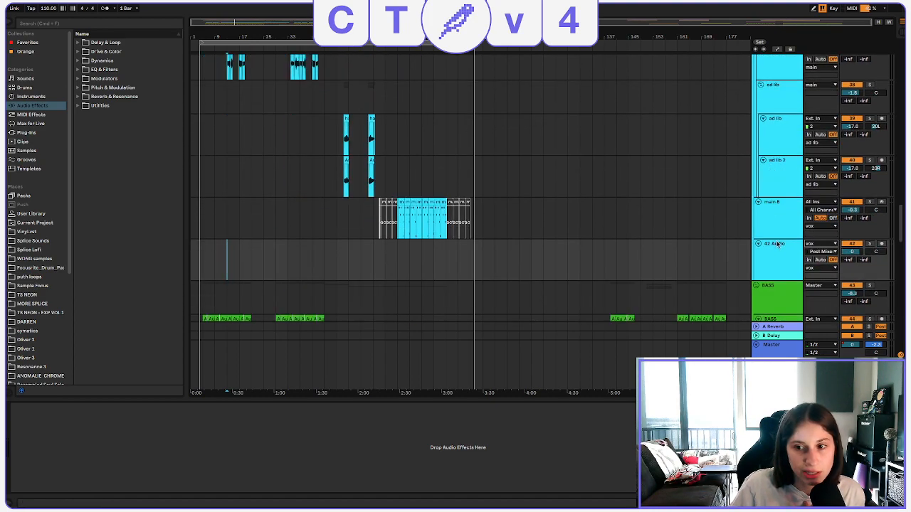
pyautogui.scroll(10, 774, 259)
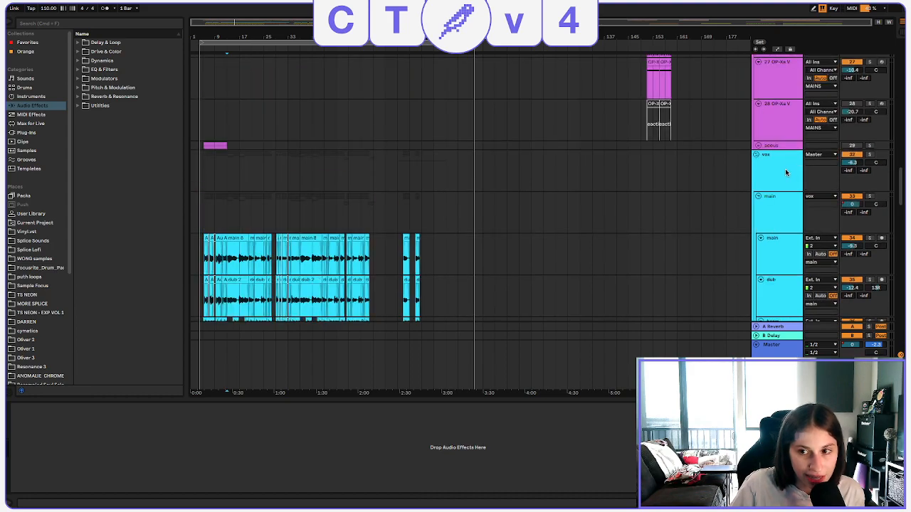
pyautogui.click(761, 163)
pyautogui.scroll(-10, 768, 178)
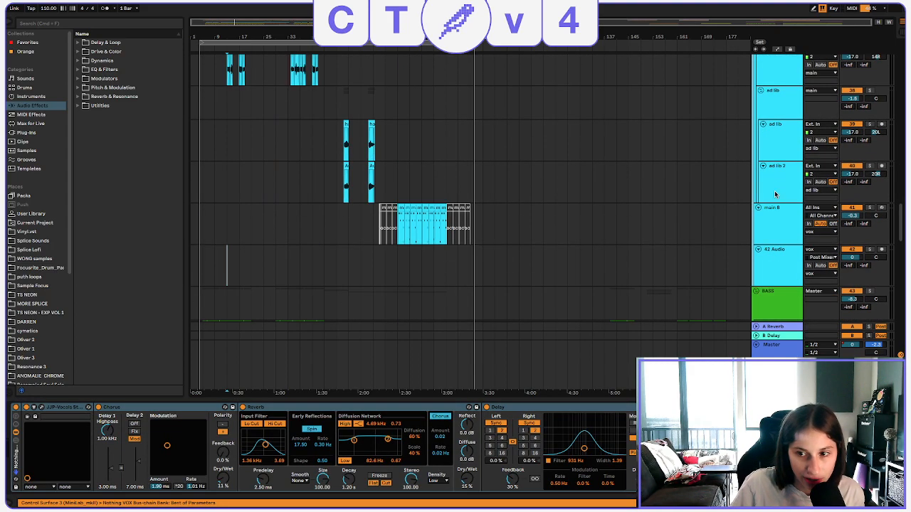
# Arm the 42 Audio track and record a short passage of the vox group onto it from bar 13.
pyautogui.click(784, 251)
pyautogui.click(881, 250)
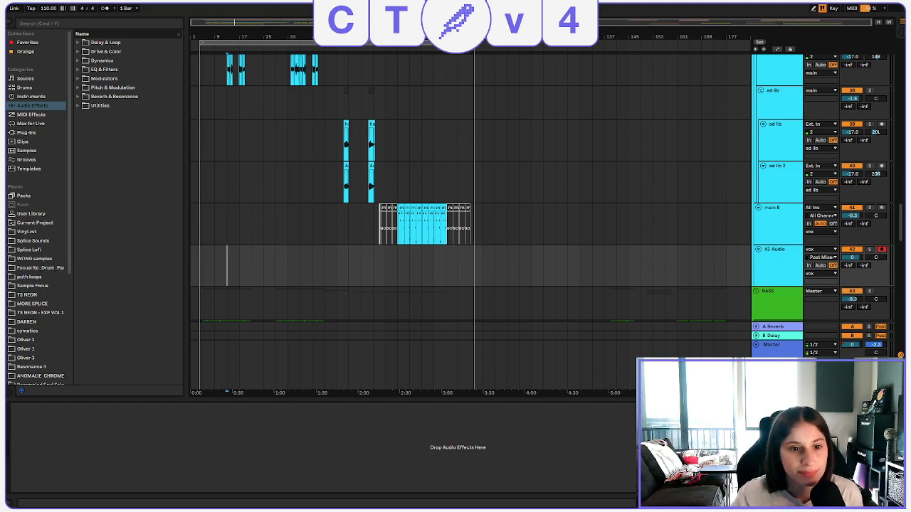
pyautogui.press('F9')
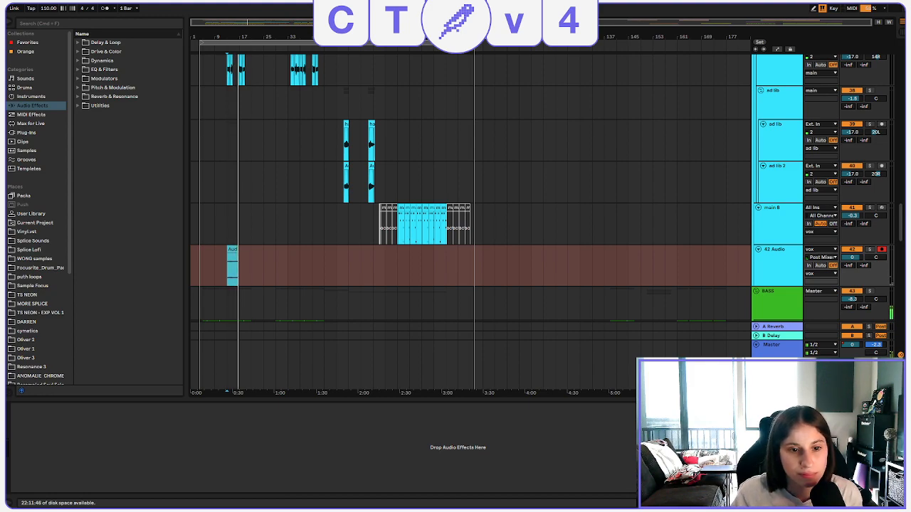
pyautogui.press('space')
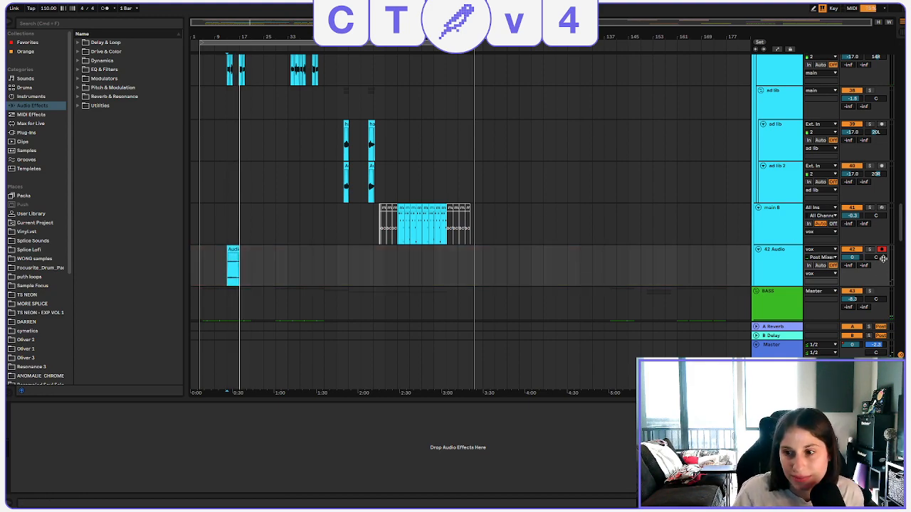
# Solo the 42 Audio track and play back its recorded clip from bar 13.
pyautogui.click(871, 250)
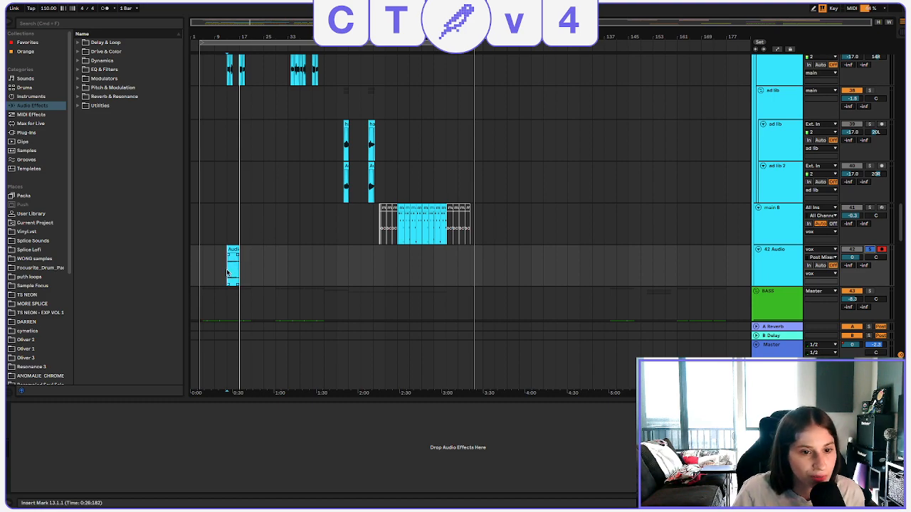
pyautogui.press('space')
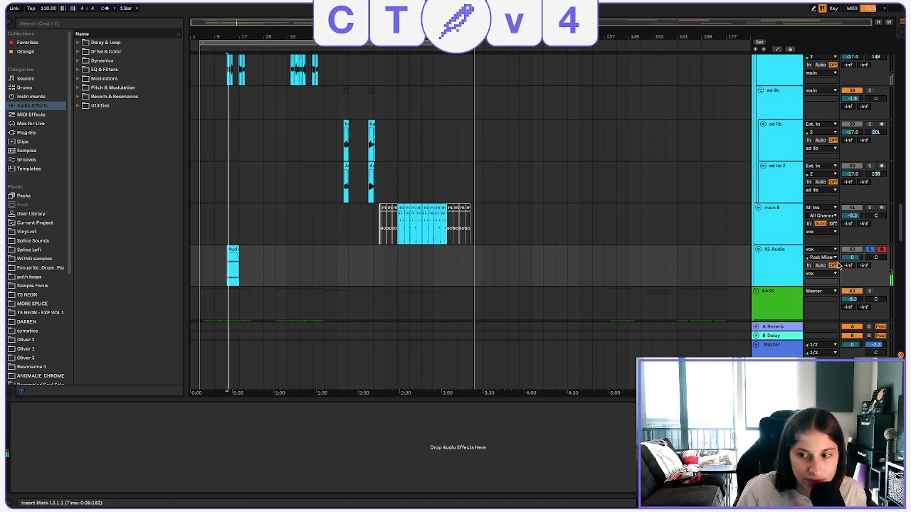
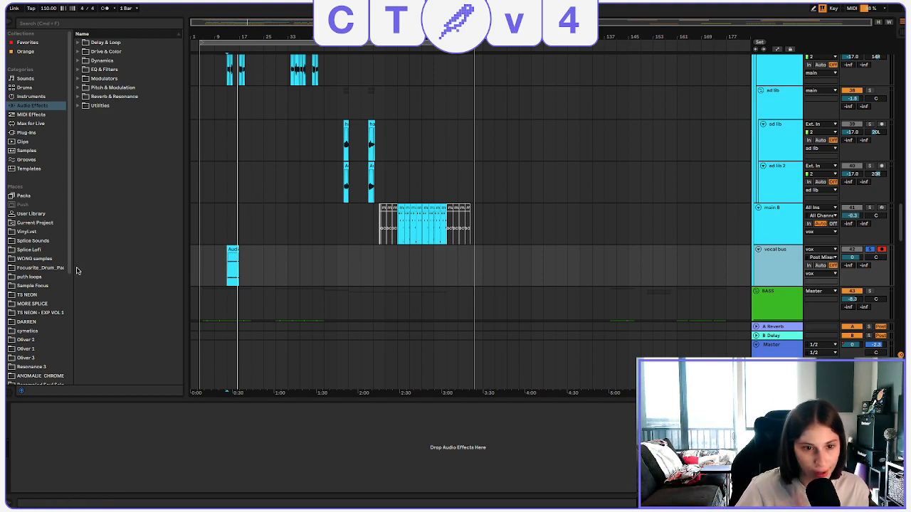
# Stop playback and slice the recorded vocal bus clip to a new MIDI track, one slice per 1/4 note, using the Built-in preset.
pyautogui.click(230, 276)
pyautogui.press('space')
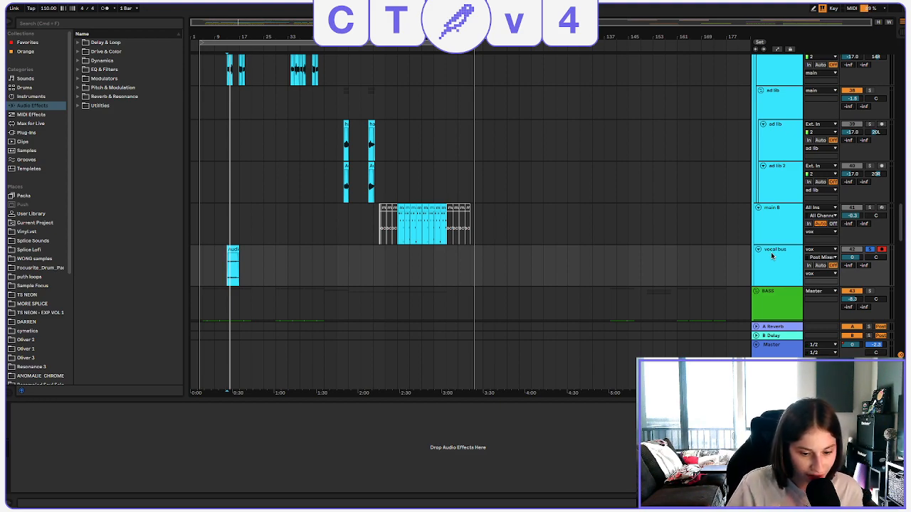
pyautogui.rightClick(229, 268)
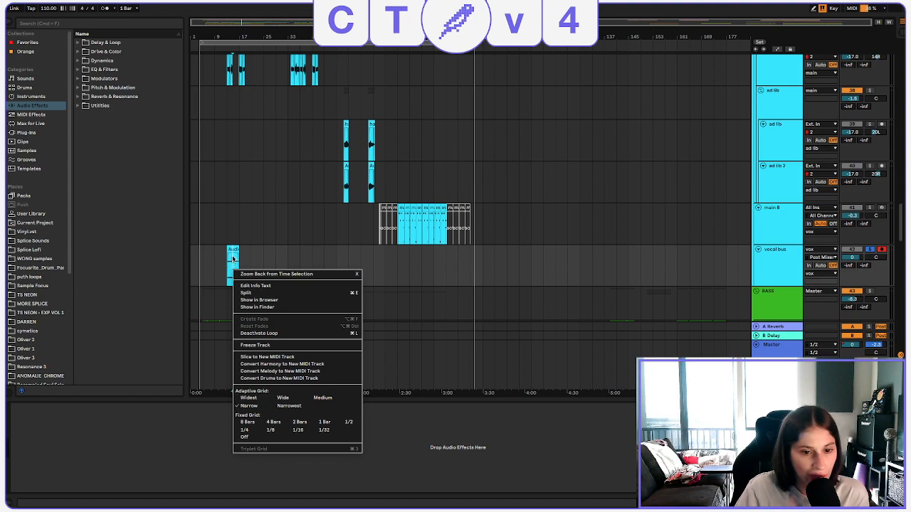
pyautogui.click(317, 357)
pyautogui.click(487, 230)
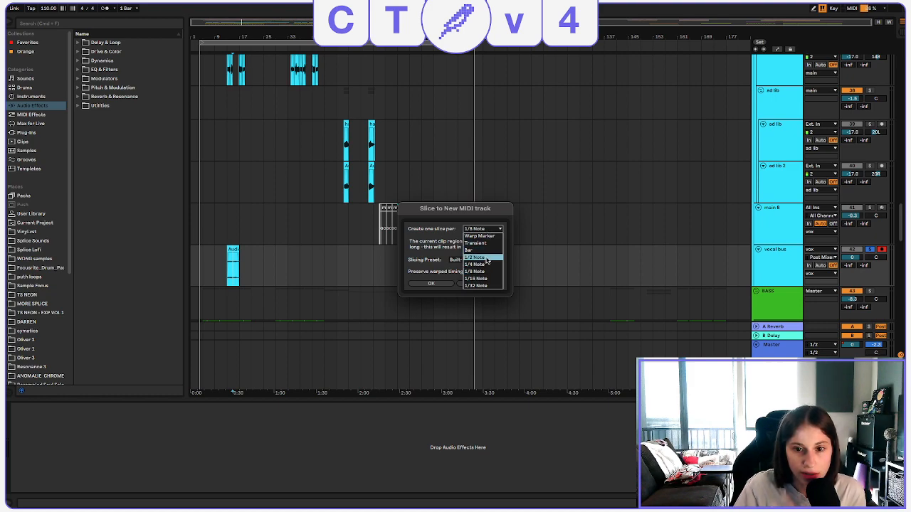
pyautogui.click(486, 264)
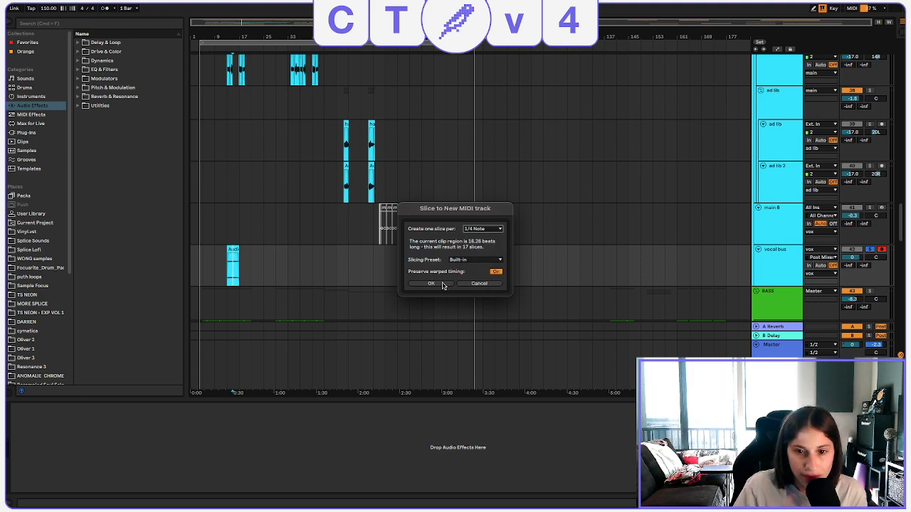
pyautogui.click(441, 285)
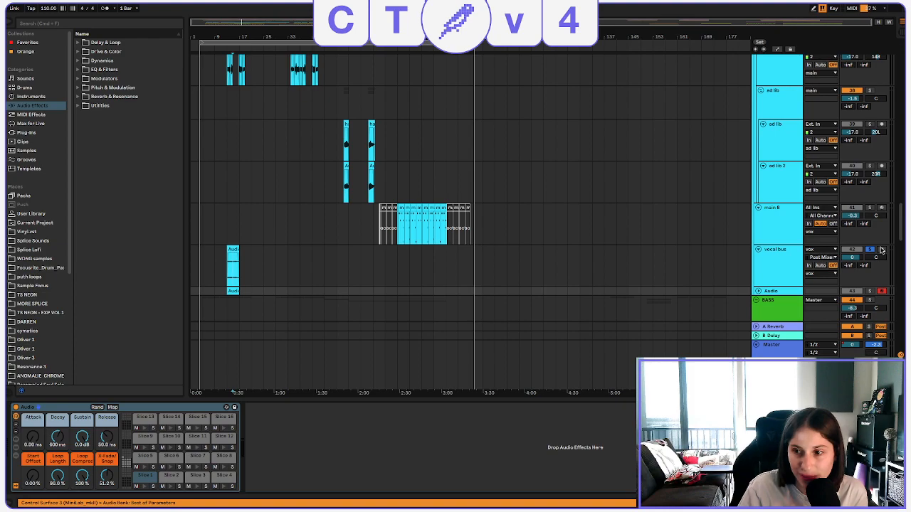
# Unsolo and mute the vocal bus track, fold it, and unfold the new sliced MIDI track below it.
pyautogui.click(869, 249)
pyautogui.click(852, 249)
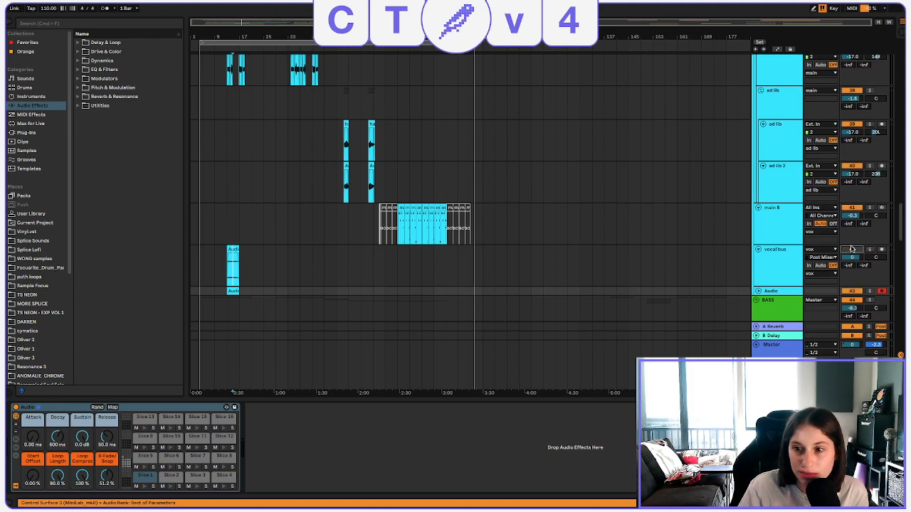
pyautogui.click(757, 250)
pyautogui.scroll(-2, 762, 255)
pyautogui.click(759, 225)
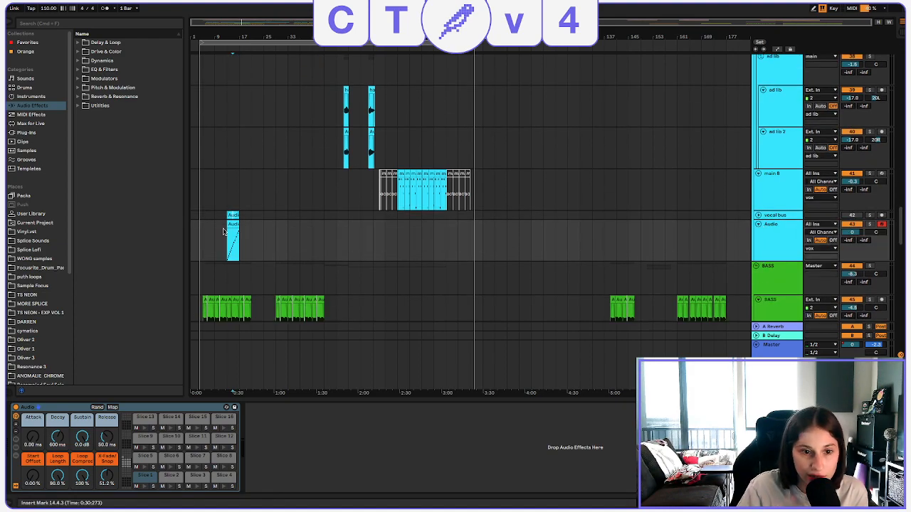
# Rename the sliced MIDI track to "vocal bus chop".
pyautogui.click(788, 251)
pyautogui.press('super+r')
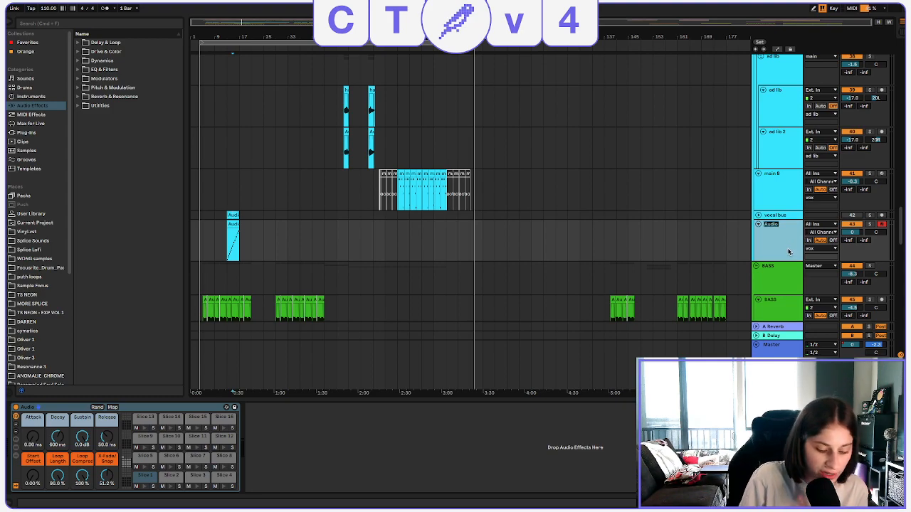
pyautogui.write('vocal b')
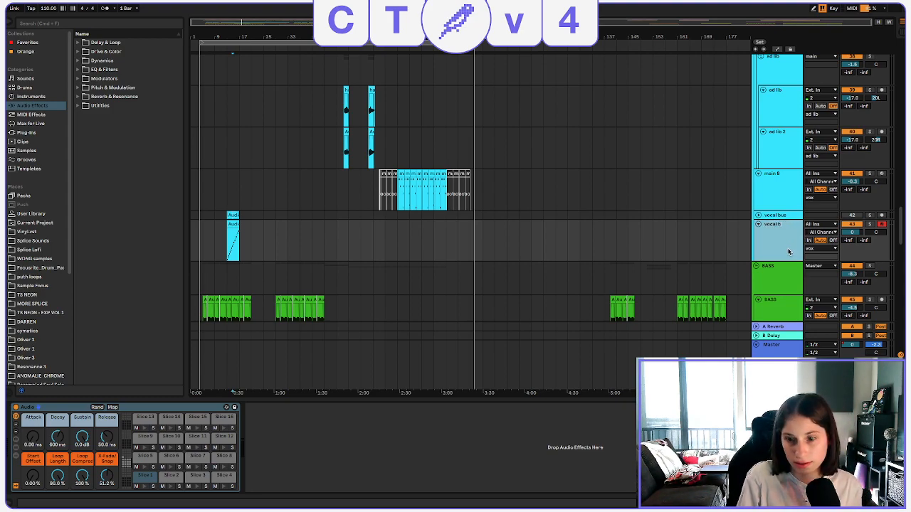
pyautogui.write('yus cha')
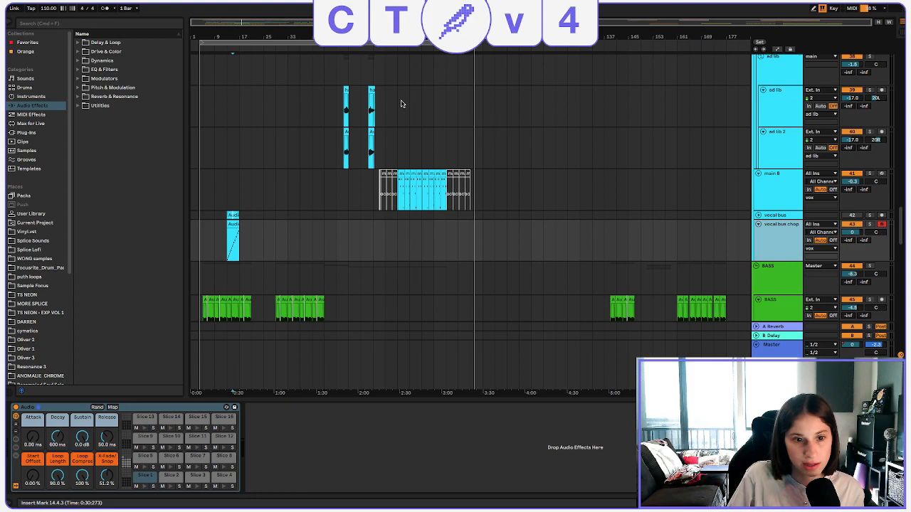
# Open the MIDI clip on the vocal bus chop track and delete all of its slice notes.
pyautogui.doubleClick(229, 230)
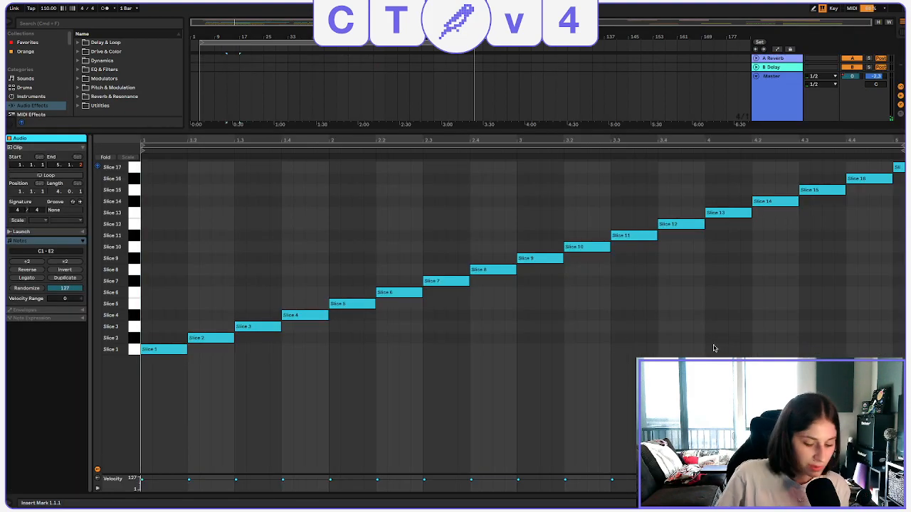
pyautogui.press('super+a')
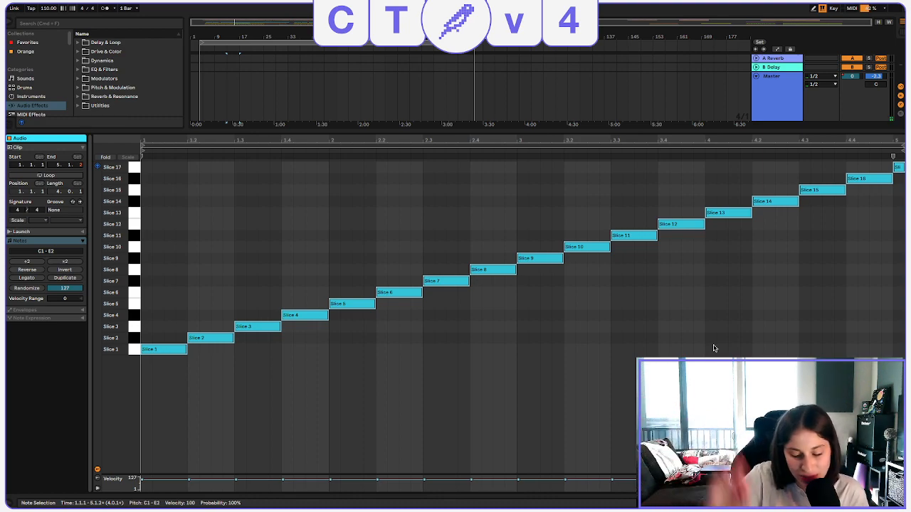
pyautogui.press('Delete')
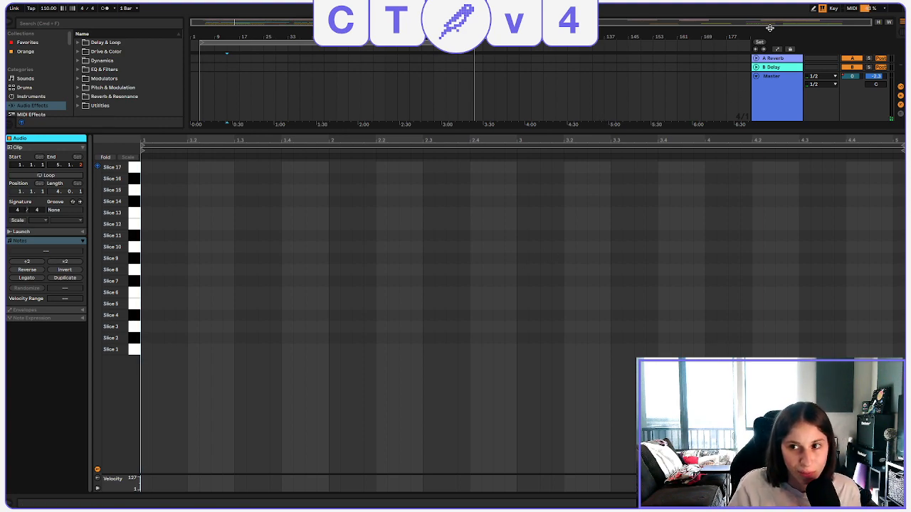
# Return to the arrangement and show the drum rack of the vocal bus chop track.
pyautogui.doubleClick(496, 132)
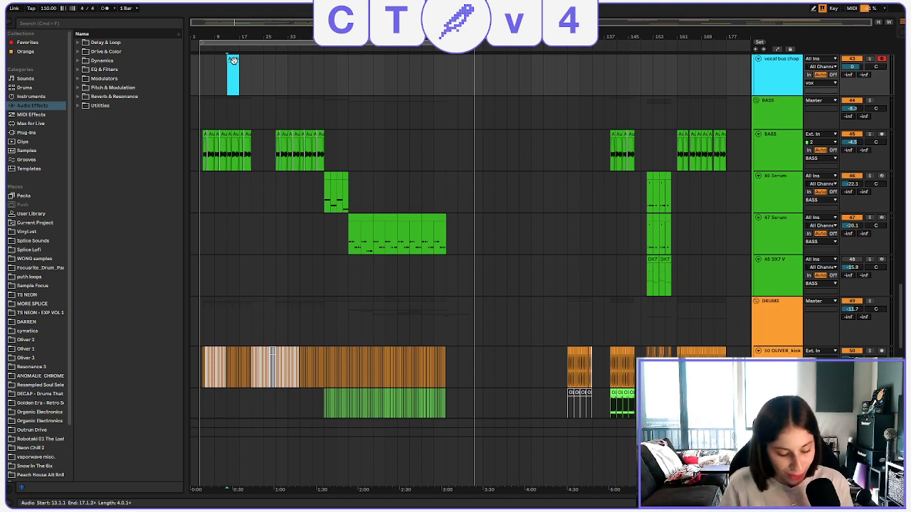
pyautogui.doubleClick(231, 59)
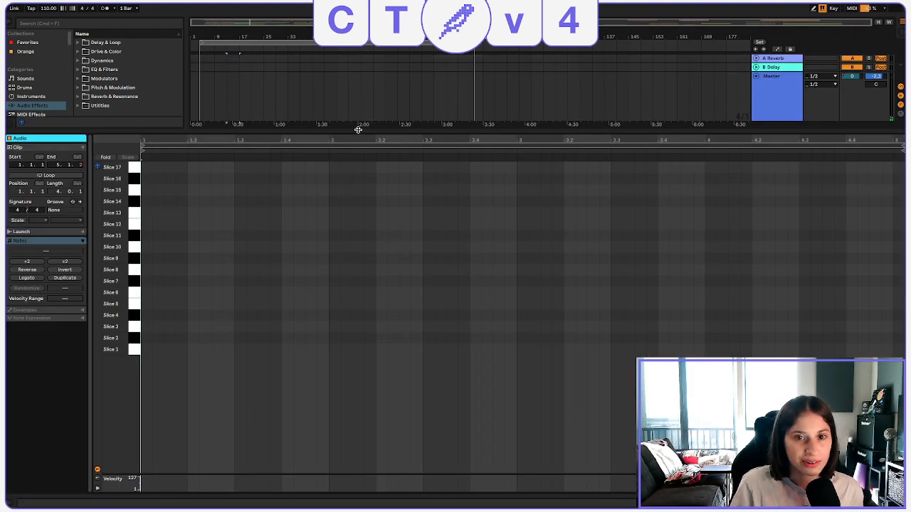
pyautogui.moveTo(358, 131); pyautogui.dragTo(349, 153)
pyautogui.scroll(4, 820, 171)
pyautogui.doubleClick(778, 227)
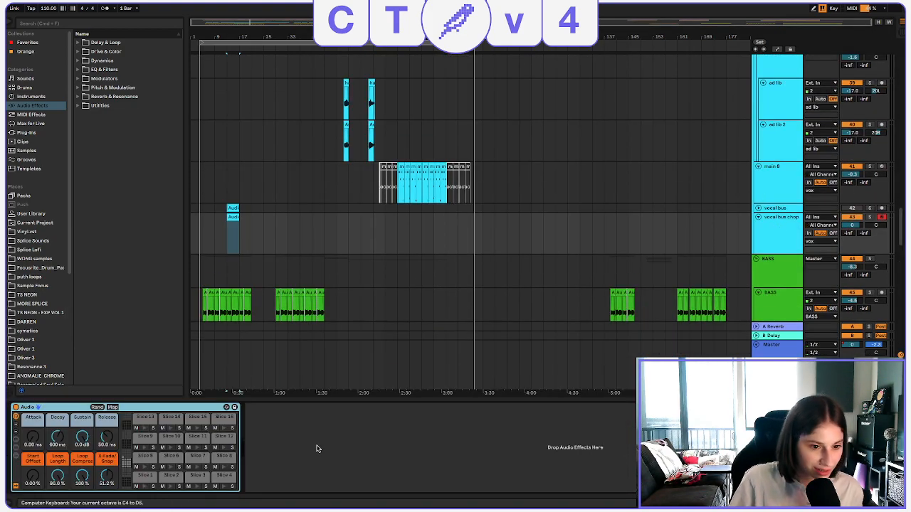
# Lower the computer keyboard's octave to C1 and play several vocal slices of the drum rack in turn.
pyautogui.press('a')
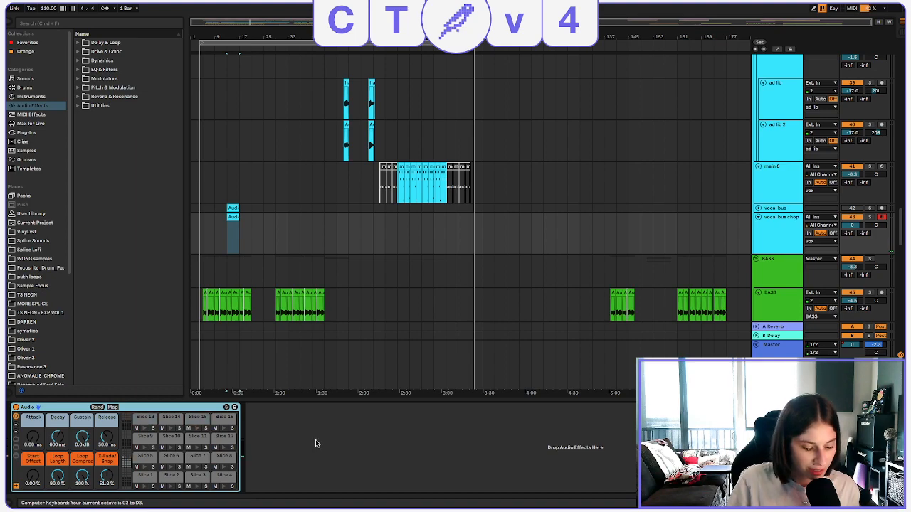
pyautogui.press('z')
pyautogui.press('a')
pyautogui.press('s')
pyautogui.press('d')
pyautogui.press('f')
pyautogui.press('g')
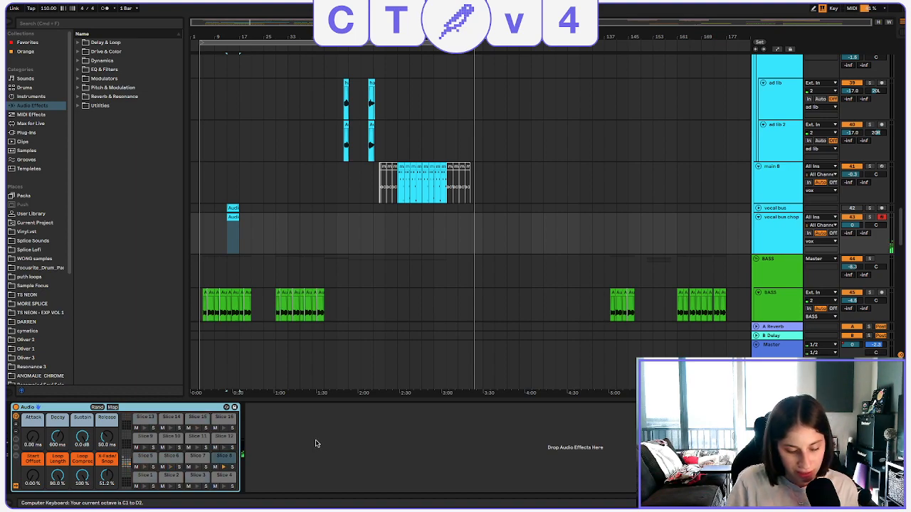
pyautogui.press('h')
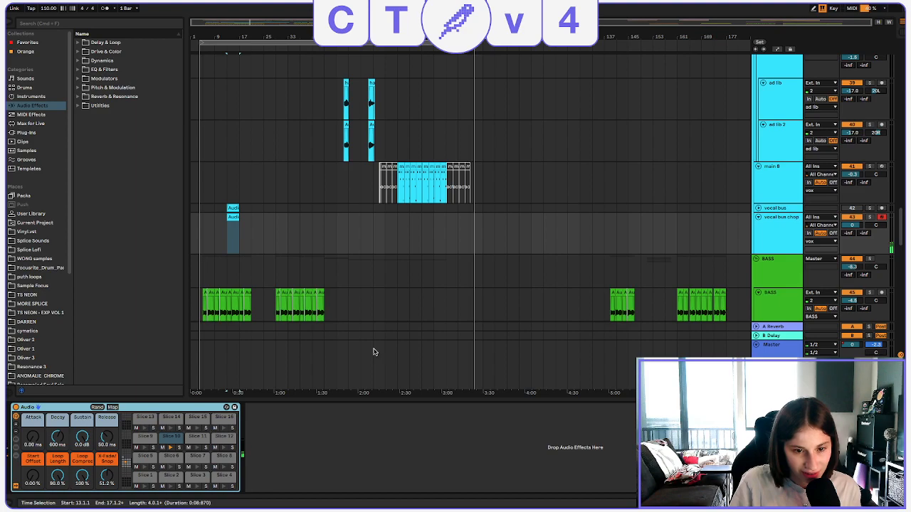
# Reopen the emptied vocal bus chop clip and audition Slice 1 through Slice 5 in its note editor.
pyautogui.click(232, 218)
pyautogui.doubleClick(232, 219)
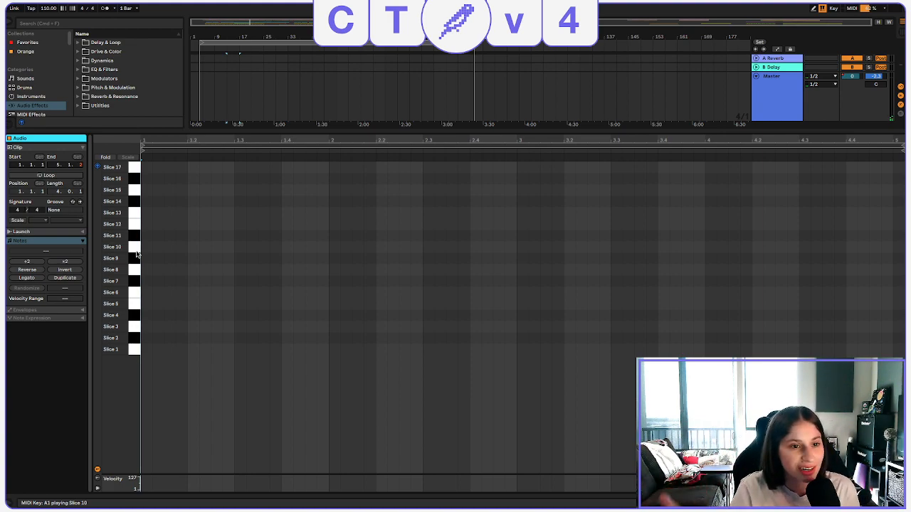
pyautogui.doubleClick(325, 131)
pyautogui.scroll(10, 317, 244)
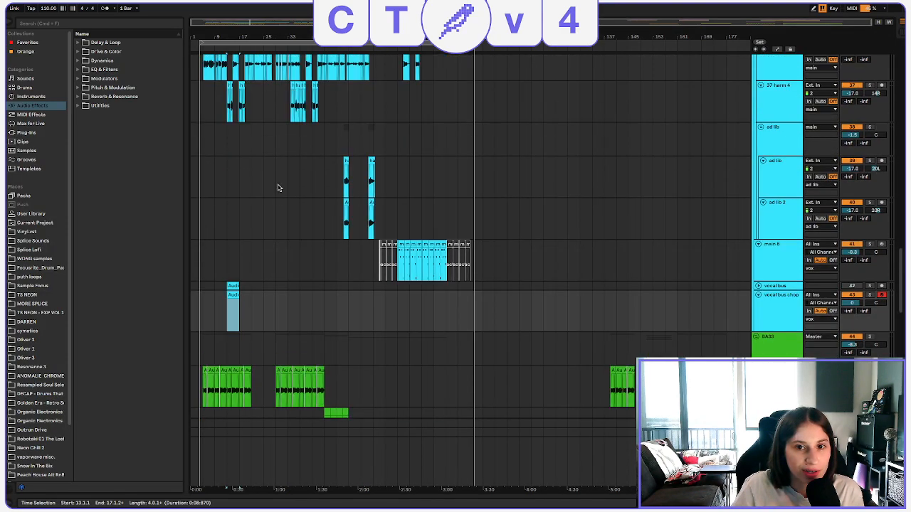
pyautogui.scroll(-6, 236, 223)
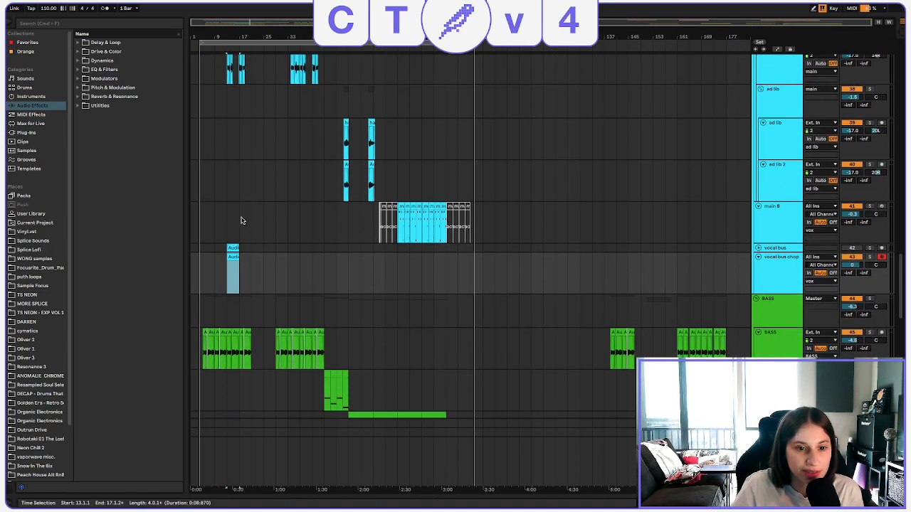
pyautogui.doubleClick(235, 255)
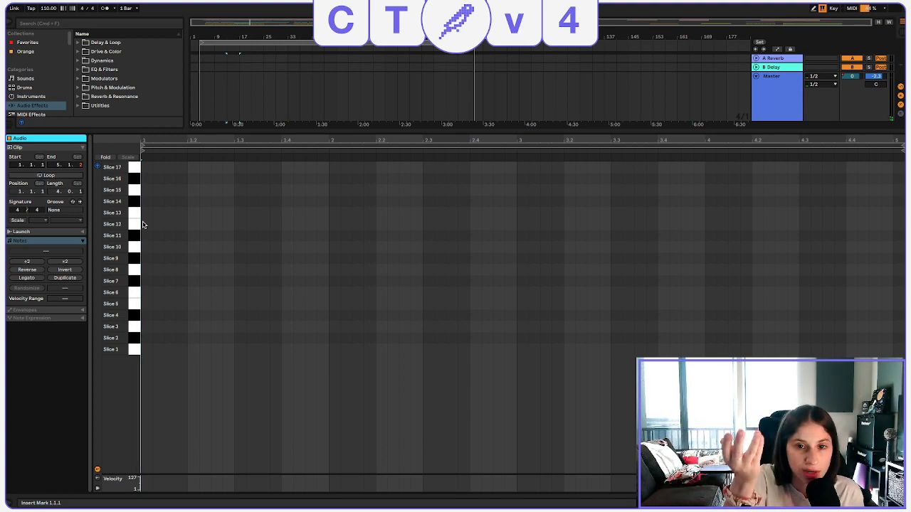
pyautogui.click(132, 337)
pyautogui.click(131, 327)
pyautogui.click(131, 316)
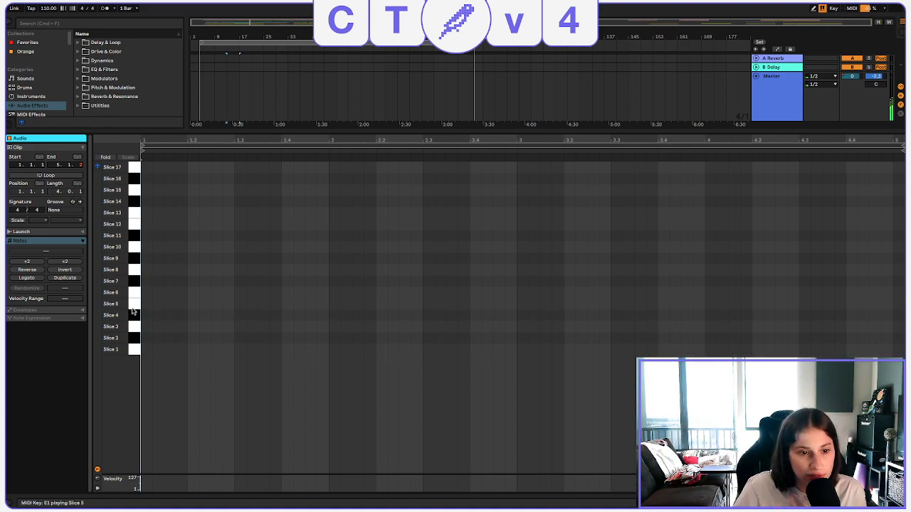
pyautogui.click(132, 307)
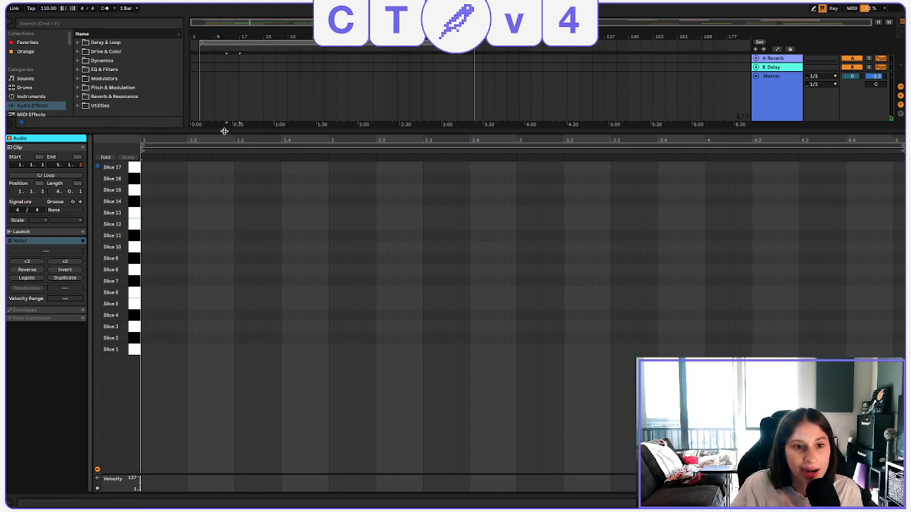
# Close the clip editor and review the effect chain on the vox group, including its Chorus, Reverb and Delay.
pyautogui.moveTo(224, 133); pyautogui.dragTo(285, 484)
pyautogui.scroll(5, 642, 265)
pyautogui.scroll(8, 642, 265)
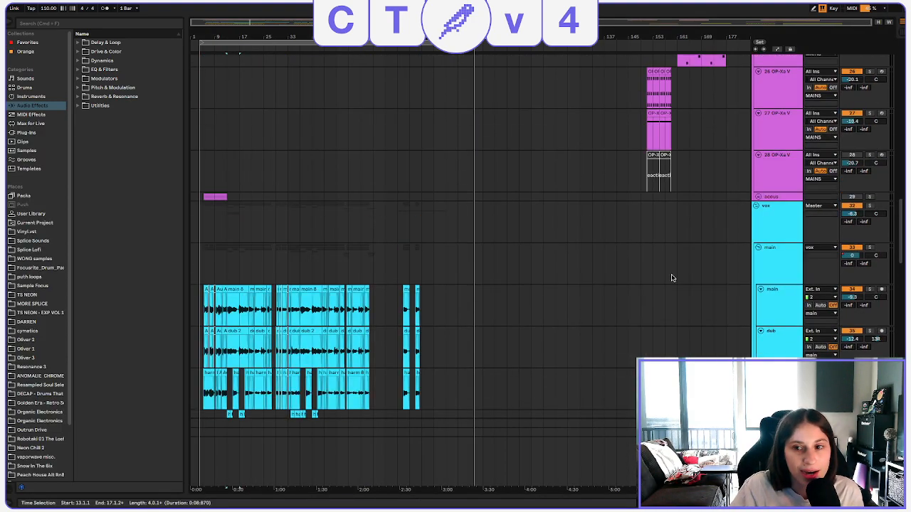
pyautogui.click(771, 225)
pyautogui.doubleClick(771, 225)
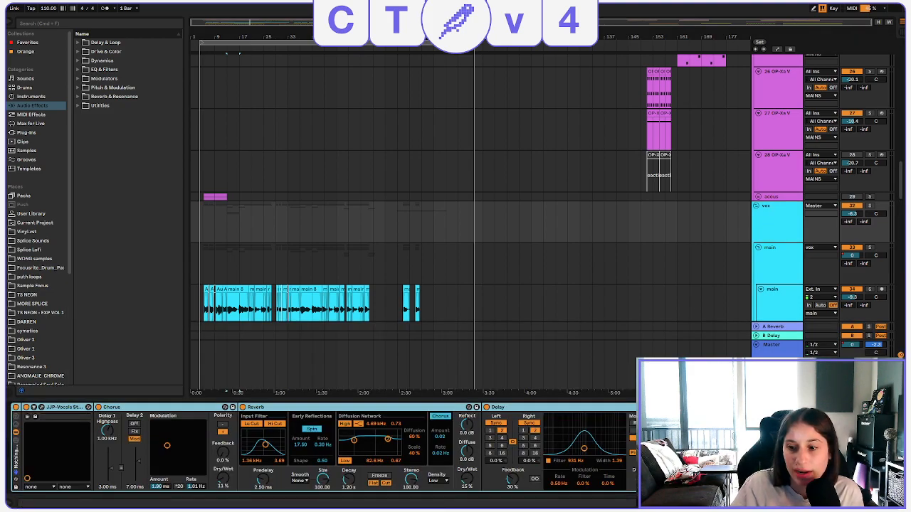
pyautogui.hscroll(2, 321, 448)
pyautogui.scroll(-10, 713, 211)
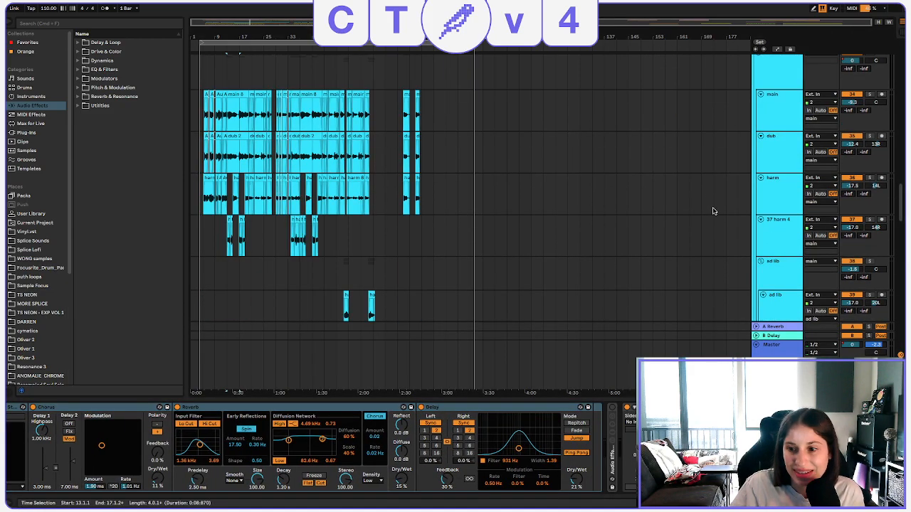
# Compare the device chains of the main 8 chop track, the vocal bus chop track and the vox group.
pyautogui.click(778, 228)
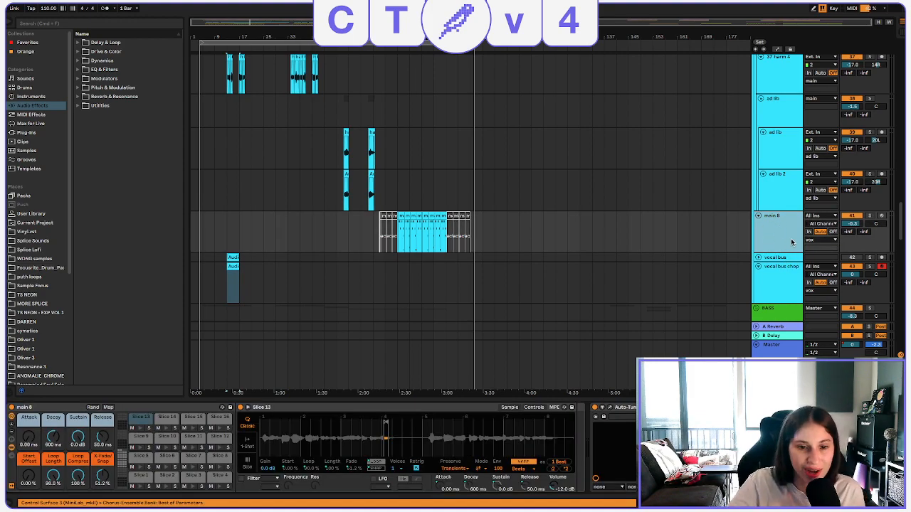
pyautogui.click(774, 271)
pyautogui.scroll(5, 782, 261)
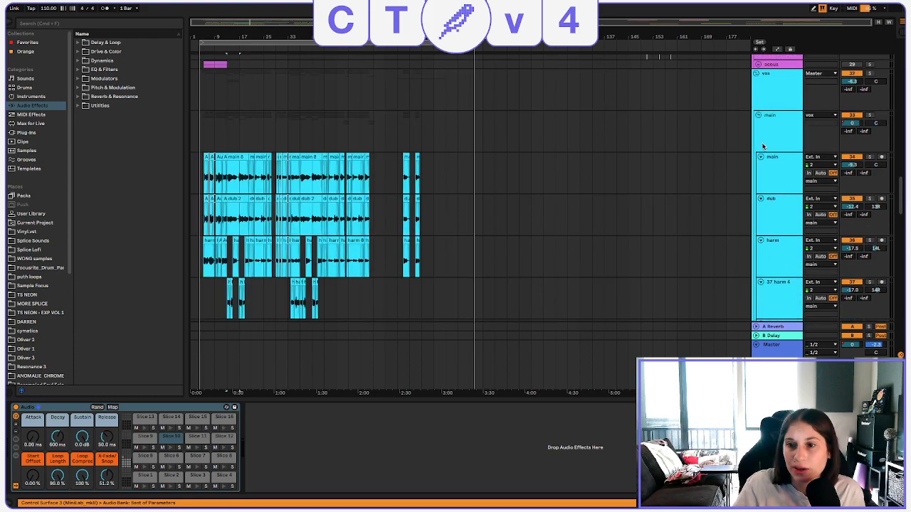
pyautogui.scroll(1, 762, 146)
pyautogui.click(772, 97)
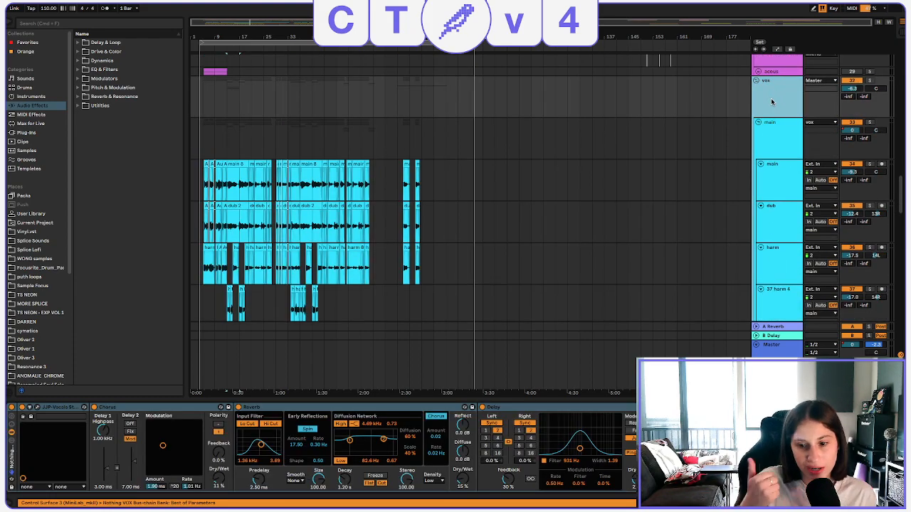
pyautogui.scroll(-10, 728, 102)
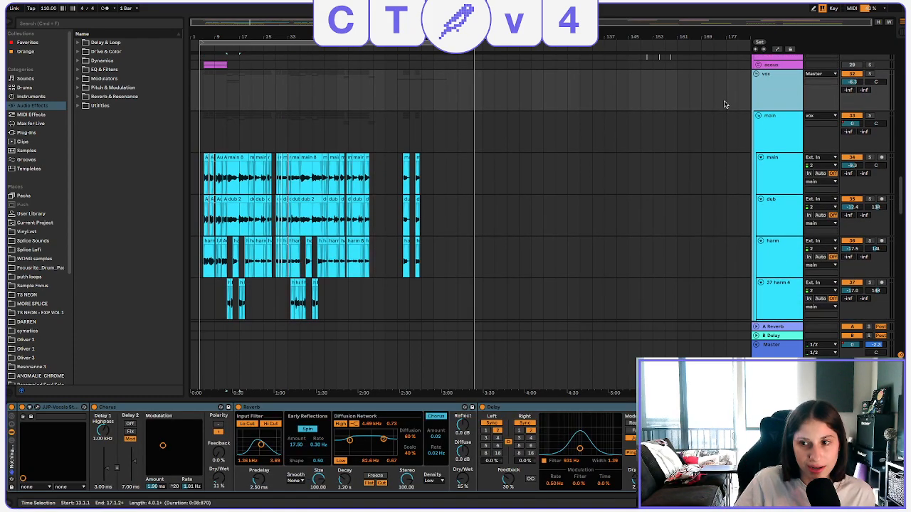
pyautogui.click(794, 231)
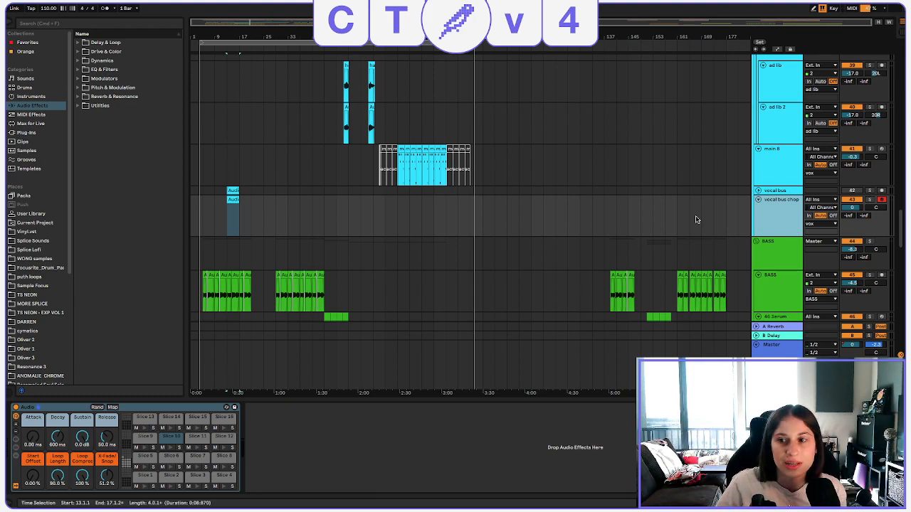
# Solo the main 8 track and play back its chopped vocal clips.
pyautogui.click(435, 169)
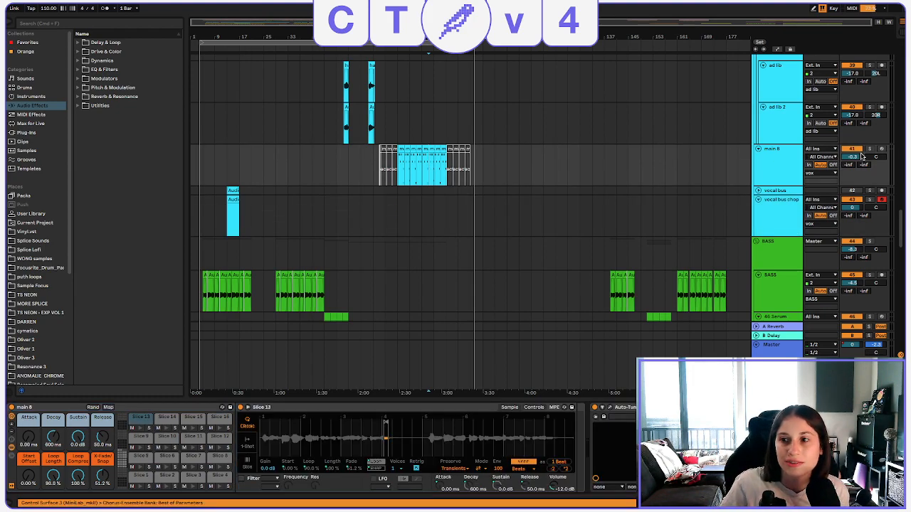
pyautogui.click(861, 148)
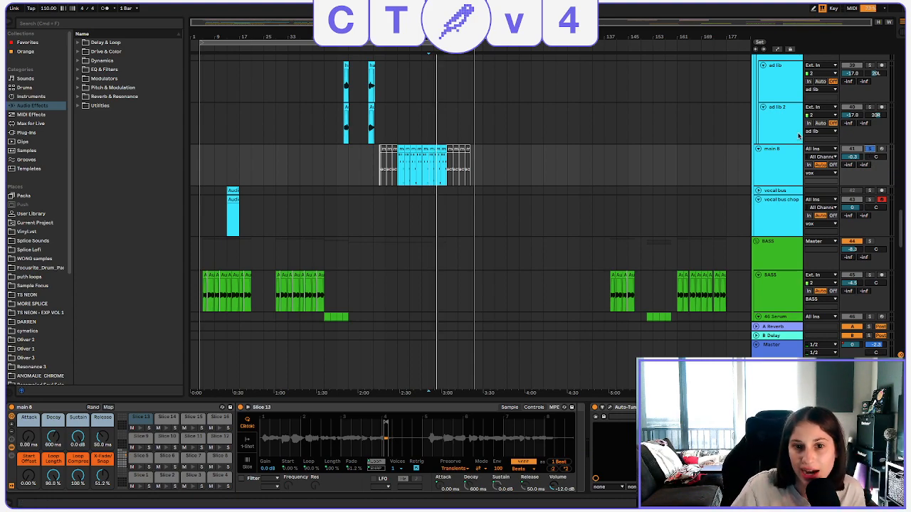
# Play back the main 8 track in solo once more and turn its solo off.
pyautogui.click(779, 159)
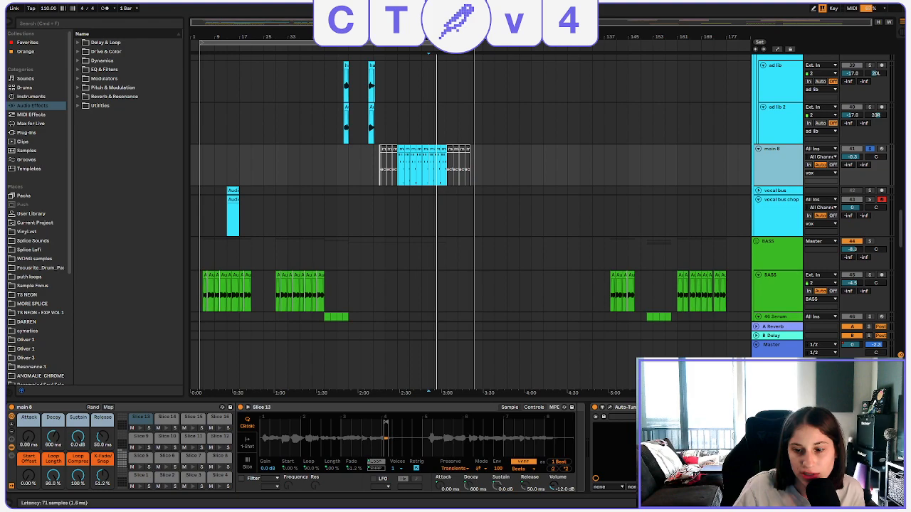
pyautogui.click(747, 427)
pyautogui.press('space')
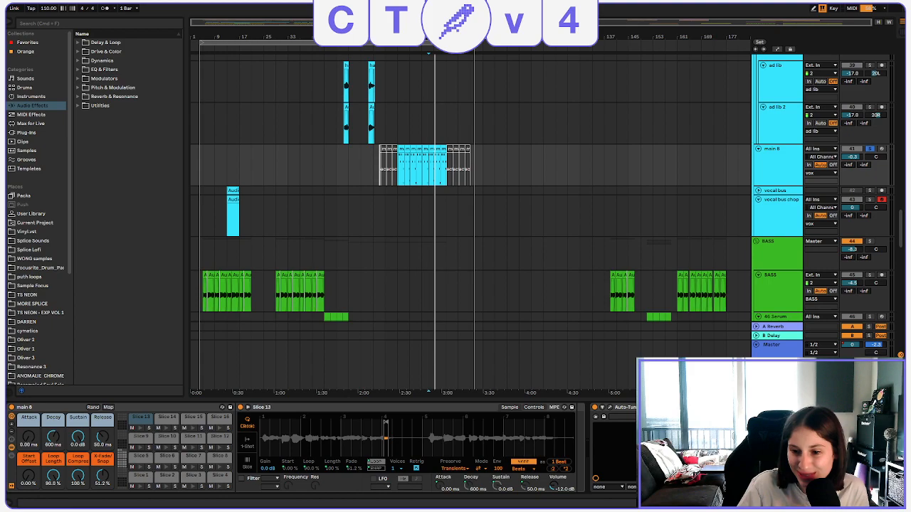
pyautogui.click(871, 149)
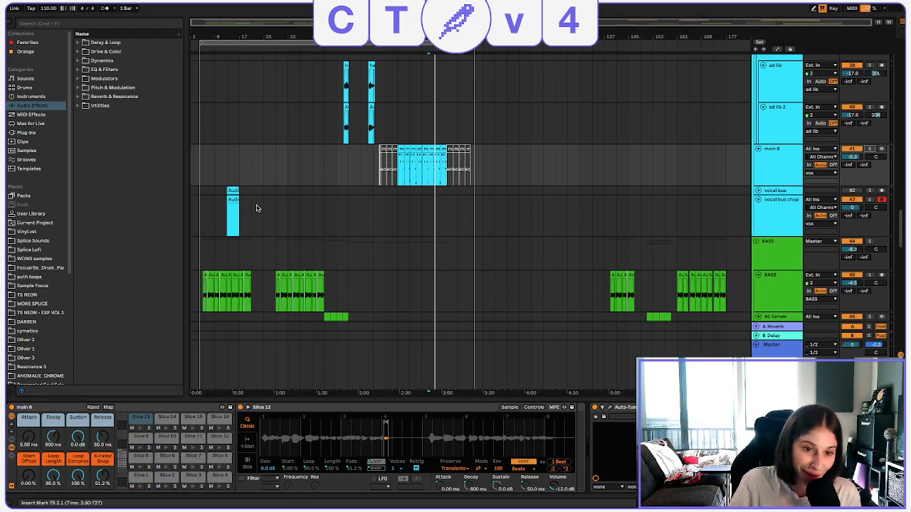
# Open the vocal bus chop clip and place two consecutive short notes at its start, on Slice 9 and Slice 12.
pyautogui.click(229, 200)
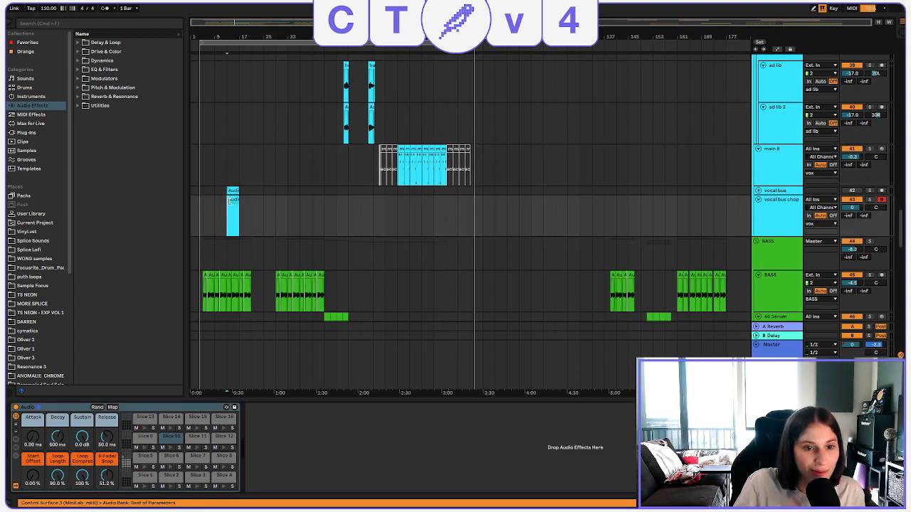
pyautogui.doubleClick(229, 200)
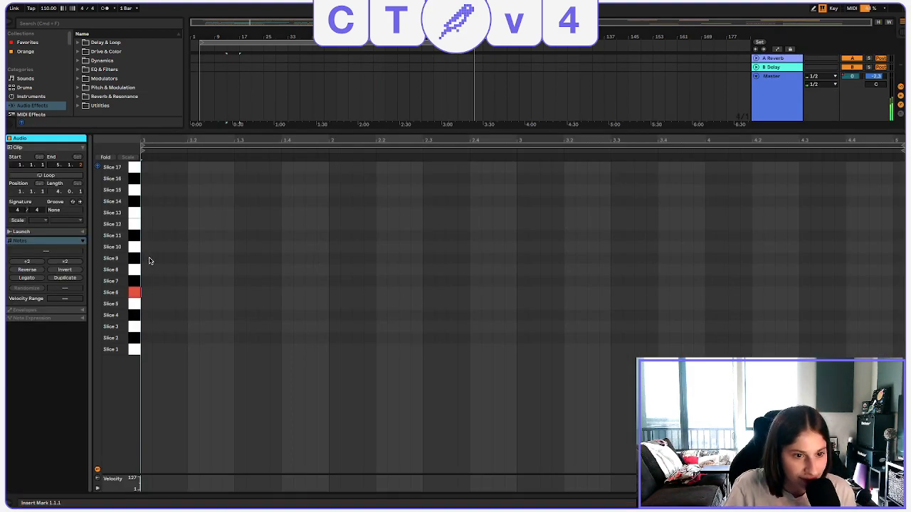
pyautogui.click(149, 292)
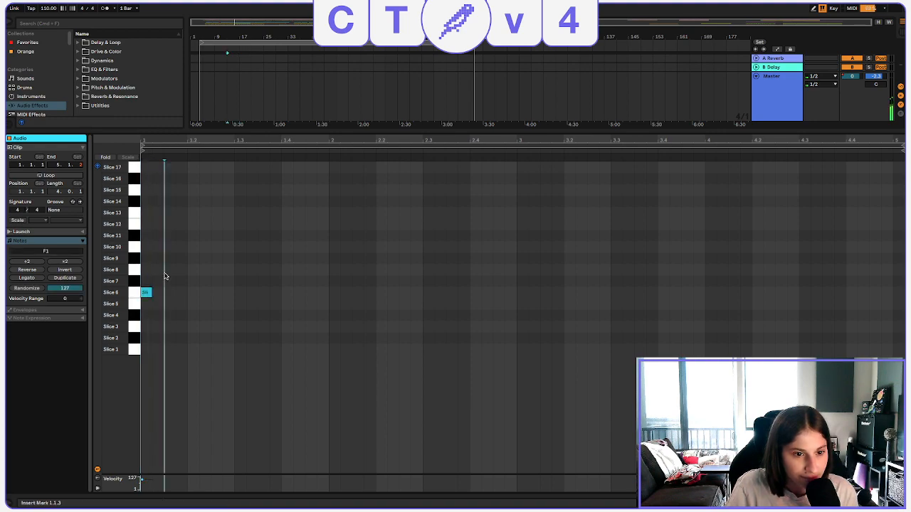
pyautogui.click(160, 271)
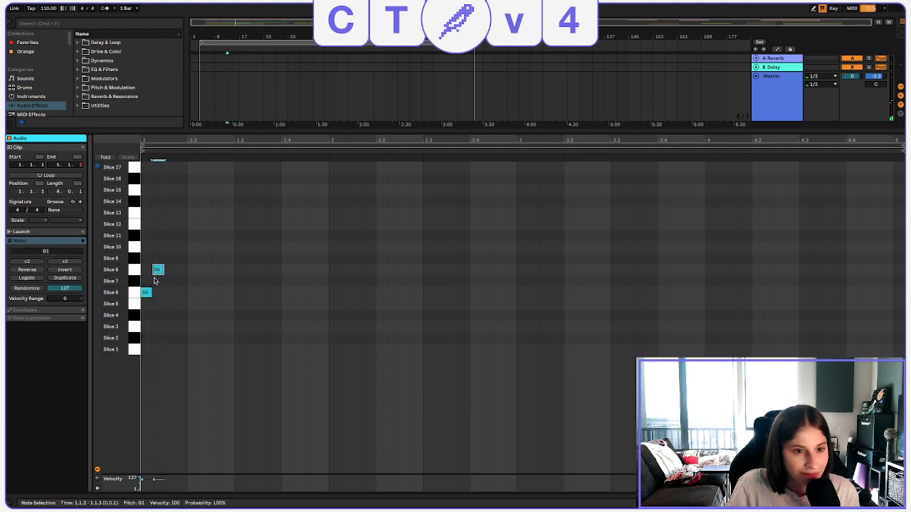
pyautogui.moveTo(157, 270); pyautogui.dragTo(158, 257)
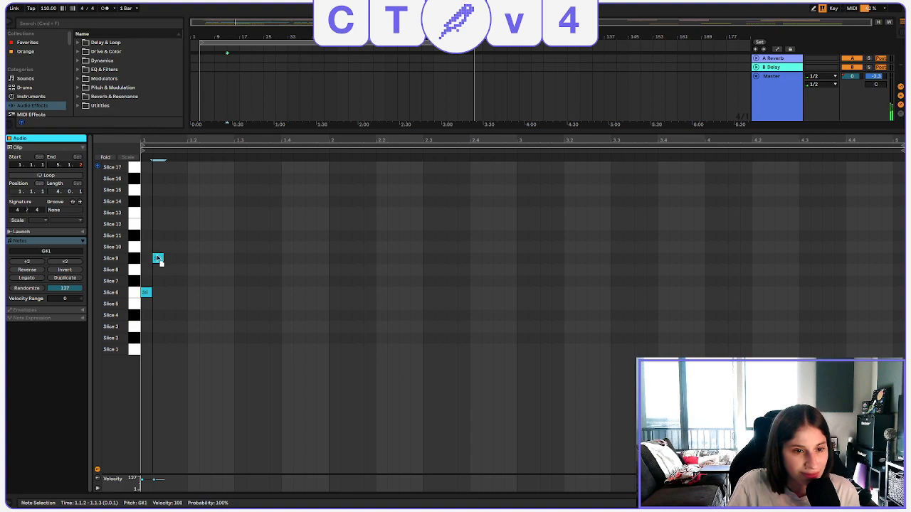
pyautogui.moveTo(146, 290); pyautogui.dragTo(158, 226)
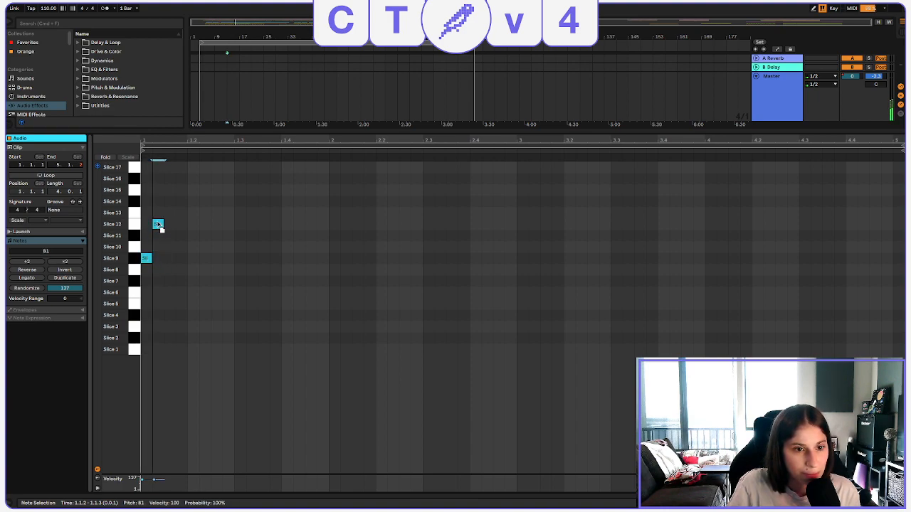
pyautogui.press('space')
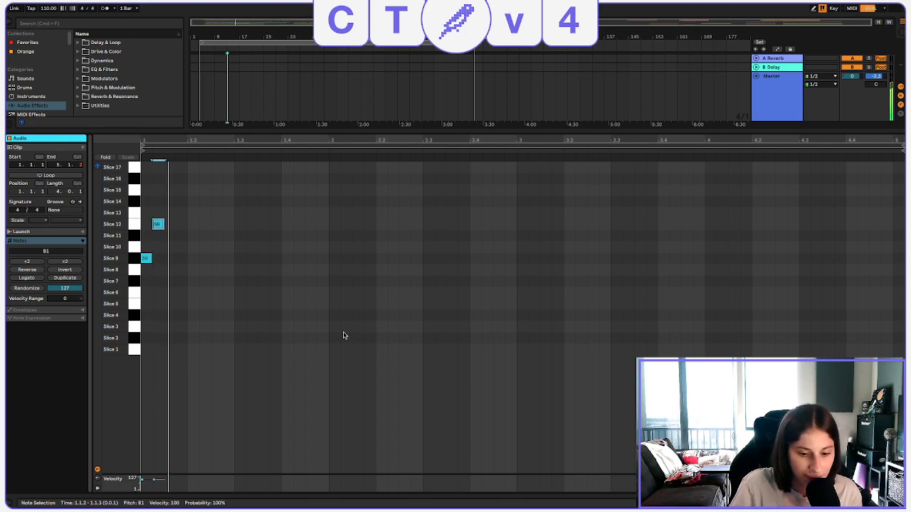
# Lengthen the Slice 9 note to 1.1.3, make the Slice 12 note fill 1.1.3 to 1.2, and play the pattern.
pyautogui.click(147, 259)
pyautogui.press('space')
pyautogui.moveTo(151, 257)
pyautogui.mouseDown()
pyautogui.moveTo(171, 257)
pyautogui.moveTo(162, 257)
pyautogui.mouseUp()
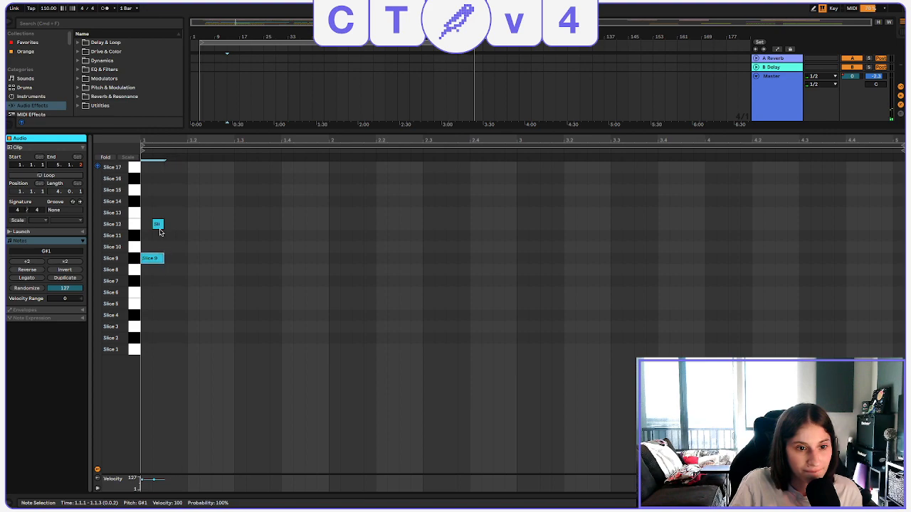
pyautogui.moveTo(158, 225); pyautogui.dragTo(187, 224)
pyautogui.click(188, 244)
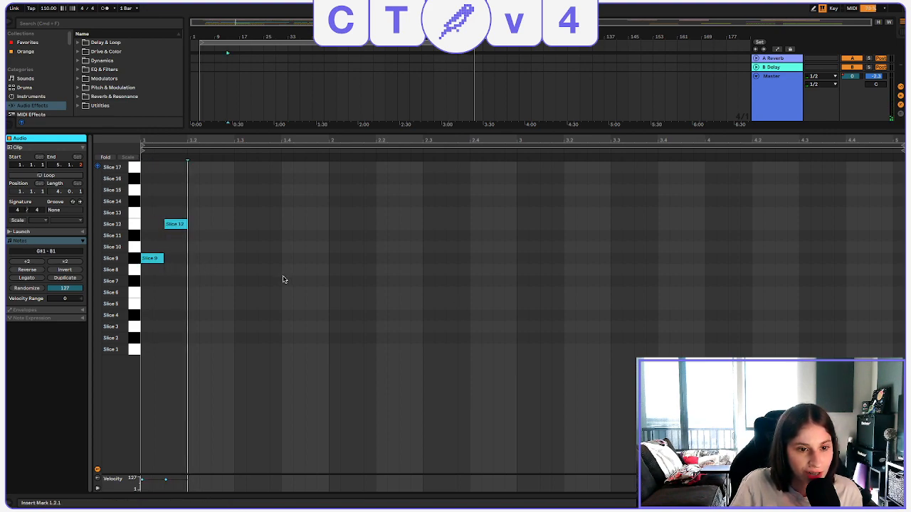
pyautogui.press('space')
pyautogui.press('space')
pyautogui.moveTo(196, 289); pyautogui.dragTo(129, 201)
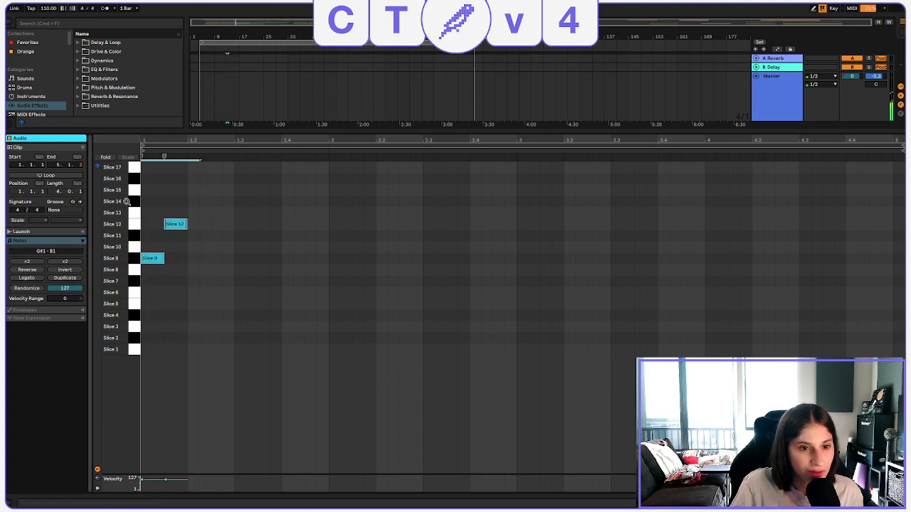
# Play the vocal bus chop clip with its track soloed in the arrangement, and delete the clip.
pyautogui.hotkey('shift', 'Tab')
pyautogui.scroll(3, 795, 137)
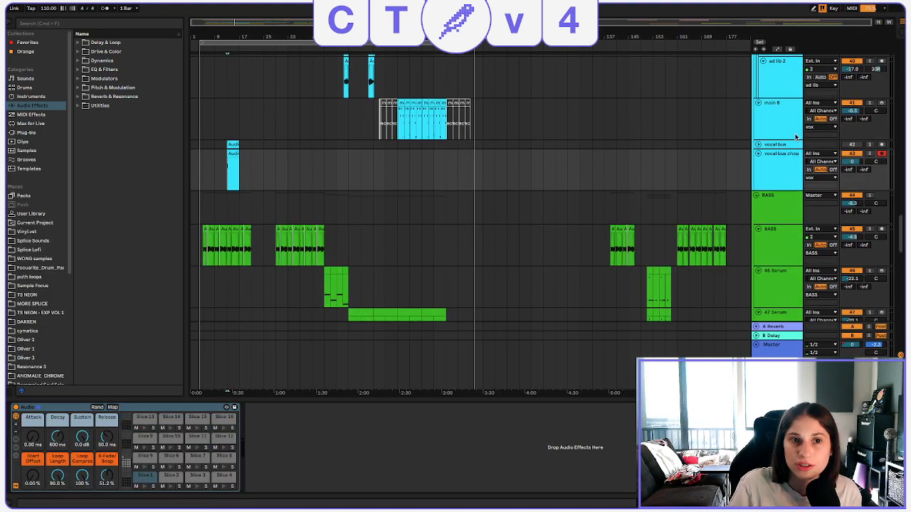
pyautogui.click(870, 155)
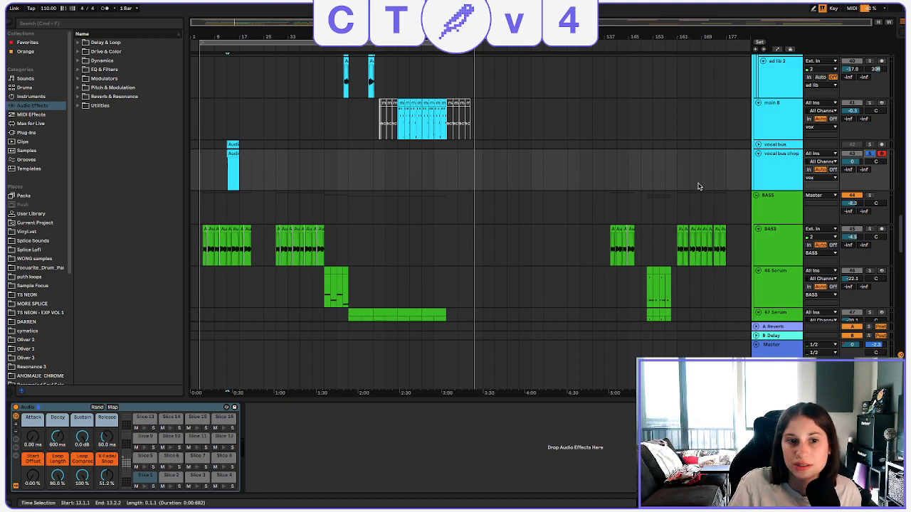
pyautogui.press('space')
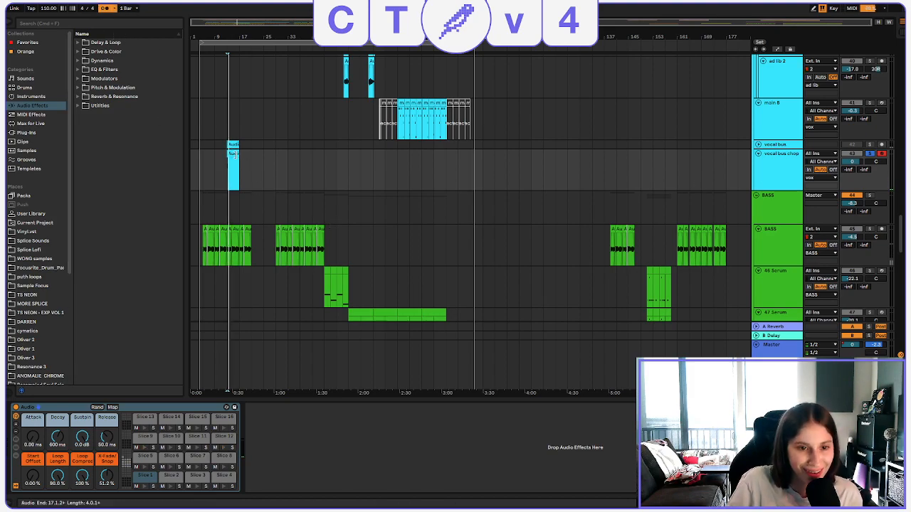
pyautogui.click(232, 168)
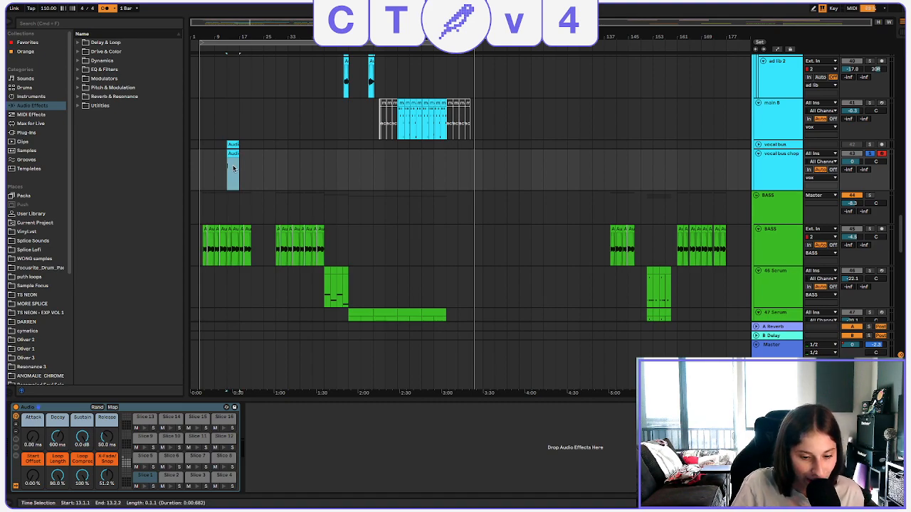
pyautogui.press('Delete')
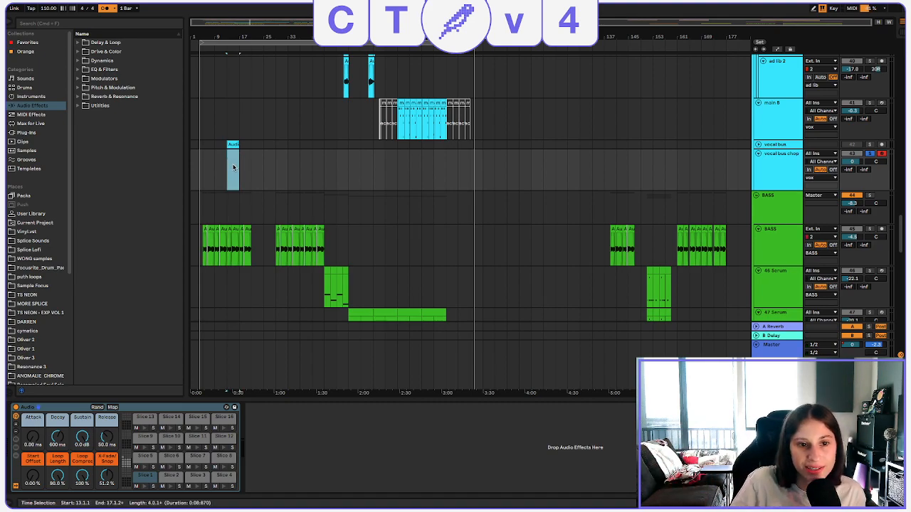
# Open the first active main 8 clip in the note editor and go through its sliced notes one by one, from Slice 24 to Slice 12.
pyautogui.click(441, 99)
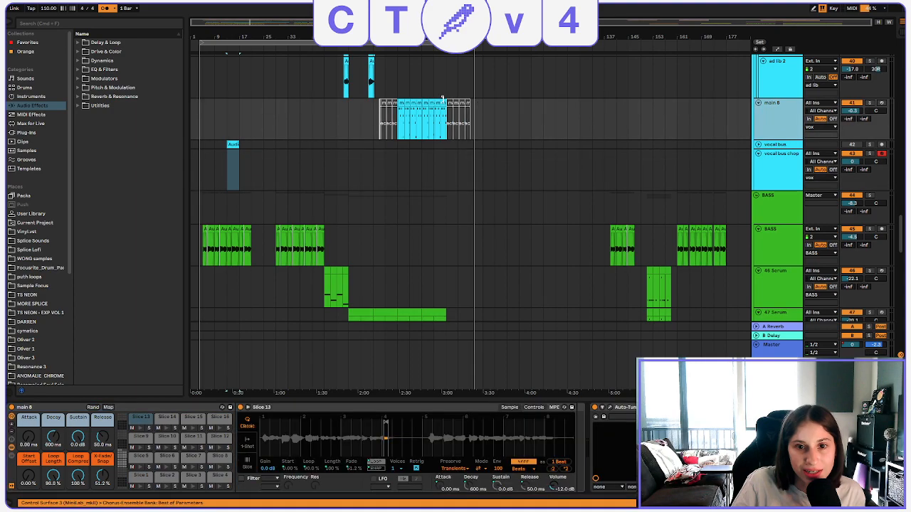
pyautogui.doubleClick(401, 106)
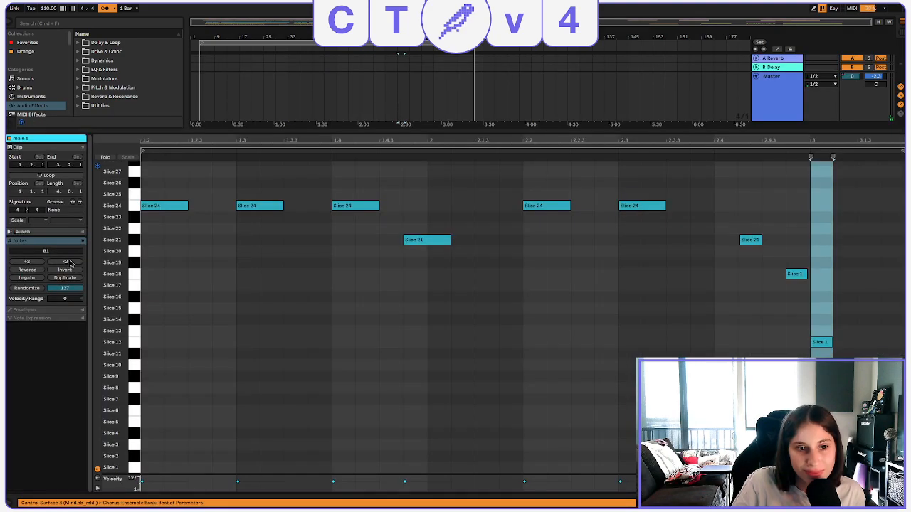
pyautogui.moveTo(162, 243); pyautogui.dragTo(163, 176)
pyautogui.moveTo(252, 244); pyautogui.dragTo(252, 167)
pyautogui.moveTo(346, 163); pyautogui.dragTo(386, 256)
pyautogui.moveTo(416, 322); pyautogui.dragTo(459, 216)
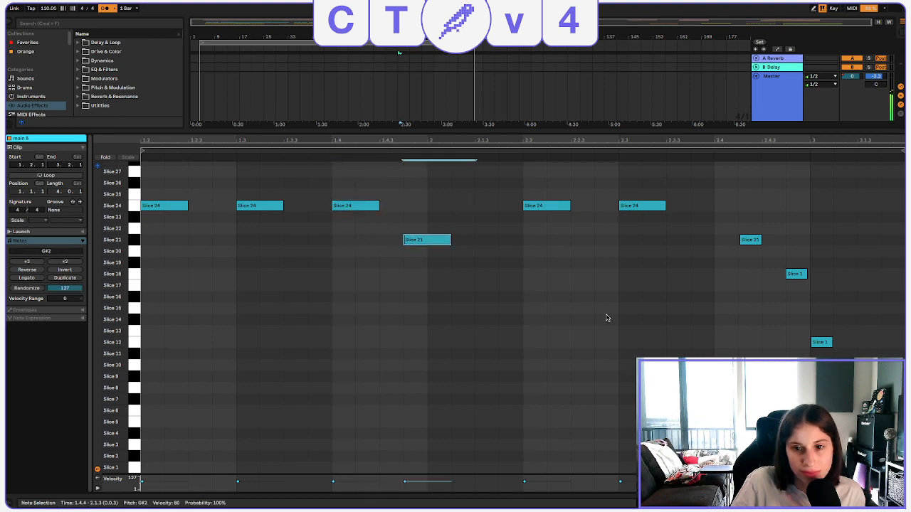
pyautogui.moveTo(552, 233); pyautogui.dragTo(567, 185)
pyautogui.moveTo(645, 256); pyautogui.dragTo(656, 162)
pyautogui.moveTo(759, 254); pyautogui.dragTo(771, 228)
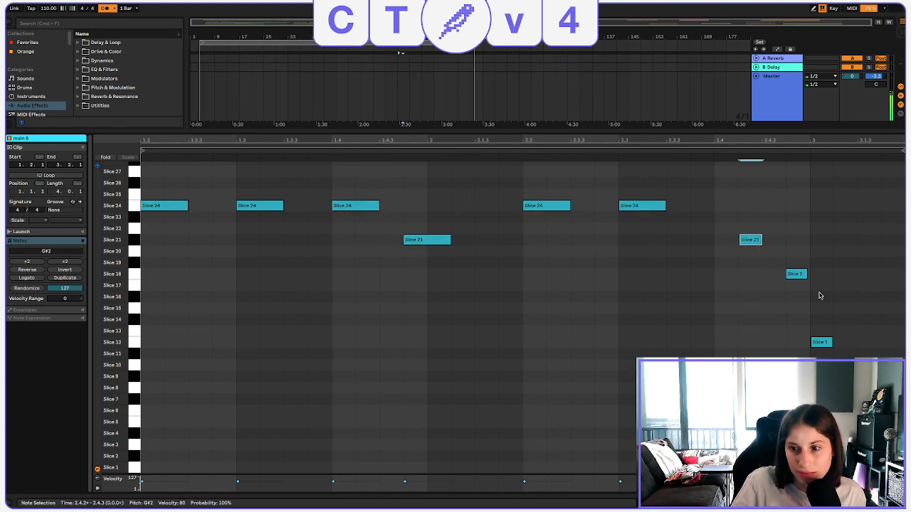
pyautogui.click(814, 291)
pyautogui.click(790, 275)
pyautogui.click(820, 342)
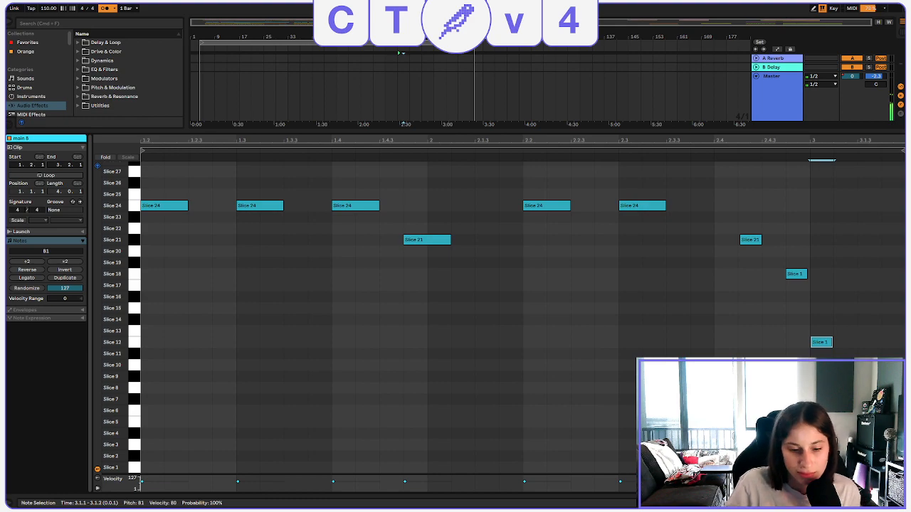
# Close the clip's note editor and turn off the metronome.
pyautogui.hotkey('shift', 'Tab')
pyautogui.scroll(2, 502, 189)
pyautogui.scroll(1, 695, 123)
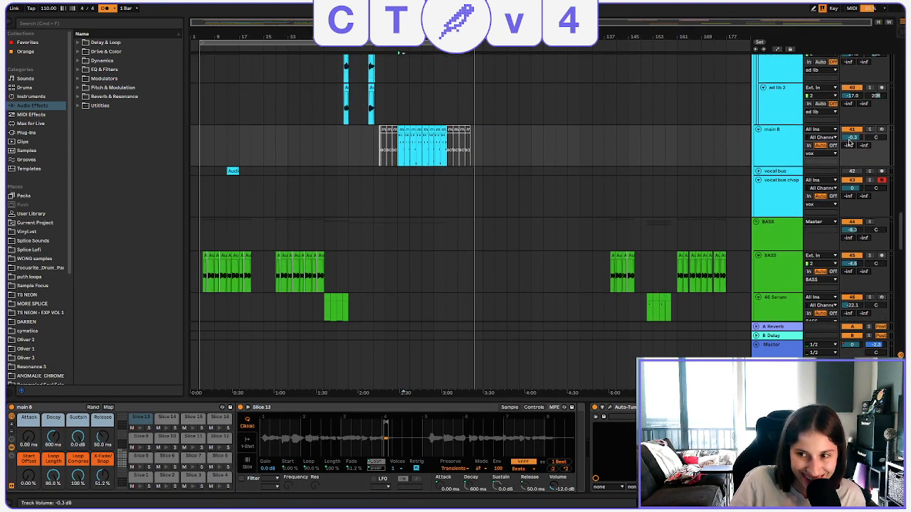
pyautogui.scroll(1, 321, 88)
pyautogui.click(105, 10)
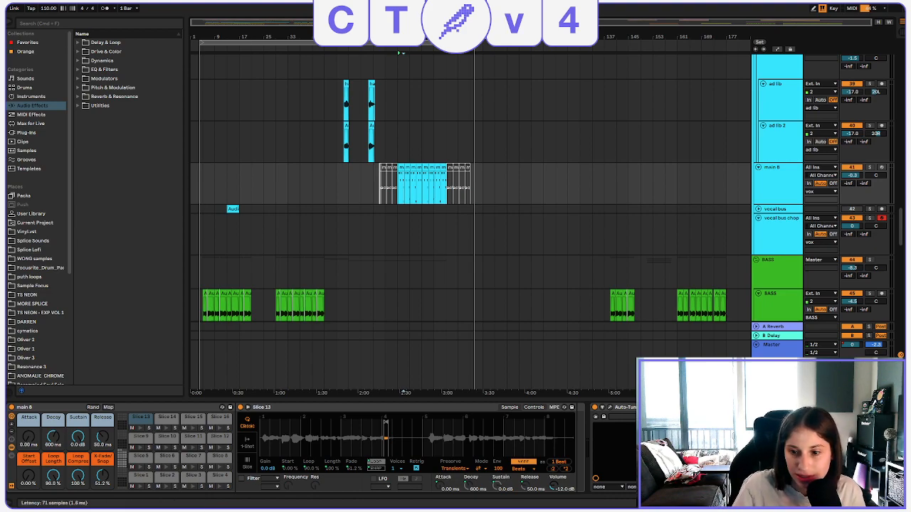
# Show the VocalSynth 2 window of the main 8 track, review its Compuvox and effect settings, and close it.
pyautogui.press('super+alt+p')
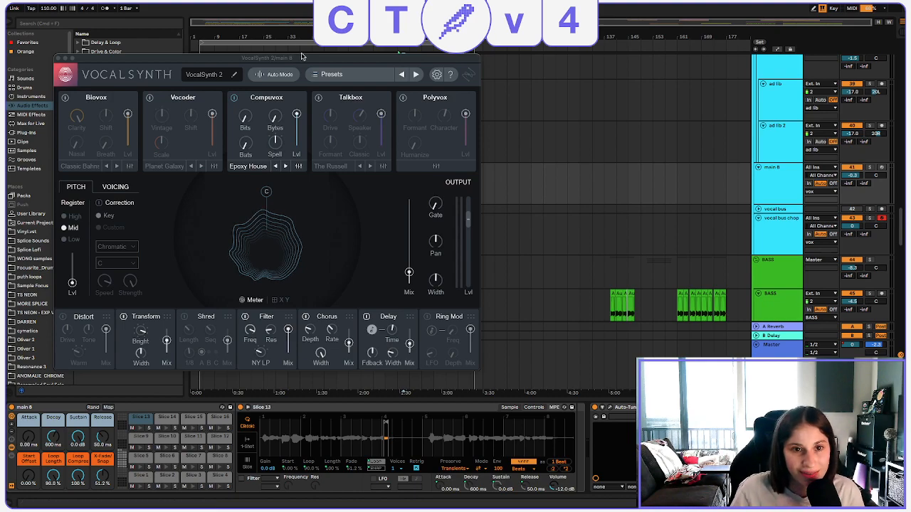
pyautogui.moveTo(301, 63); pyautogui.dragTo(424, 71)
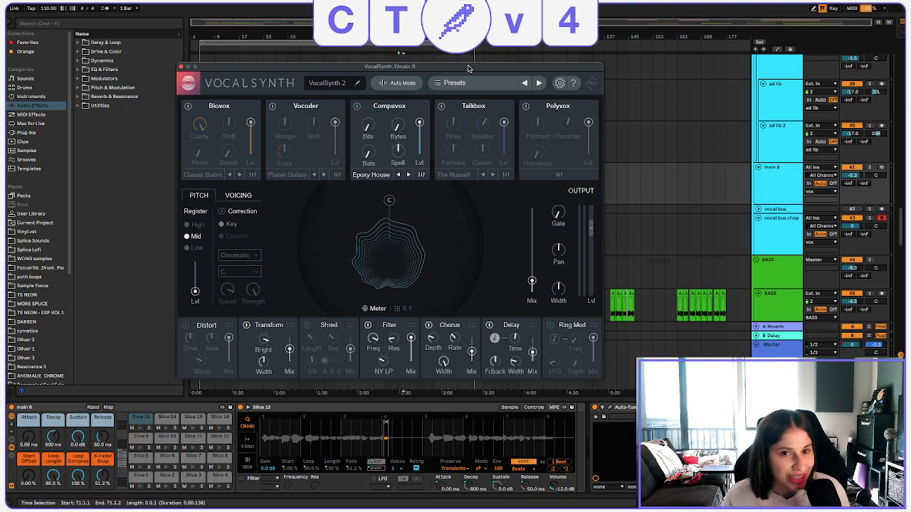
pyautogui.click(181, 66)
# Look through the whole arrangement, from the vocal bus chop track over the bass and drums up to the MAINS group.
pyautogui.click(412, 215)
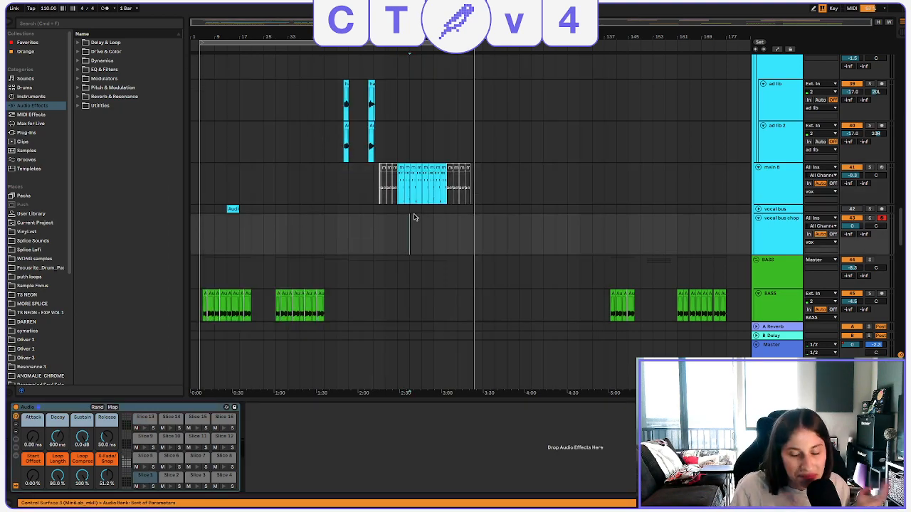
pyautogui.scroll(-1, 562, 215)
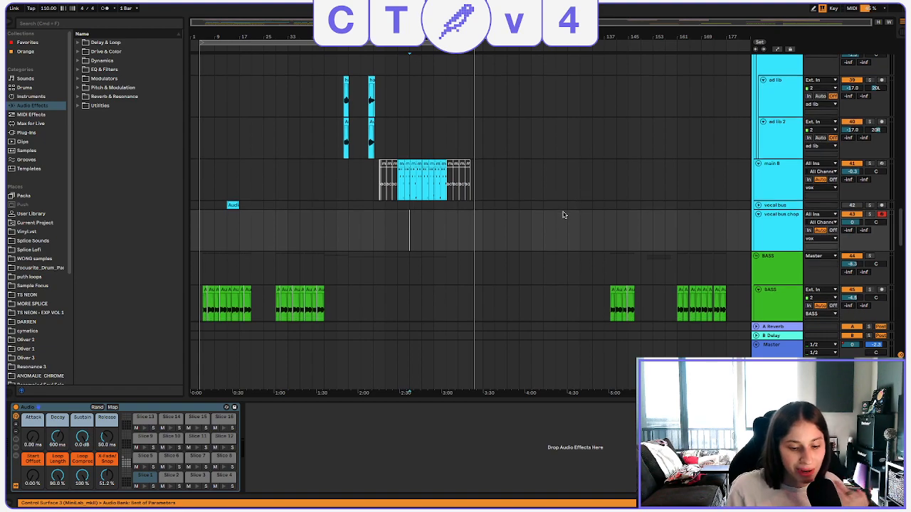
pyautogui.scroll(-10, 562, 215)
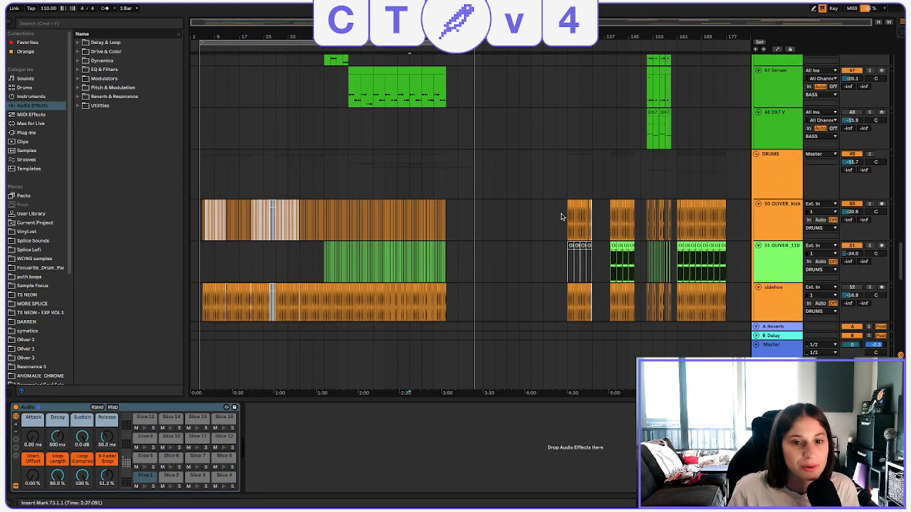
pyautogui.scroll(-5, 410, 193)
pyautogui.scroll(-5, 448, 191)
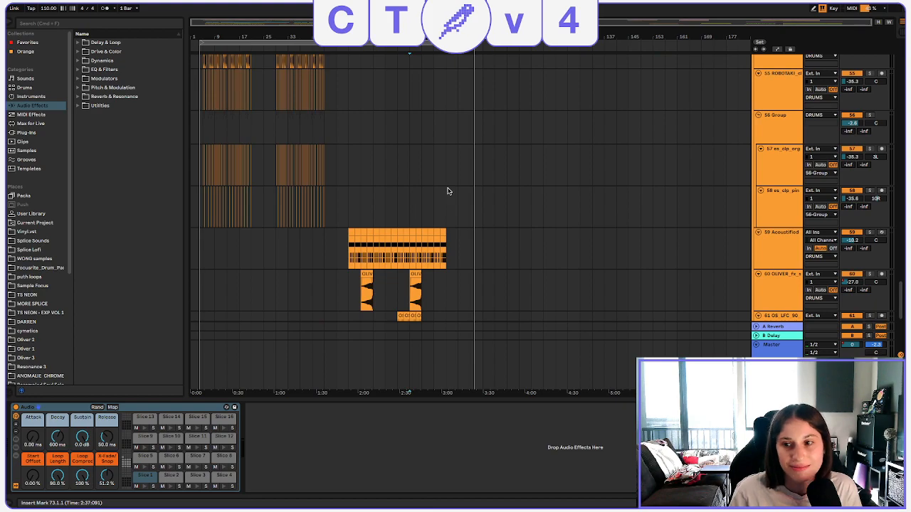
pyautogui.scroll(15, 441, 192)
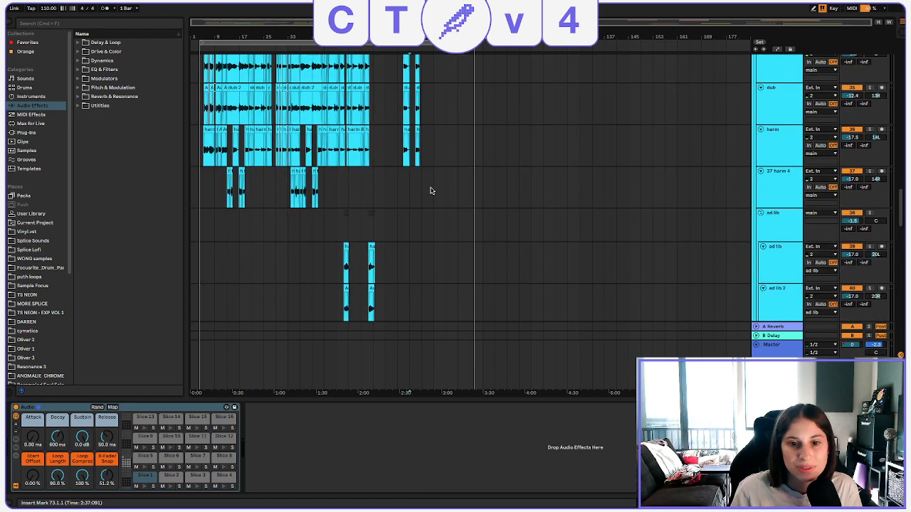
pyautogui.scroll(10, 430, 190)
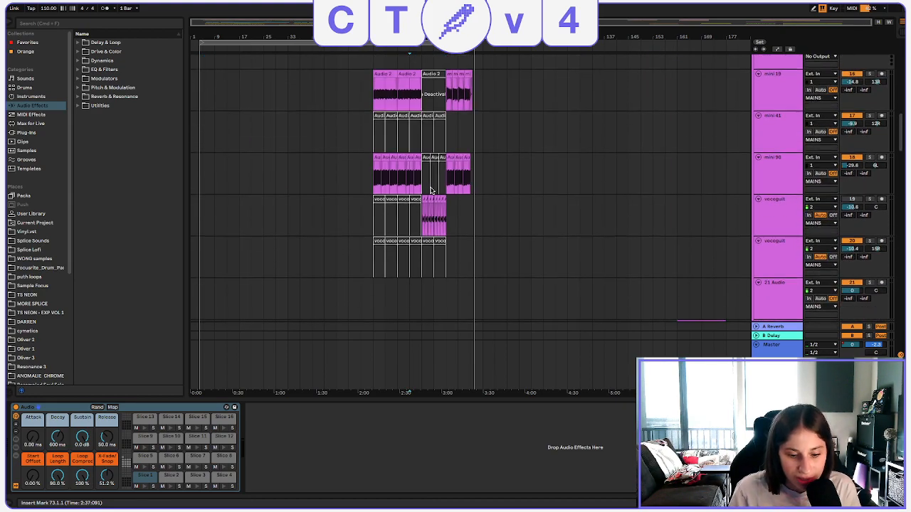
pyautogui.scroll(10, 430, 190)
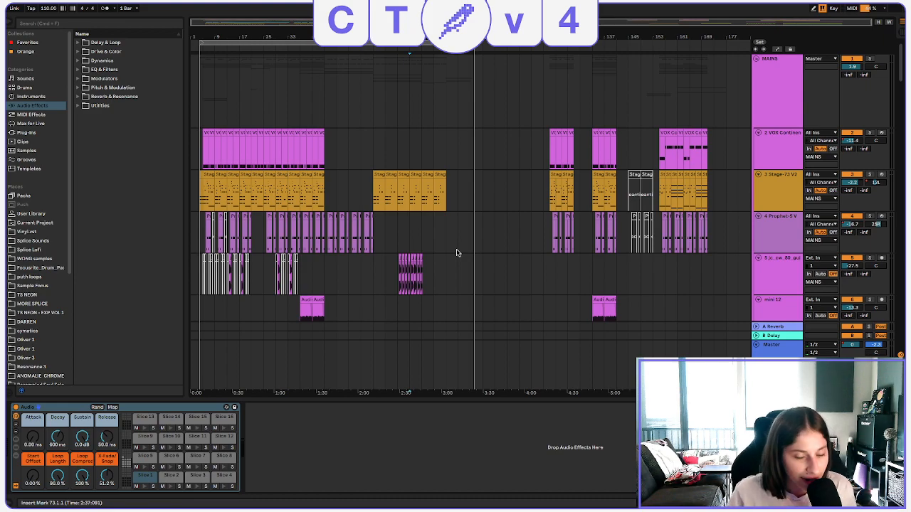
# Open the most recent Live Set from the recent sets list, discarding the changes to "Guided".
pyautogui.click(54, 5)
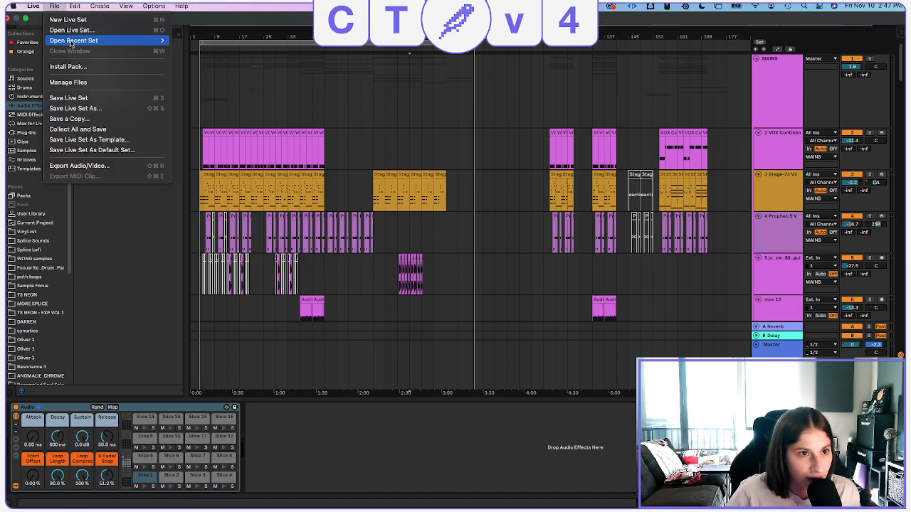
pyautogui.moveTo(71, 40)
pyautogui.click(226, 52)
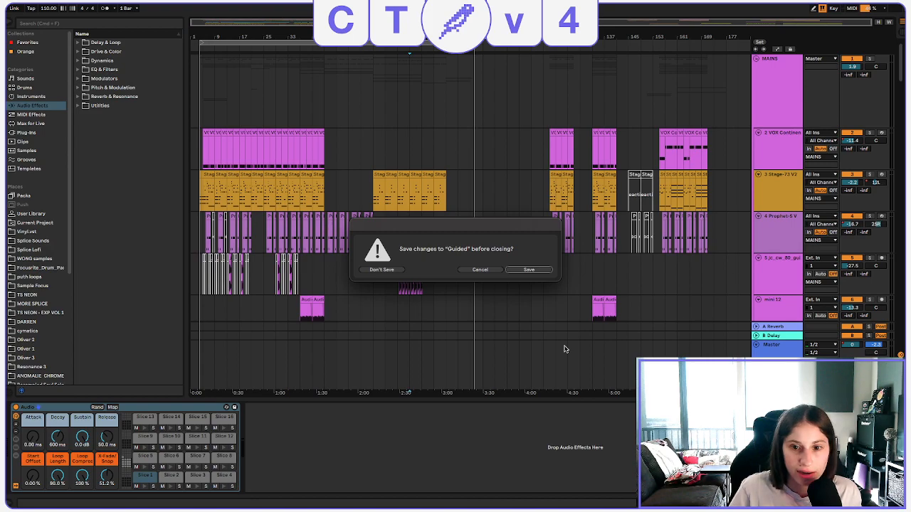
pyautogui.click(384, 270)
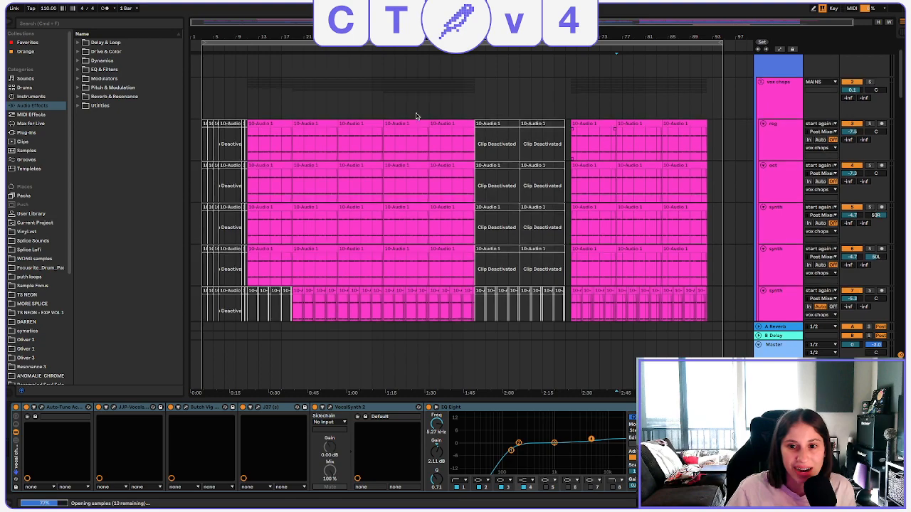
# Play the new set from bar 3 on the vox chops group, and again from bar 11 where the active chops start.
pyautogui.scroll(-5, 615, 147)
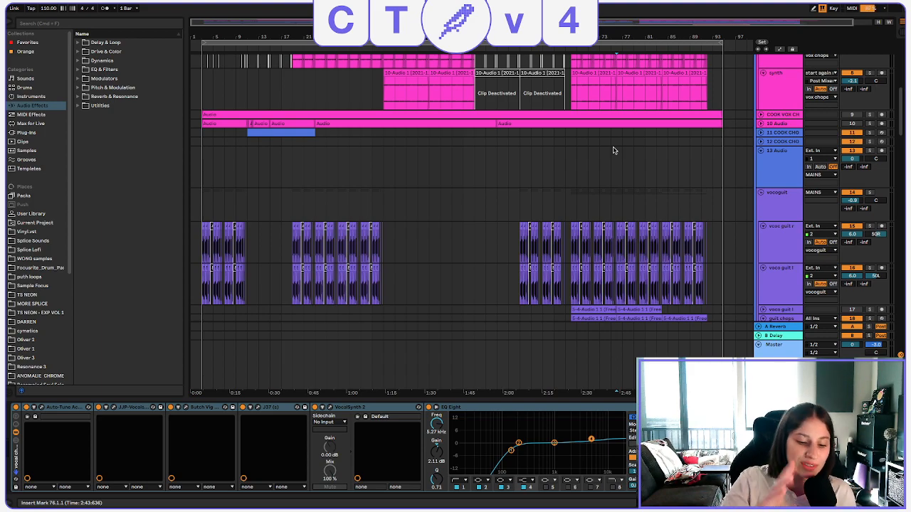
pyautogui.scroll(-1, 351, 109)
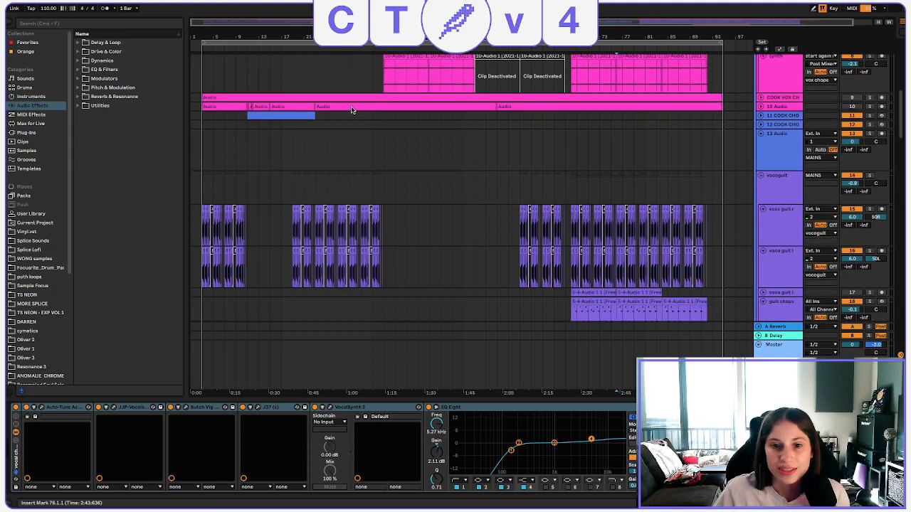
pyautogui.scroll(1, 362, 171)
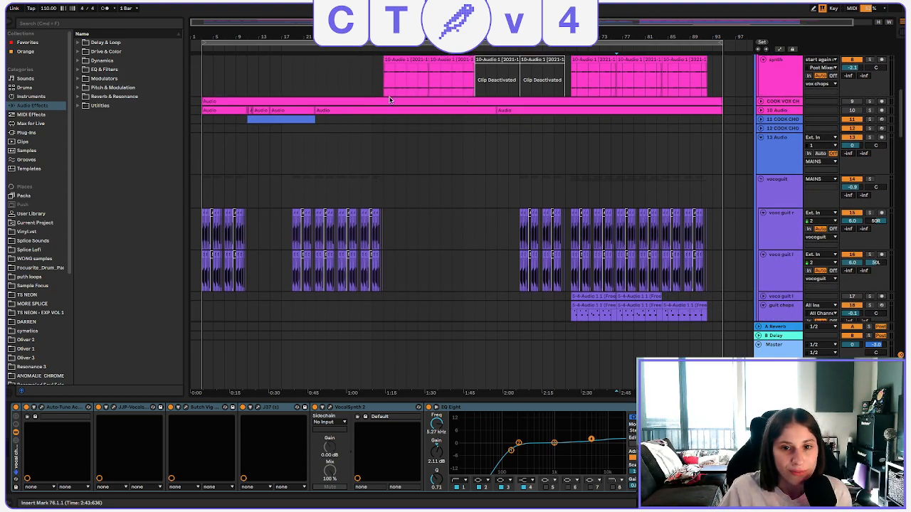
pyautogui.scroll(6, 444, 199)
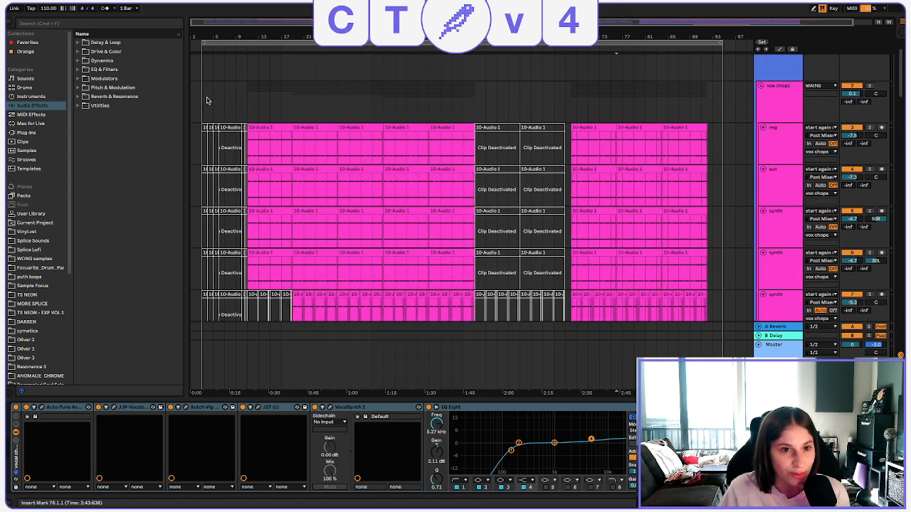
pyautogui.click(353, 84)
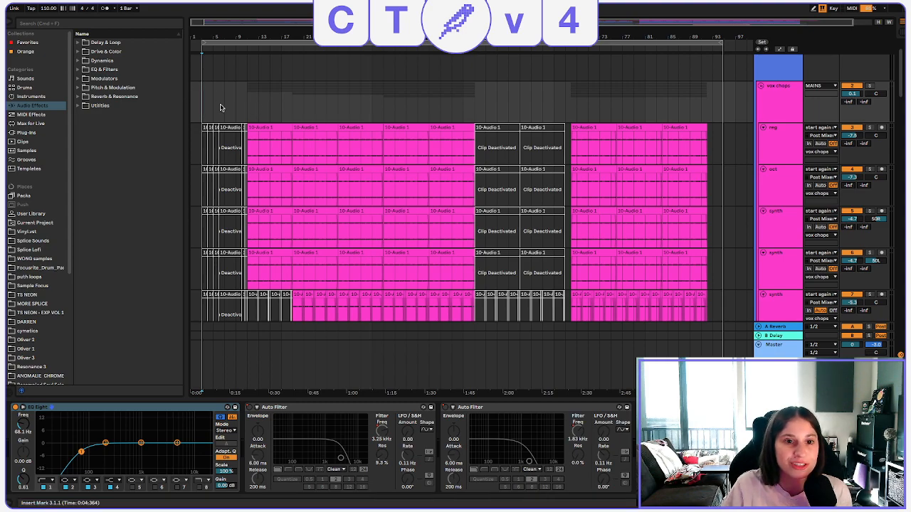
pyautogui.press('space')
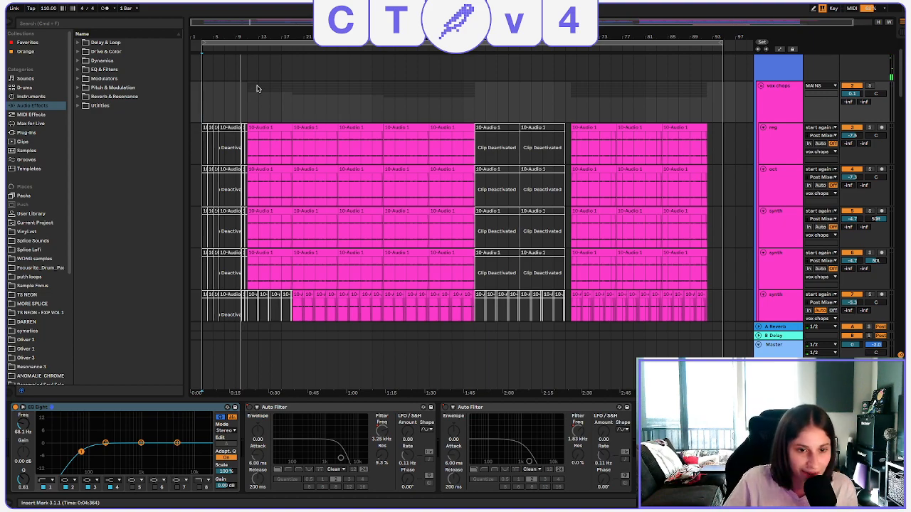
pyautogui.click(247, 108)
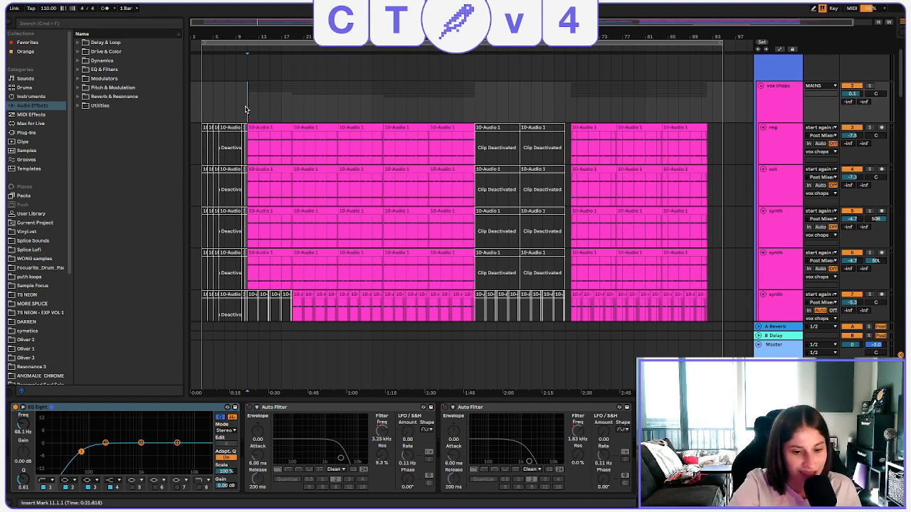
pyautogui.press('space')
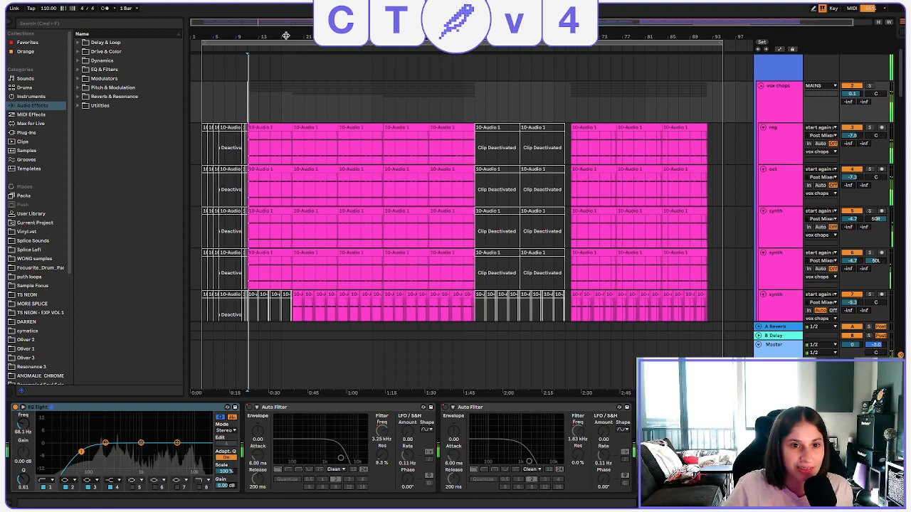
# Review the lower vox chop tracks and place the insert marker at bar 19 on the vocoguit group.
pyautogui.scroll(-1, 602, 165)
pyautogui.scroll(-1, 601, 165)
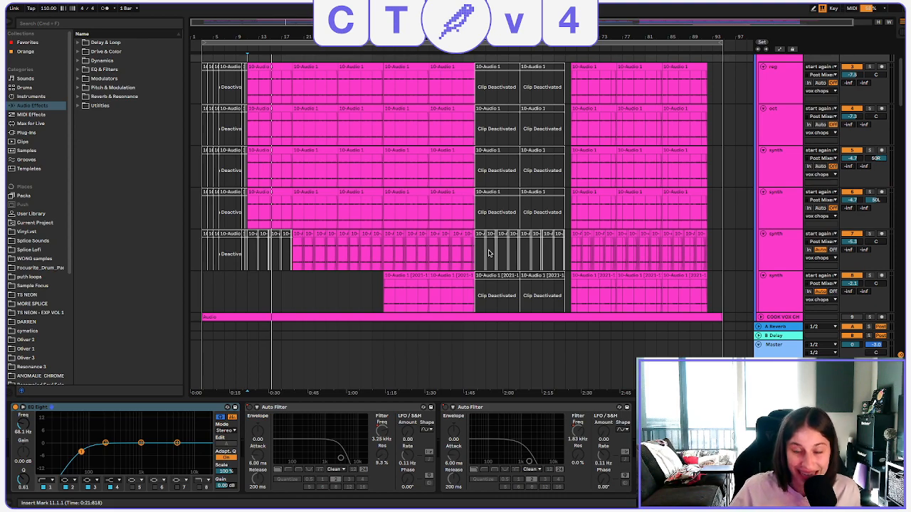
pyautogui.scroll(-3, 415, 167)
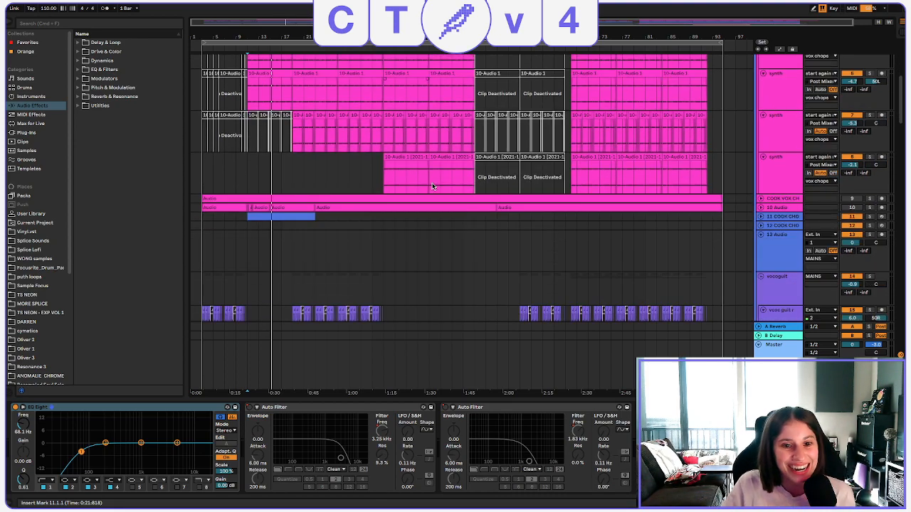
pyautogui.scroll(-2, 432, 186)
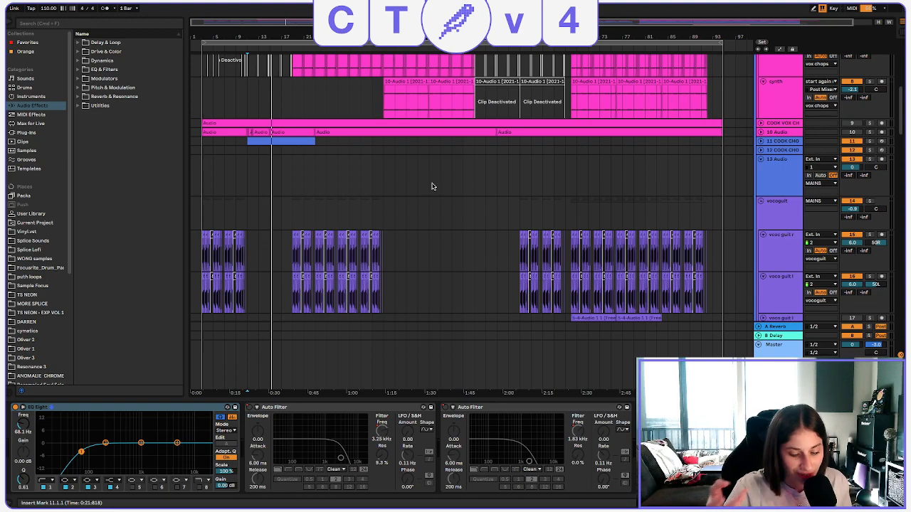
pyautogui.click(291, 219)
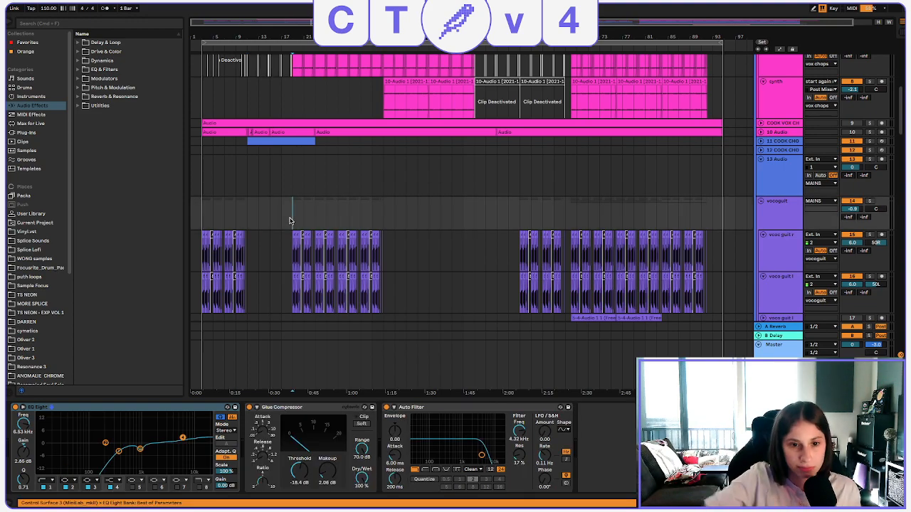
# Look through the rest of the arrangement, from the guitar chops over synths, bass and drums to the vocals, and return to the vox chops group.
pyautogui.scroll(-6, 292, 213)
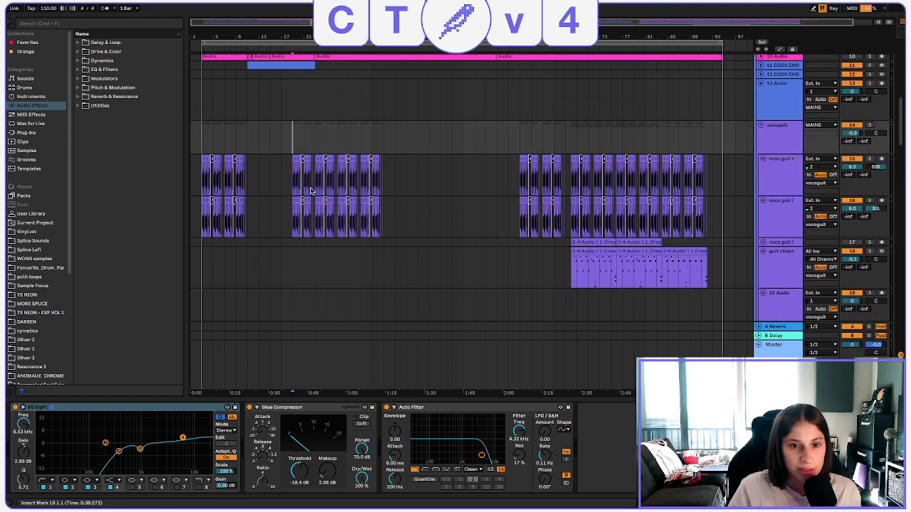
pyautogui.scroll(-4, 348, 207)
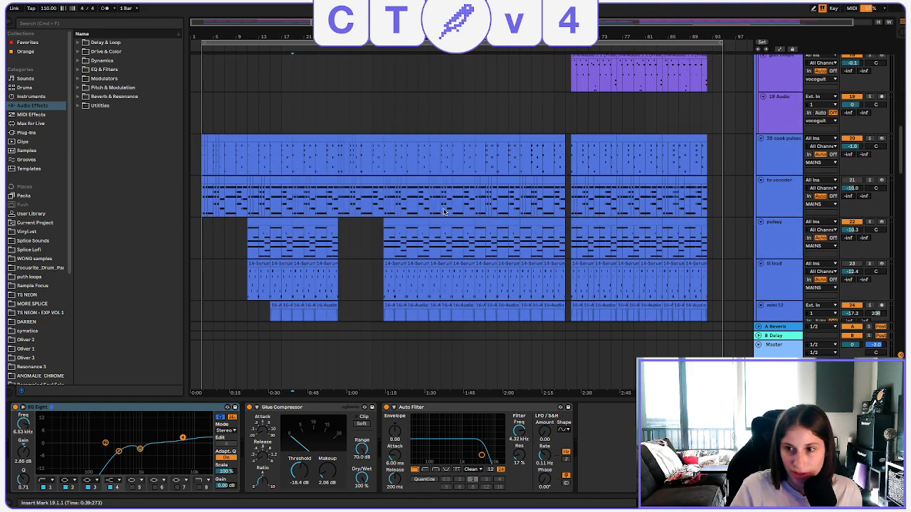
pyautogui.scroll(-2, 455, 217)
pyautogui.scroll(-10, 480, 222)
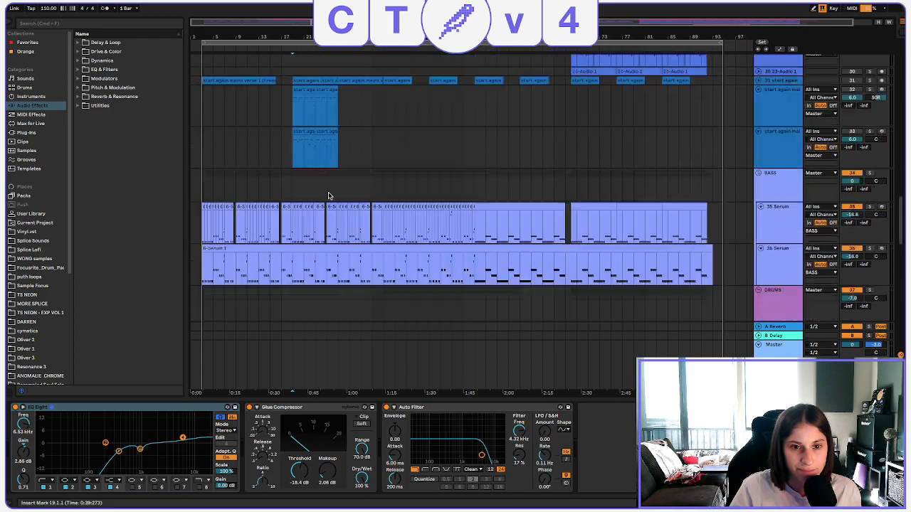
pyautogui.scroll(-10, 333, 199)
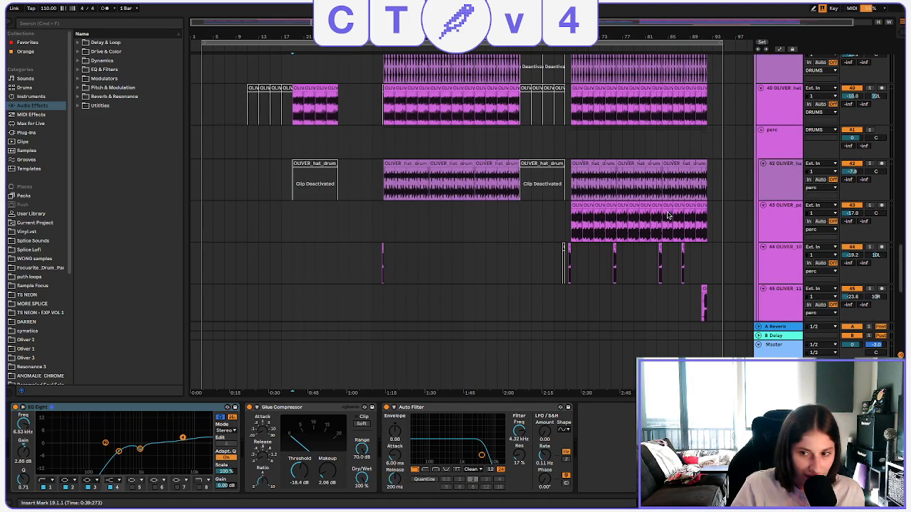
pyautogui.scroll(5, 756, 222)
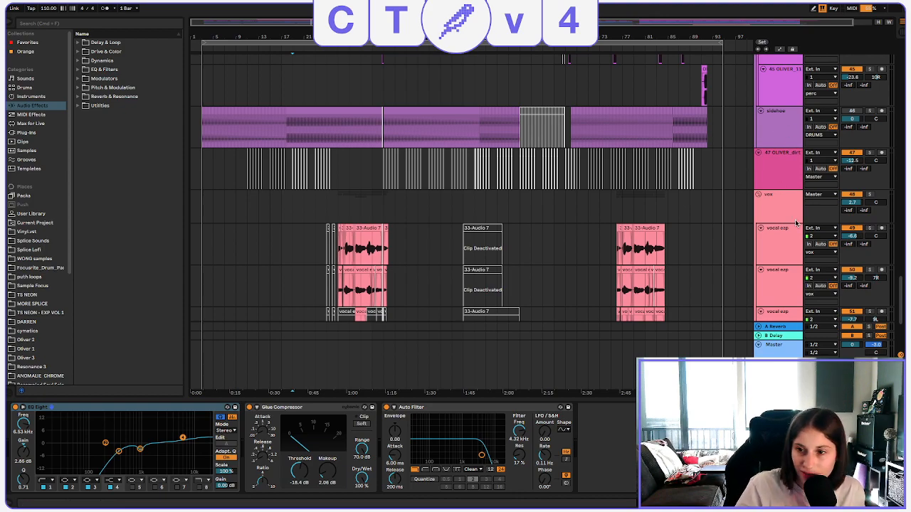
pyautogui.scroll(-3, 797, 223)
pyautogui.scroll(-2, 797, 223)
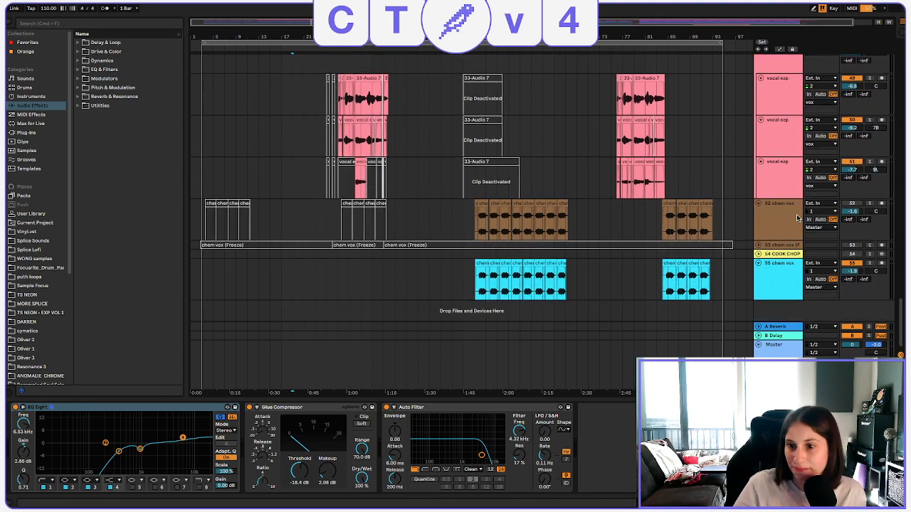
pyautogui.scroll(4, 348, 140)
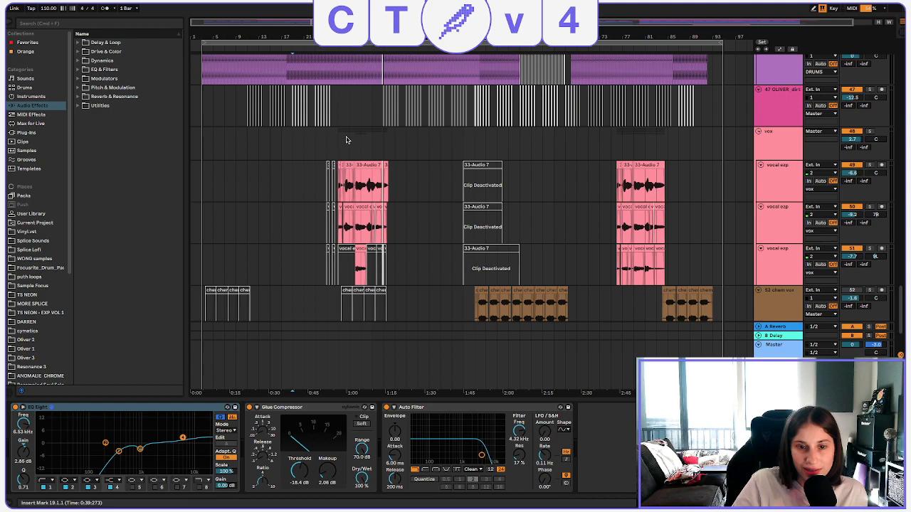
pyautogui.scroll(3, 354, 153)
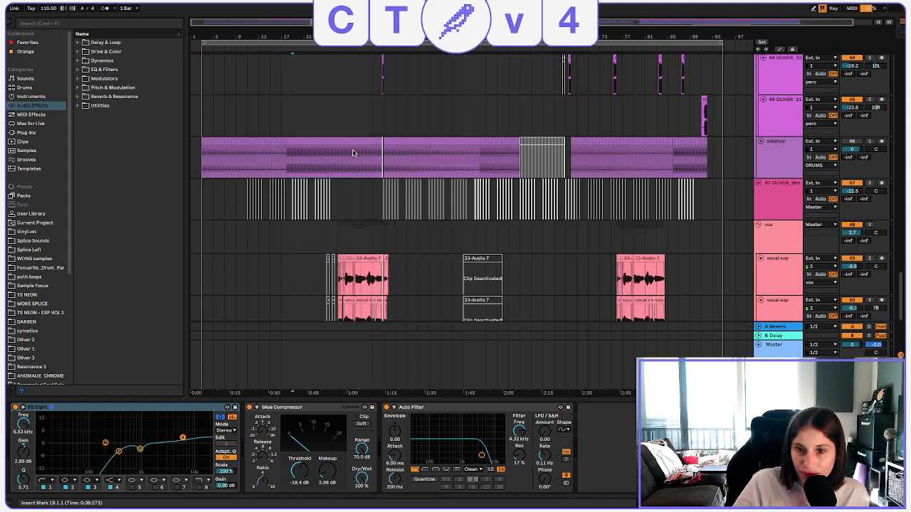
pyautogui.scroll(10, 352, 152)
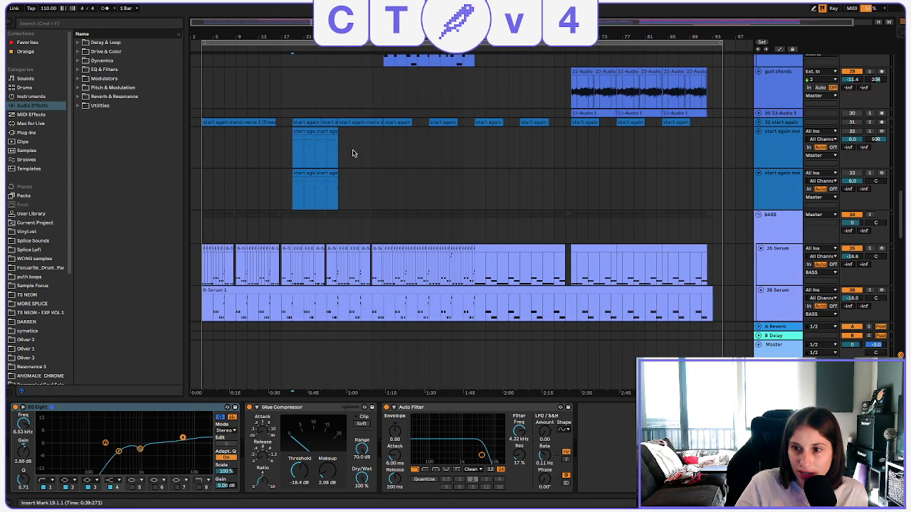
pyautogui.scroll(15, 352, 152)
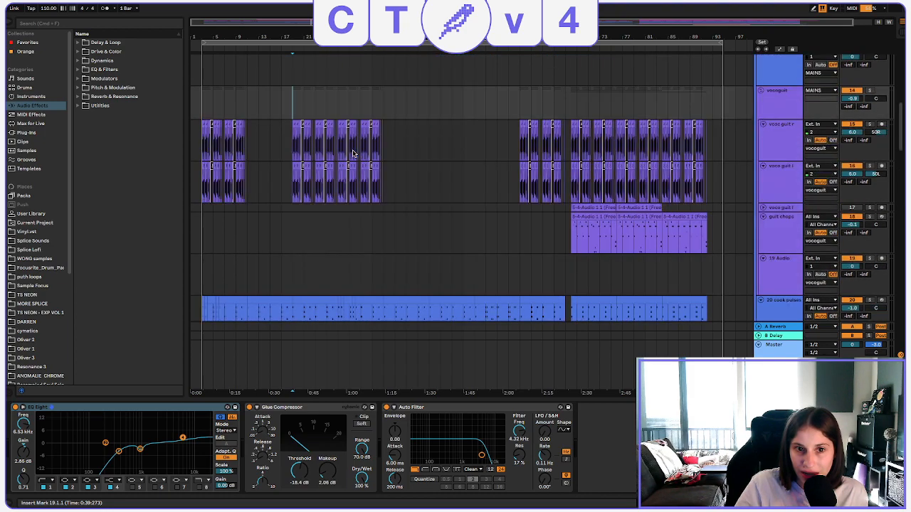
pyautogui.scroll(10, 352, 152)
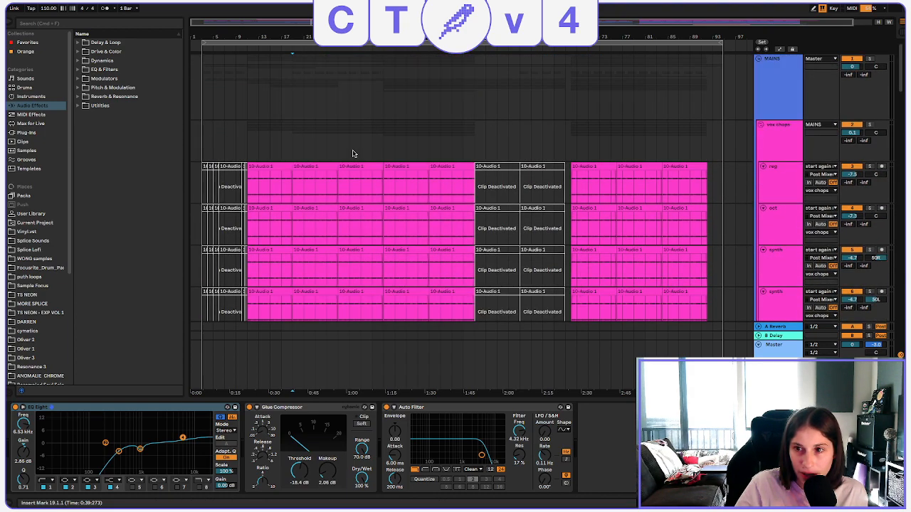
# Solo the vox chops group and play it from bar 11.
pyautogui.click(784, 138)
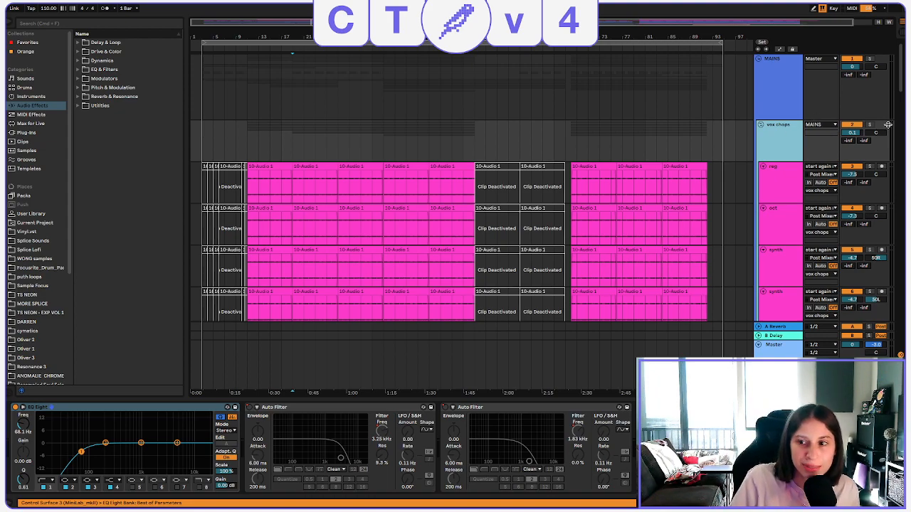
pyautogui.click(868, 125)
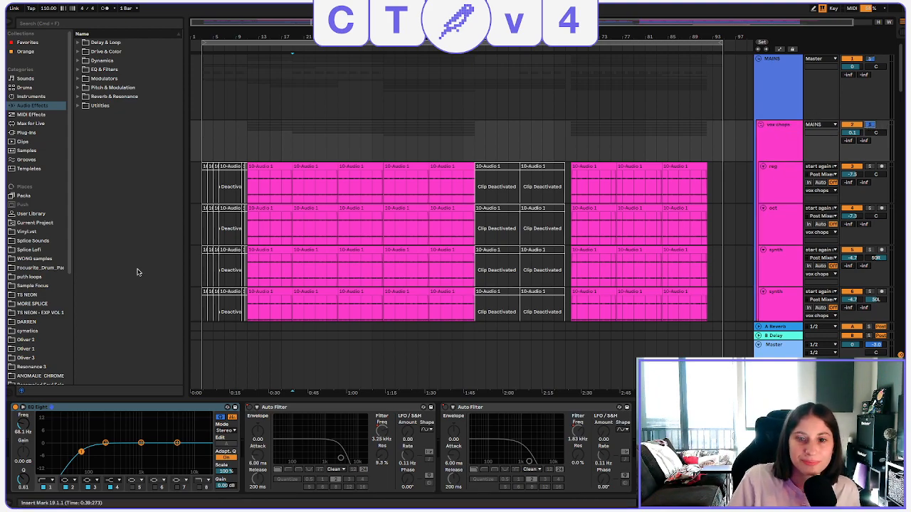
pyautogui.click(248, 137)
pyautogui.press('space')
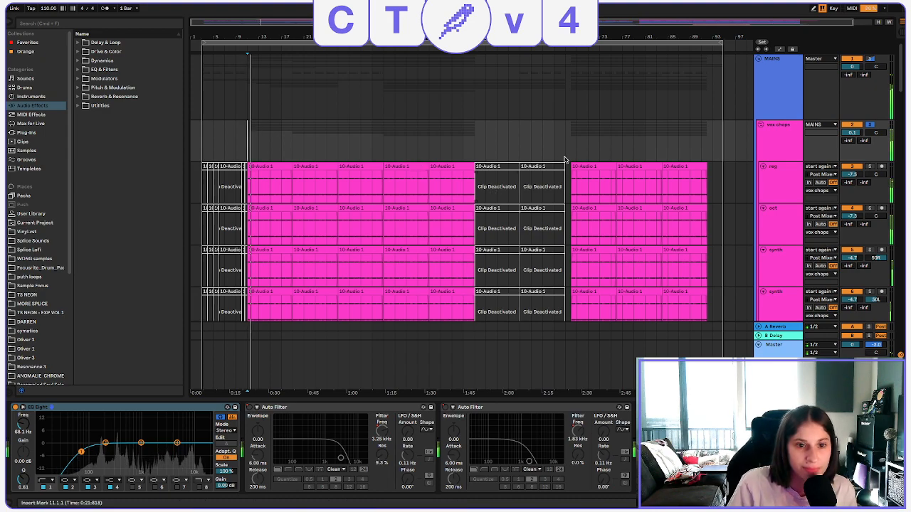
# Solo the reg track in the vox chops group and play it from bar 11.
pyautogui.scroll(-3, 564, 160)
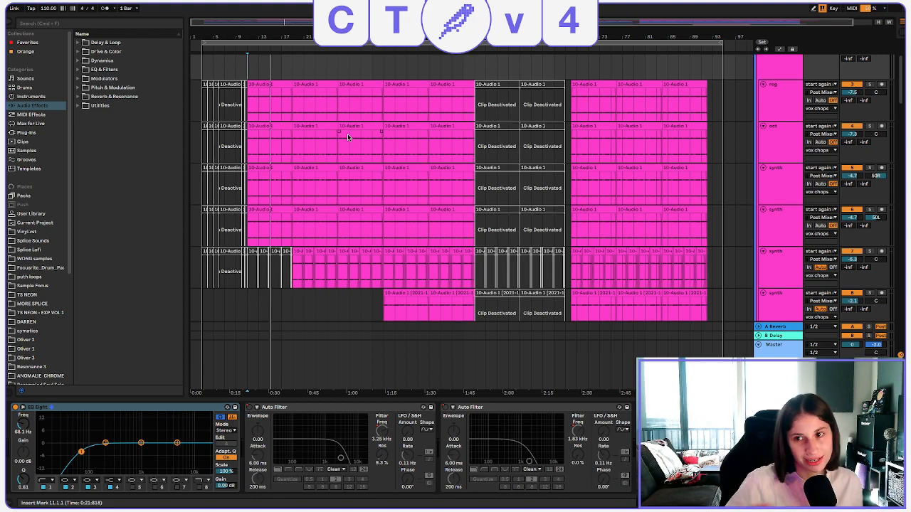
pyautogui.scroll(2, 767, 143)
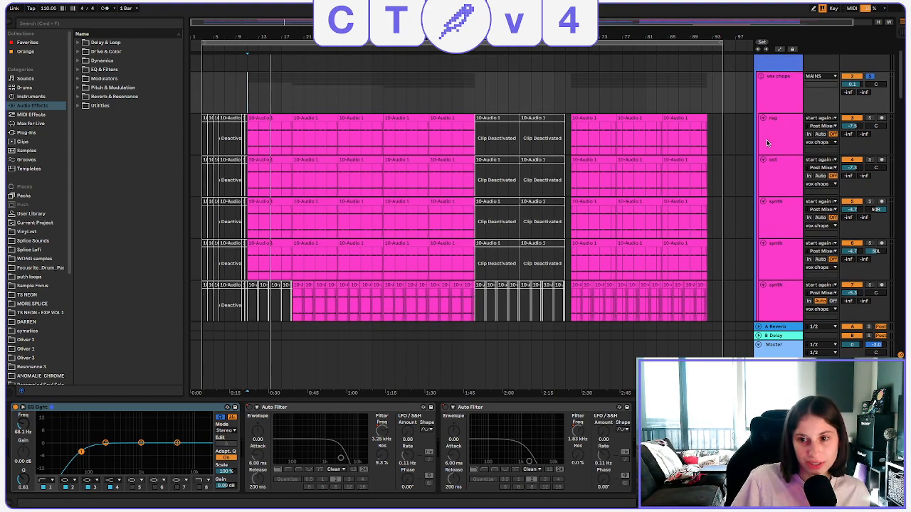
pyautogui.scroll(-5, 767, 143)
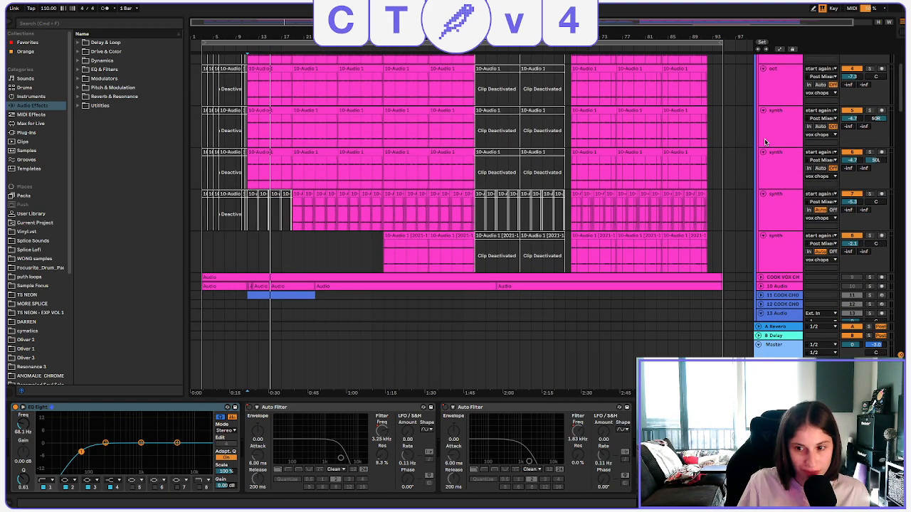
pyautogui.scroll(7, 764, 143)
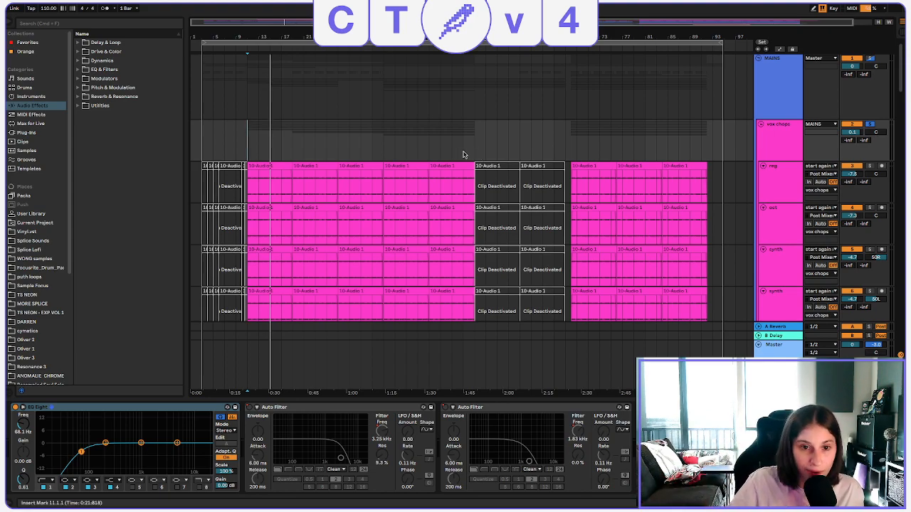
pyautogui.click(246, 200)
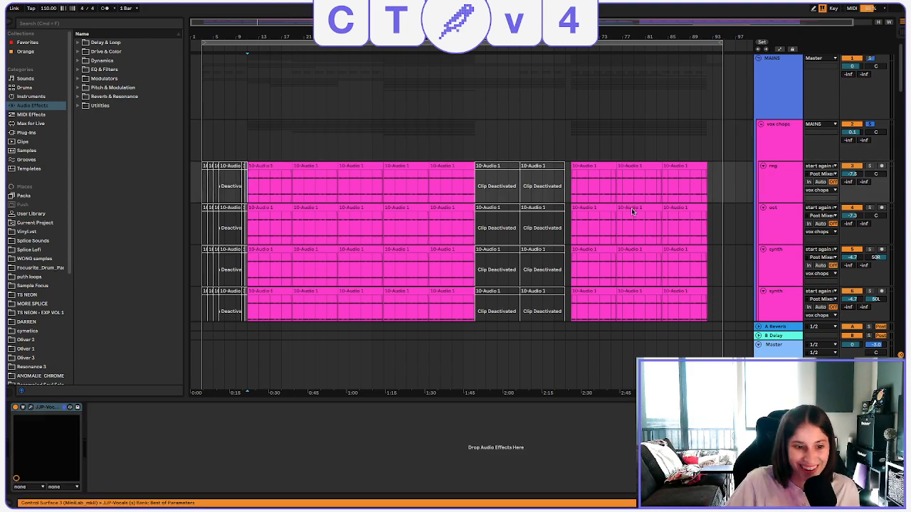
pyautogui.click(792, 173)
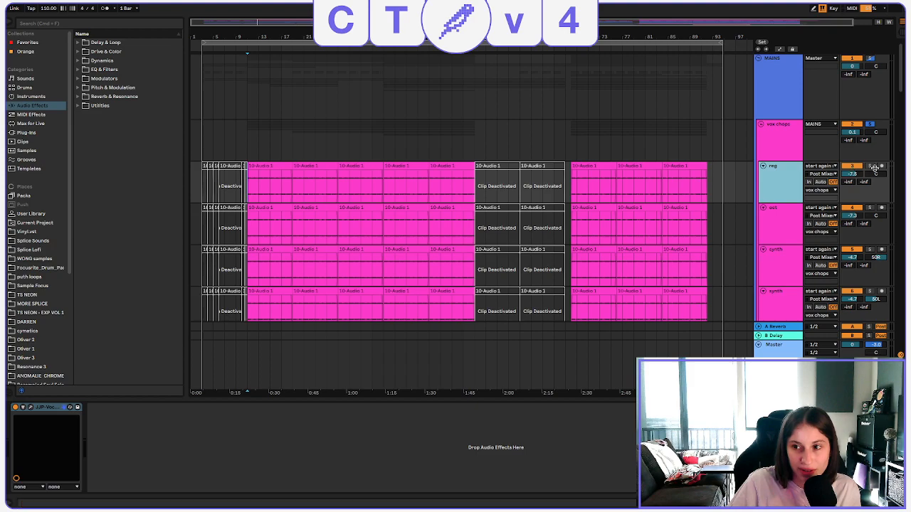
pyautogui.click(871, 166)
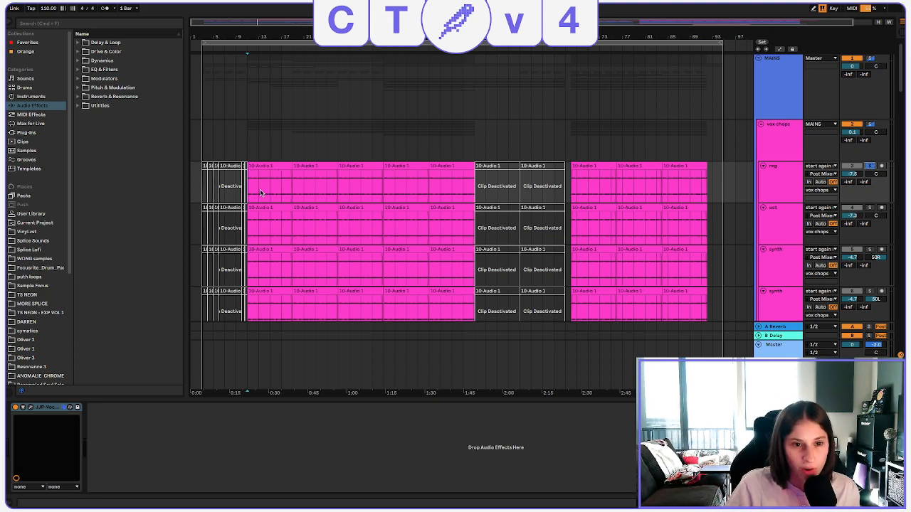
pyautogui.press('space')
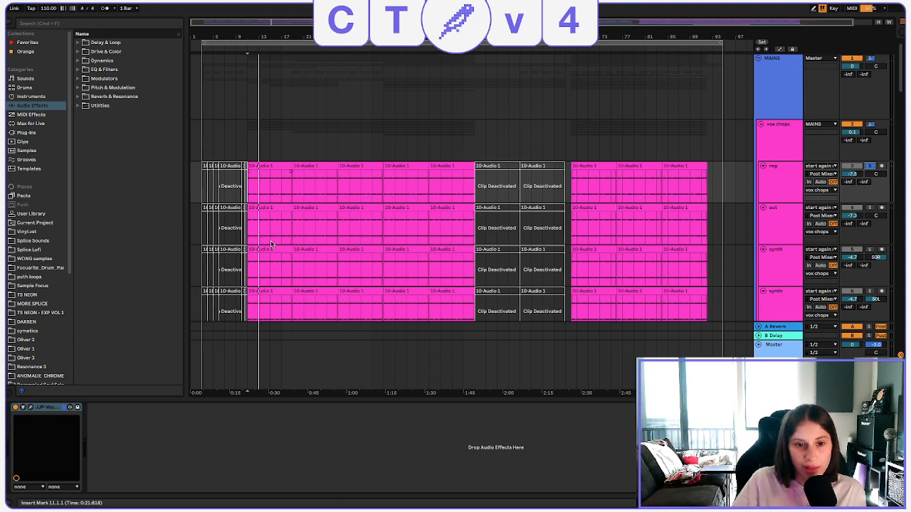
# Inspect the clip settings of the oct track's clip at bar 11 and return to the arrangement.
pyautogui.click(275, 208)
pyautogui.doubleClick(275, 208)
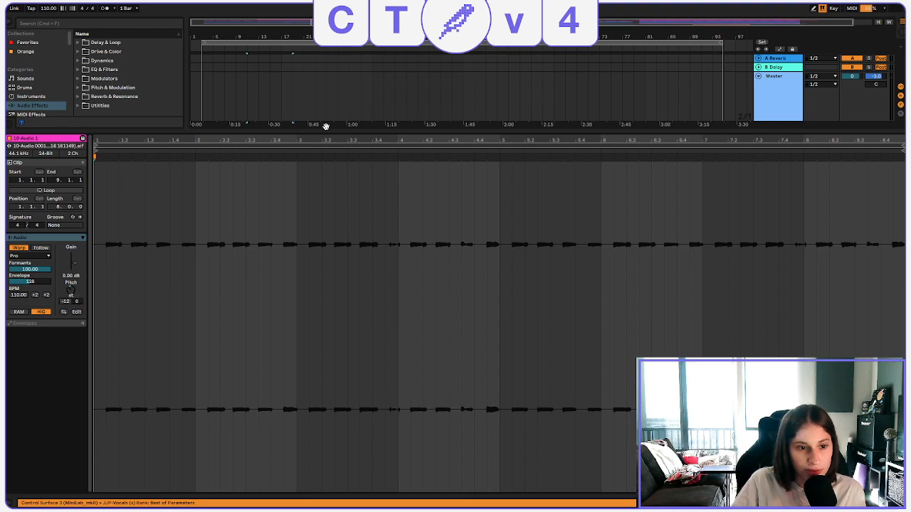
pyautogui.press('alt+super+l')
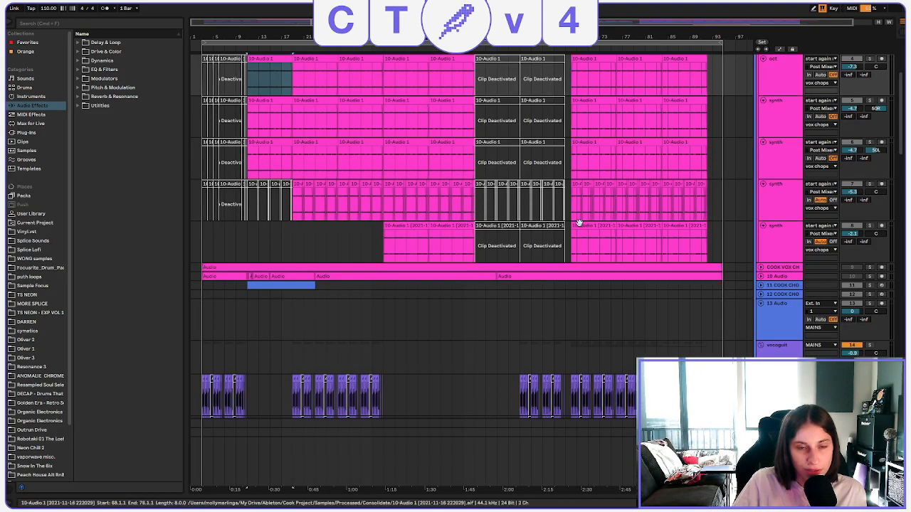
# Solo the oct track, play it from bar 11, and turn its solo off.
pyautogui.scroll(3, 562, 246)
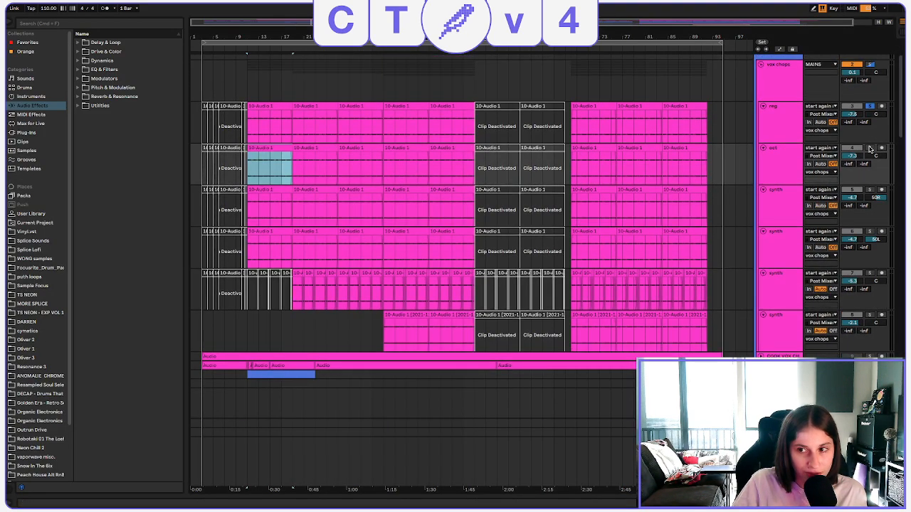
pyautogui.click(869, 148)
pyautogui.press('space')
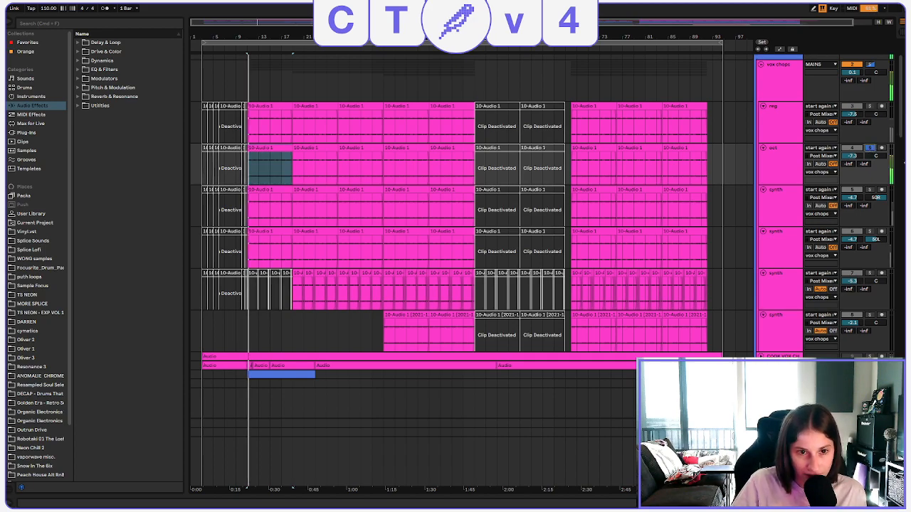
pyautogui.click(870, 148)
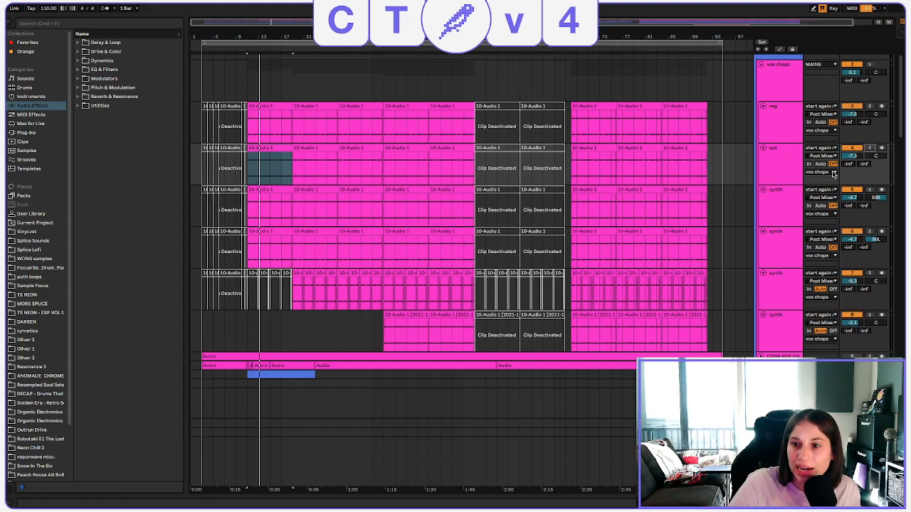
# Solo the synth track panned 50R, inspect its clip settings at bar 11, and play it in the arrangement.
pyautogui.click(869, 189)
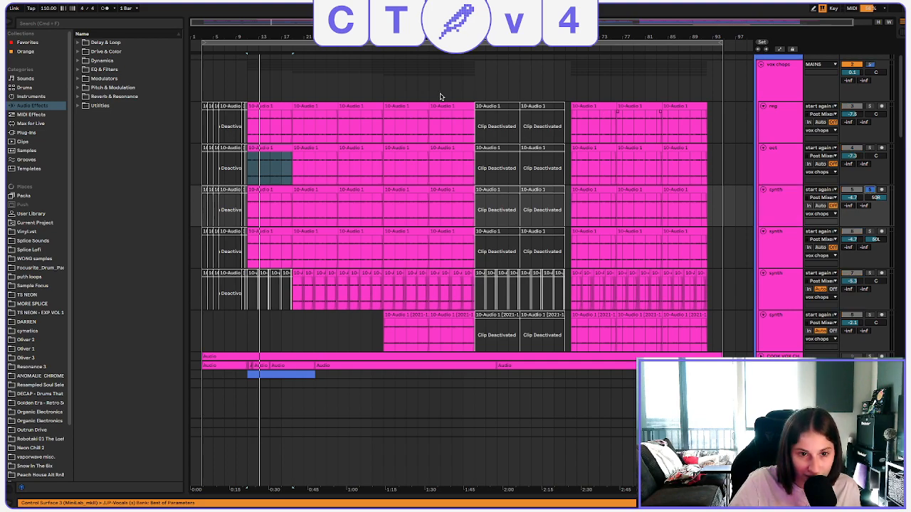
pyautogui.click(279, 213)
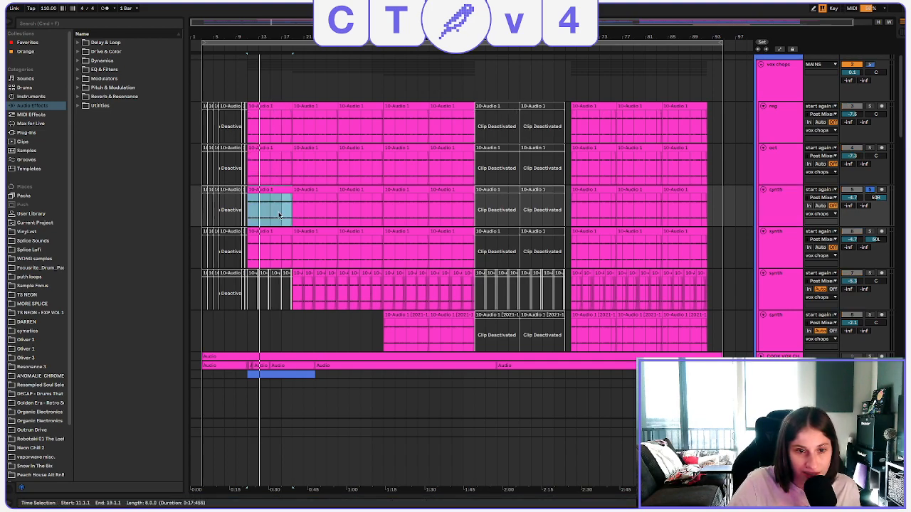
pyautogui.doubleClick(281, 194)
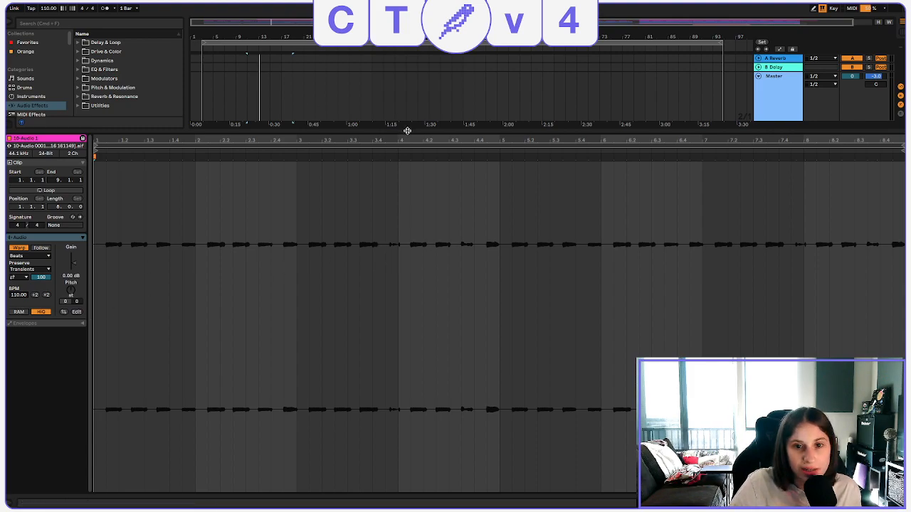
pyautogui.press('super+alt+l')
pyautogui.scroll(3, 808, 112)
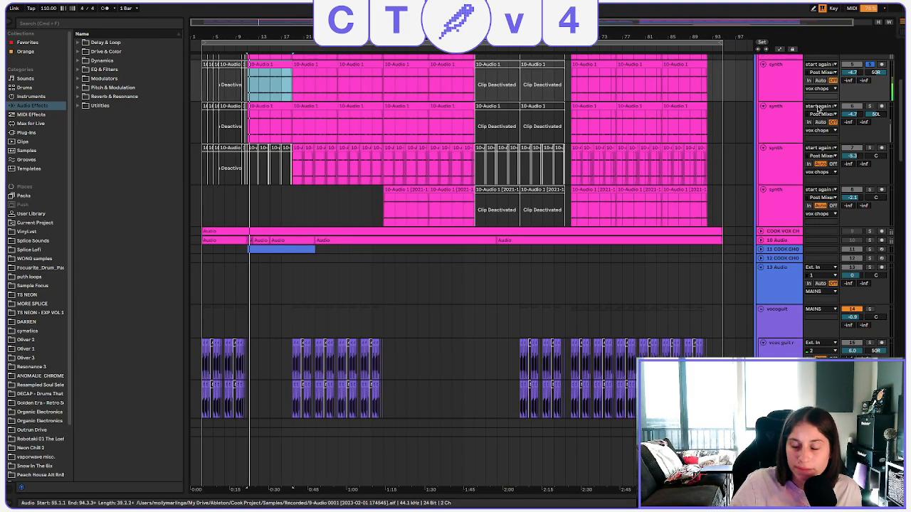
pyautogui.scroll(3, 808, 112)
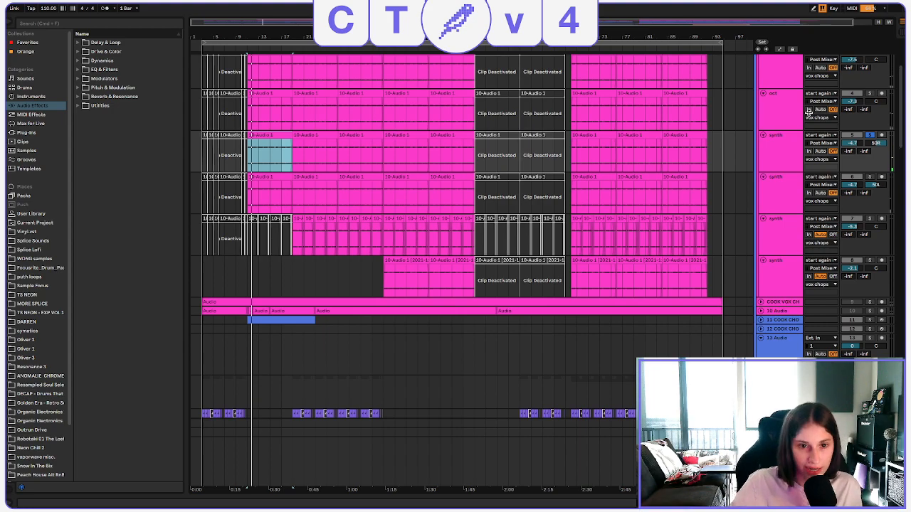
pyautogui.scroll(2, 773, 168)
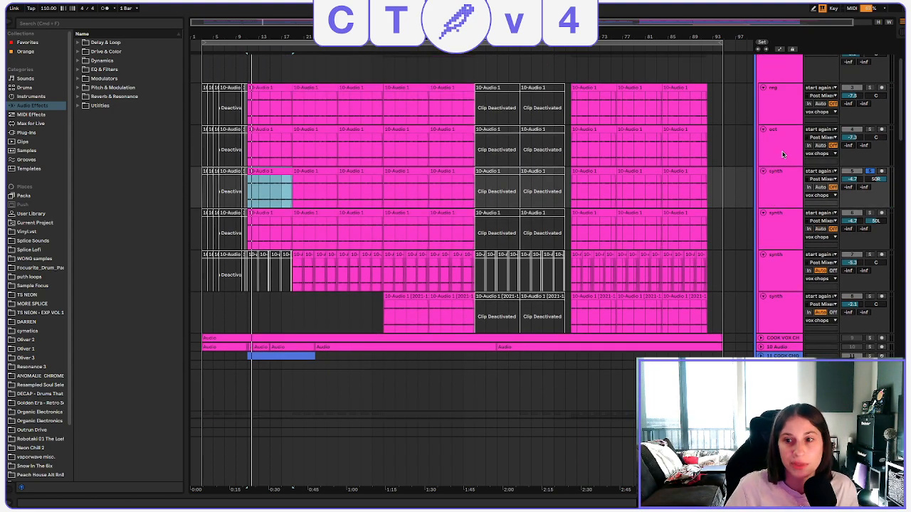
# Solo the reg track again and play it from bar 11 for comparison with the synth layer.
pyautogui.click(782, 154)
pyautogui.click(779, 103)
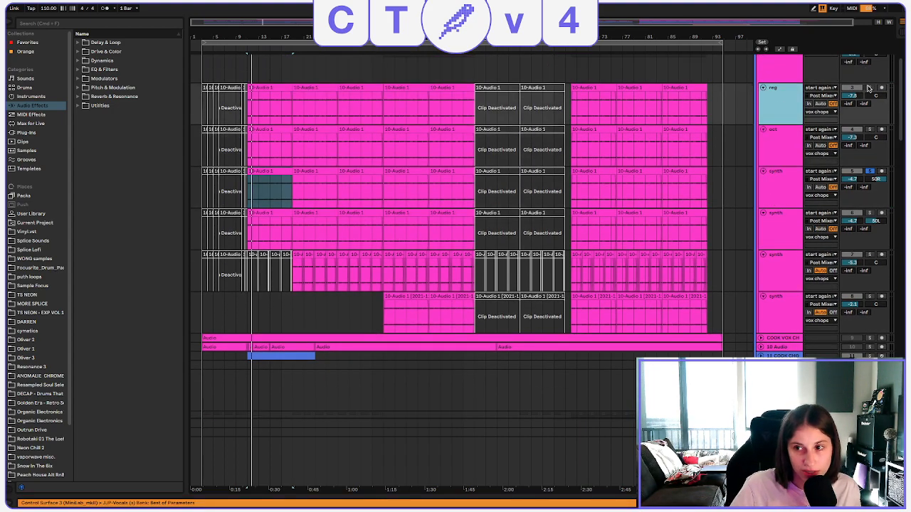
pyautogui.click(869, 87)
pyautogui.press('space')
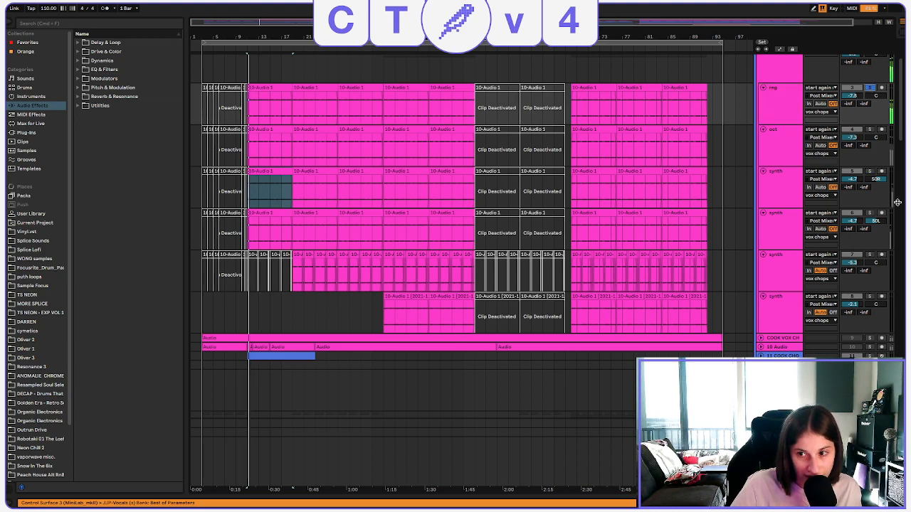
# Compare the two panned synth layers by soloing the 50R track and the 50L track in turn.
pyautogui.click(869, 172)
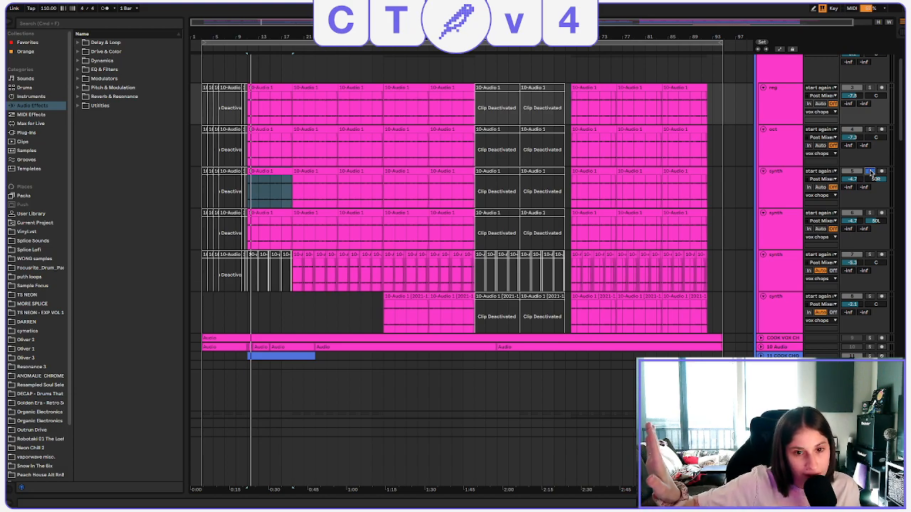
pyautogui.click(769, 225)
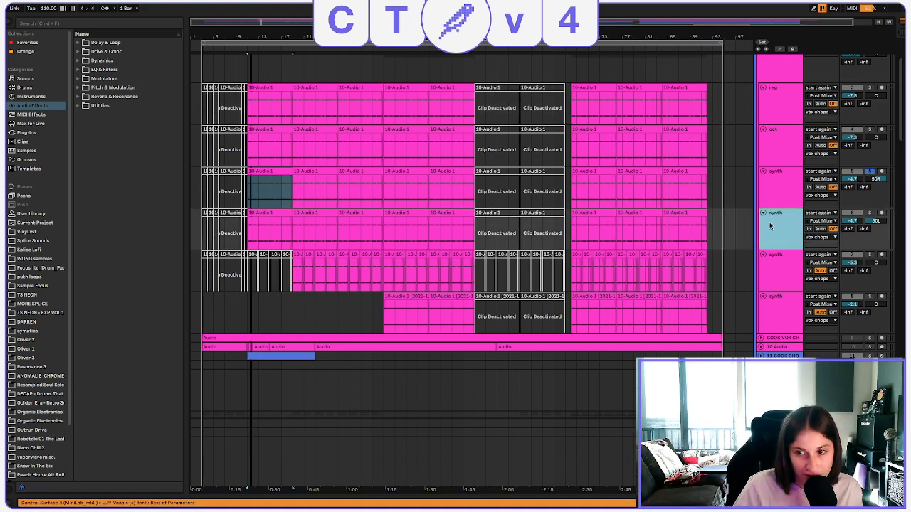
pyautogui.click(869, 213)
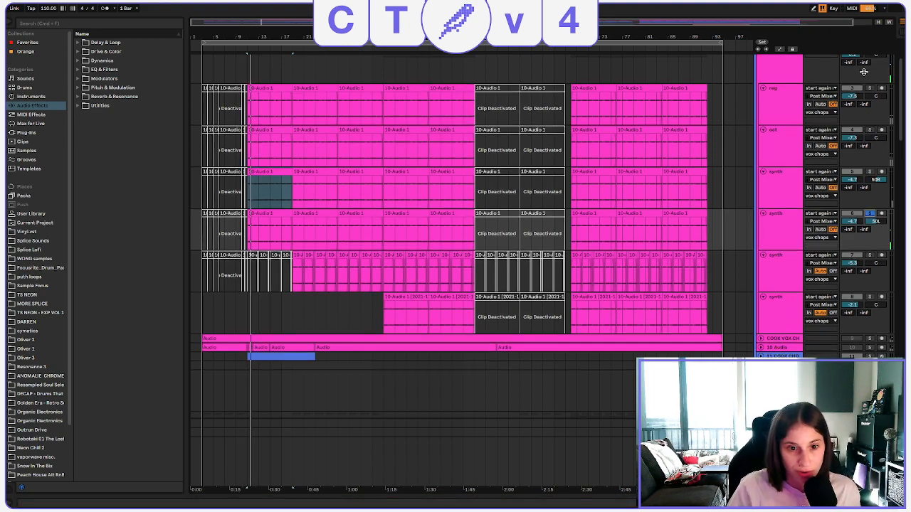
# Solo the whole vox chops group and play all its layers together from bar 11.
pyautogui.scroll(3, 869, 114)
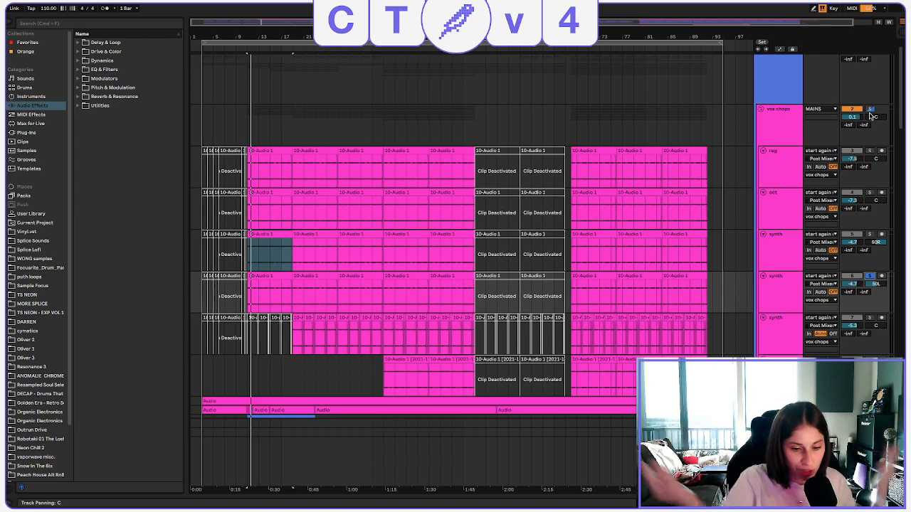
pyautogui.click(869, 110)
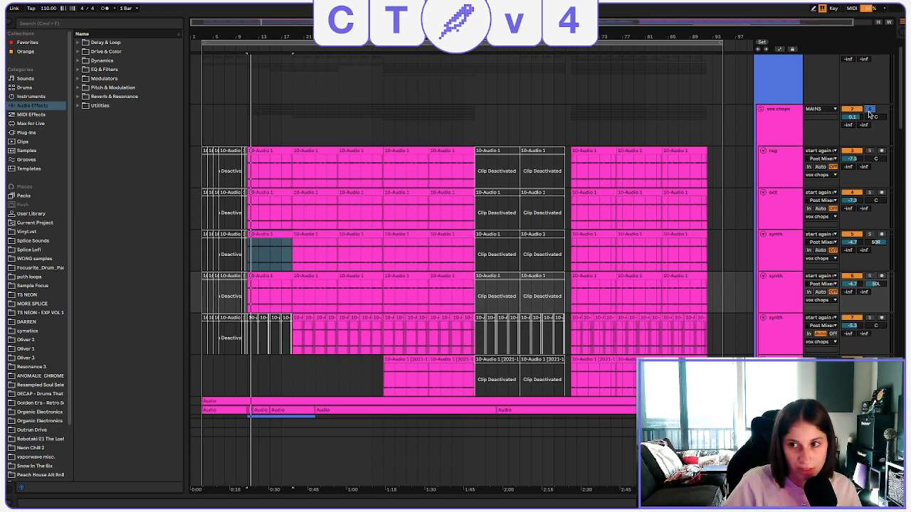
pyautogui.press('space')
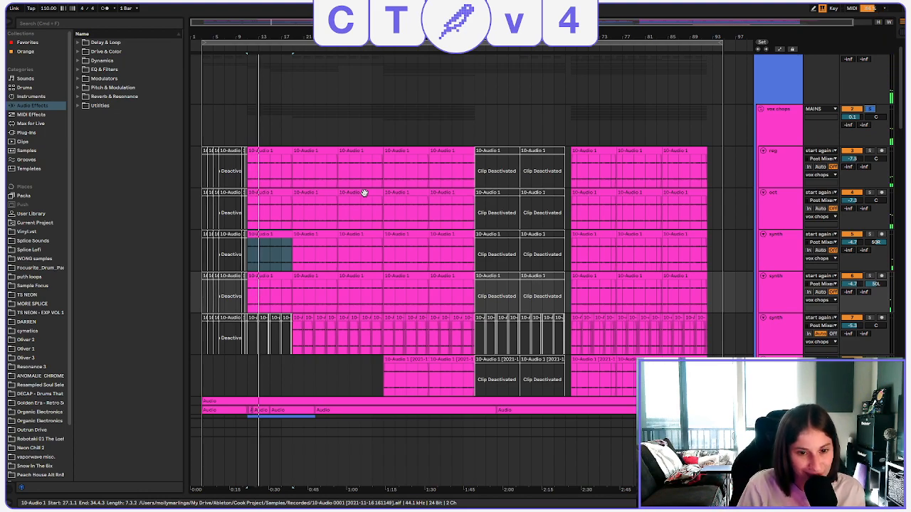
# Play synth track 7 soloed from bar 19, and compare it with the full vox chops group from the same bar.
pyautogui.click(291, 173)
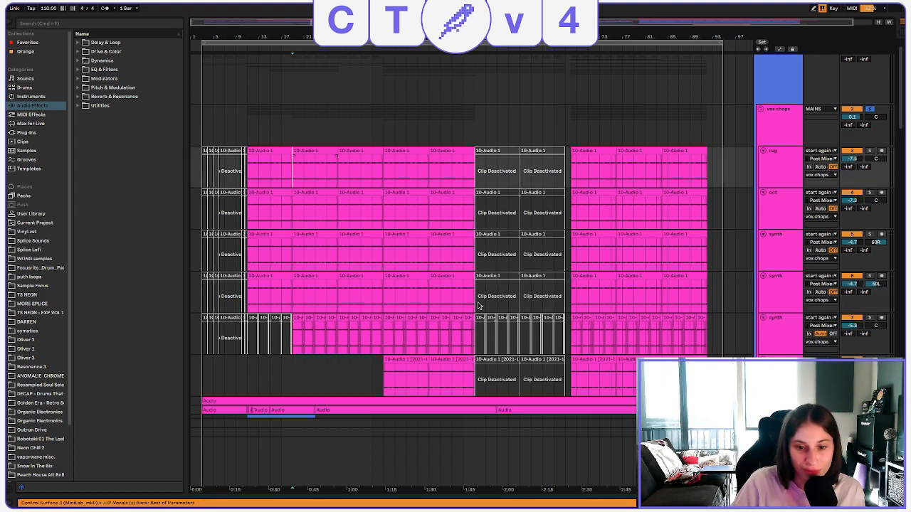
pyautogui.click(869, 318)
pyautogui.press('space')
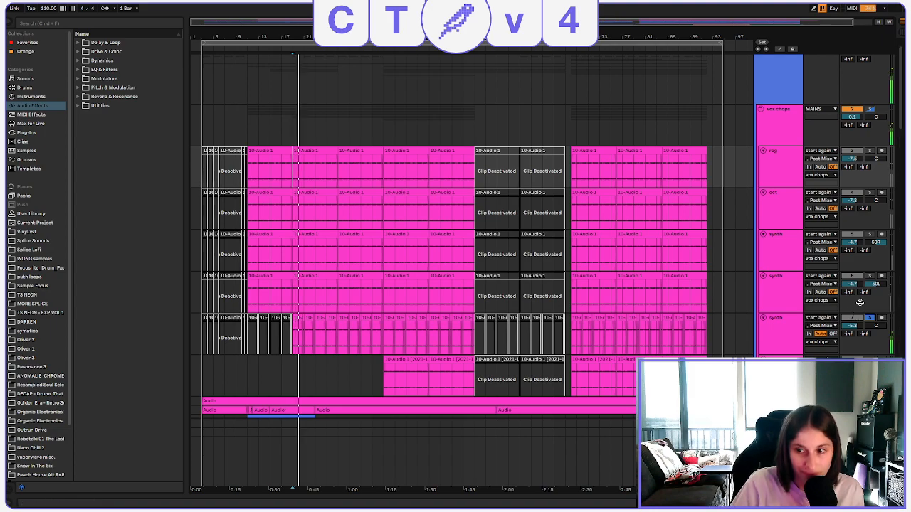
pyautogui.click(869, 318)
pyautogui.click(870, 318)
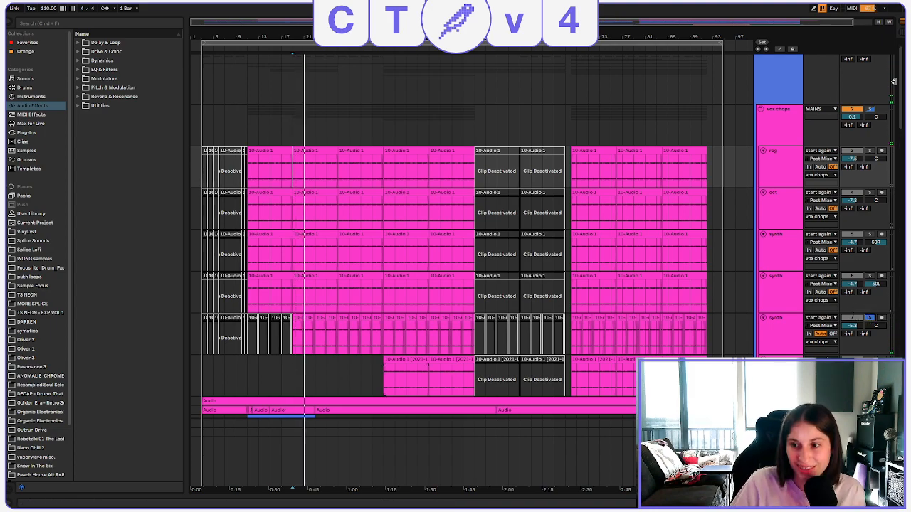
pyautogui.click(869, 109)
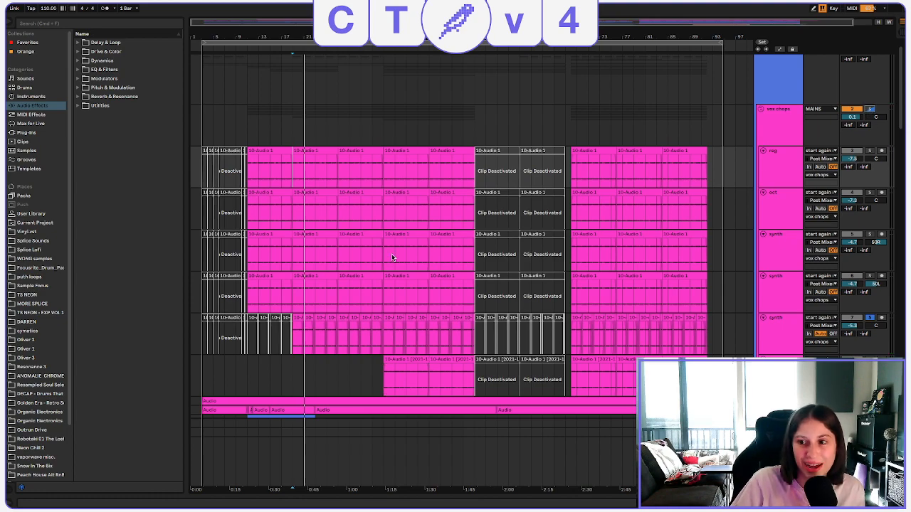
pyautogui.click(294, 183)
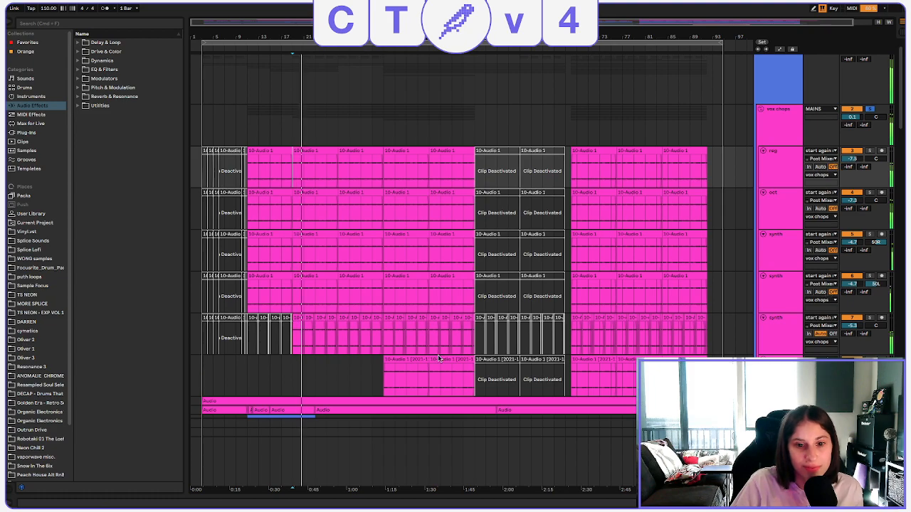
# Solo the lowest synth track in the vox chops group and play it from bar 35.
pyautogui.click(384, 379)
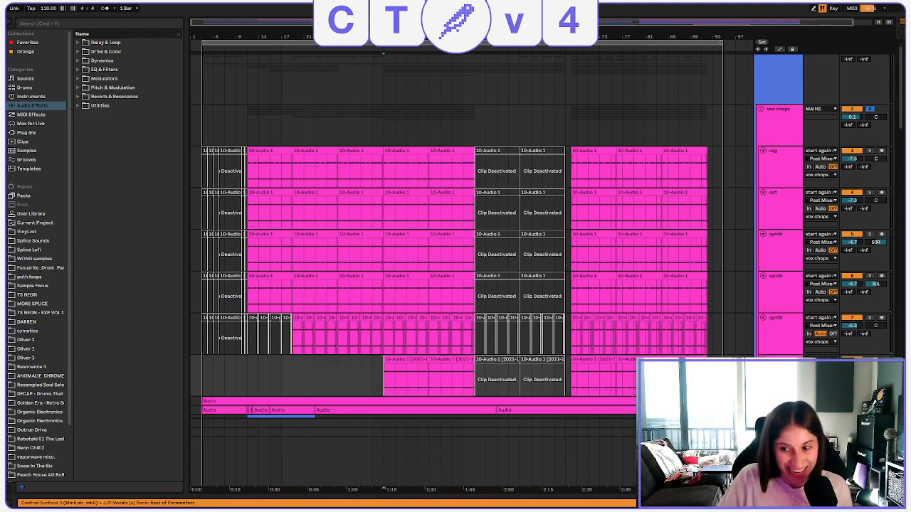
pyautogui.click(869, 360)
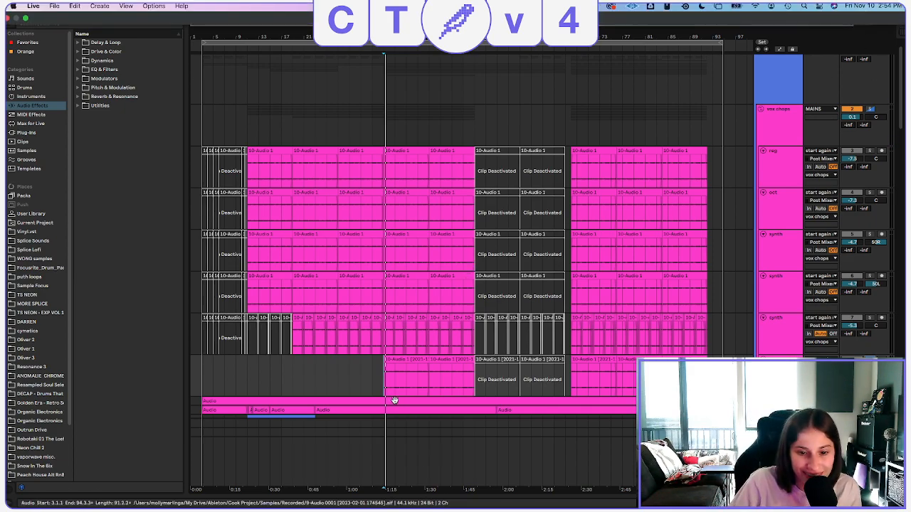
pyautogui.press('space')
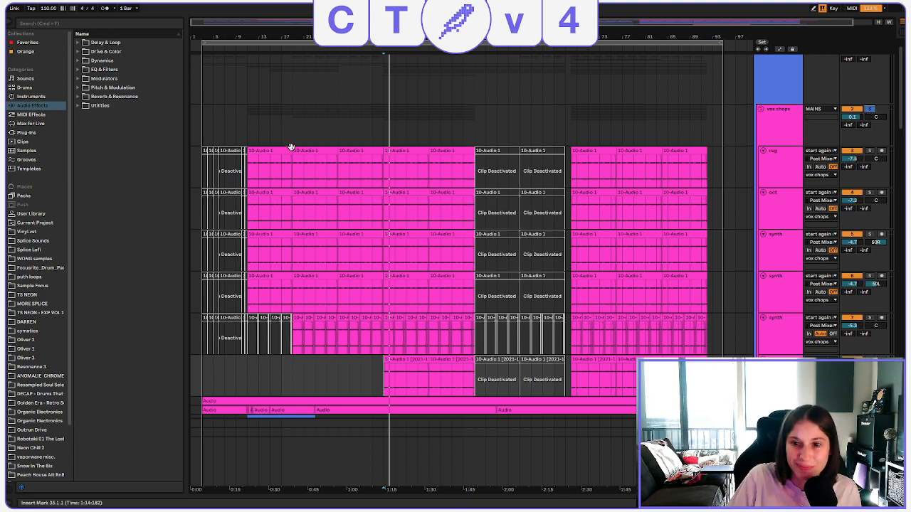
# Listen to the soloed vox chops group from bar 35 and examine the lowest synth track's clip settings at that bar.
pyautogui.press('space')
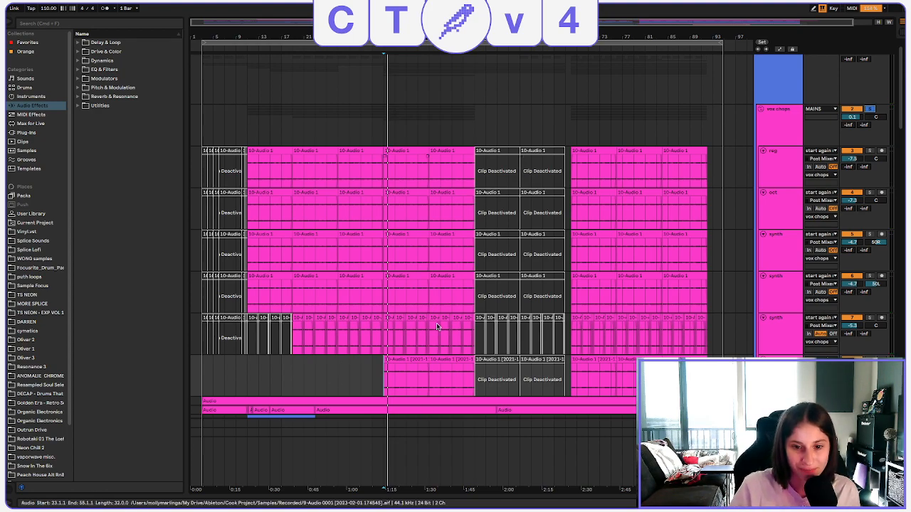
pyautogui.doubleClick(406, 358)
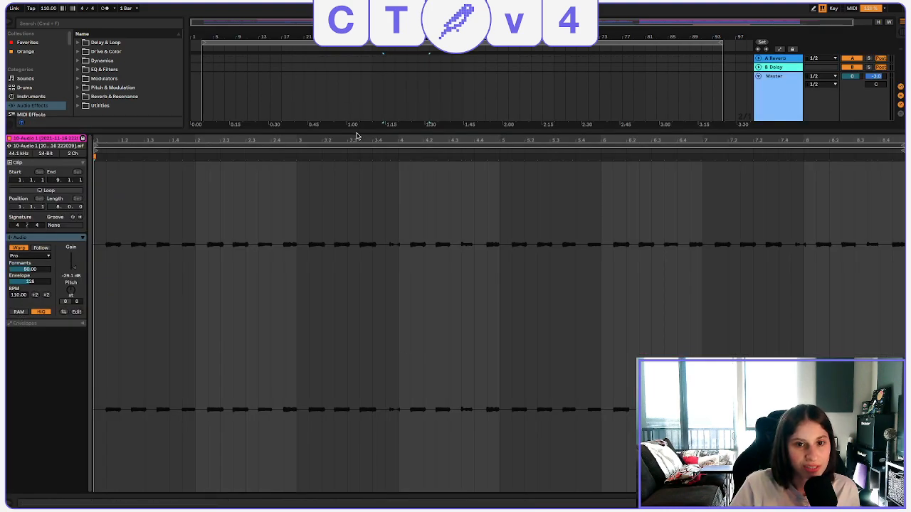
pyautogui.moveTo(360, 128); pyautogui.dragTo(425, 441)
pyautogui.scroll(3, 466, 234)
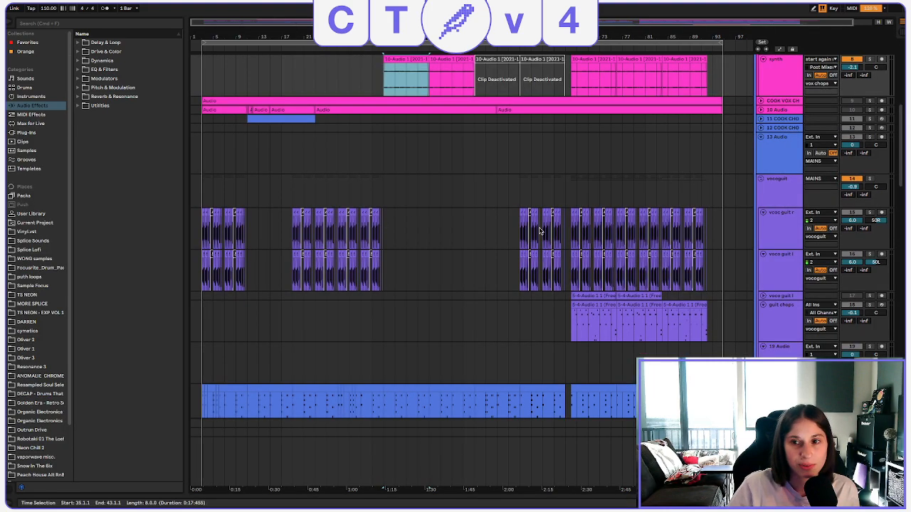
pyautogui.scroll(5, 491, 175)
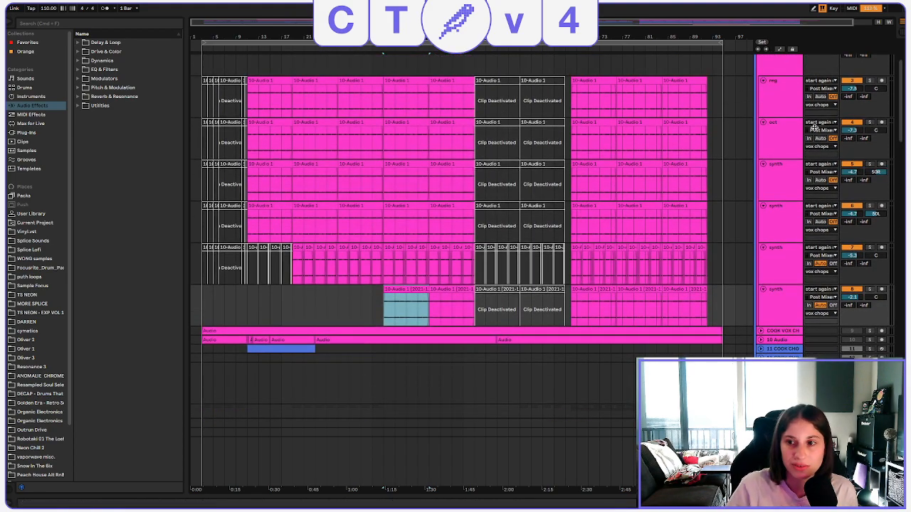
# Open the oct track's clip at bar 35 and examine its waveform, formant and transpose settings.
pyautogui.click(771, 138)
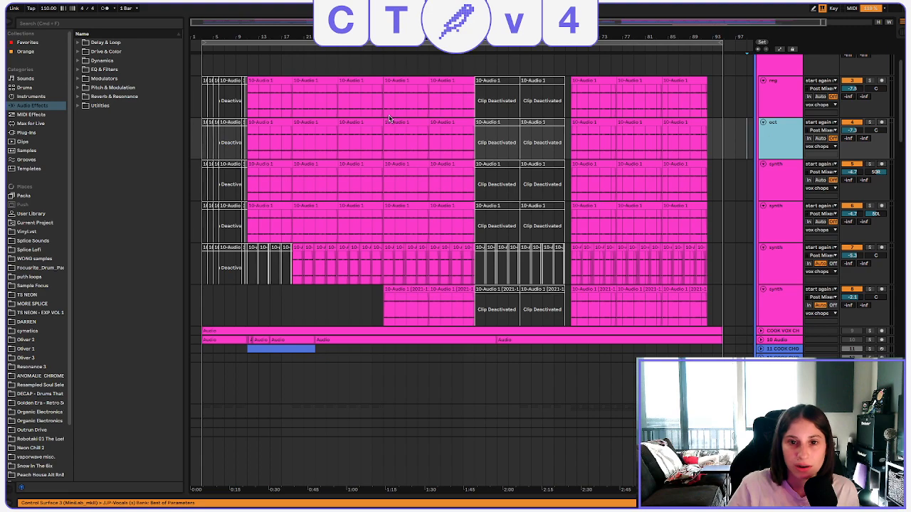
pyautogui.click(414, 120)
pyautogui.doubleClick(414, 119)
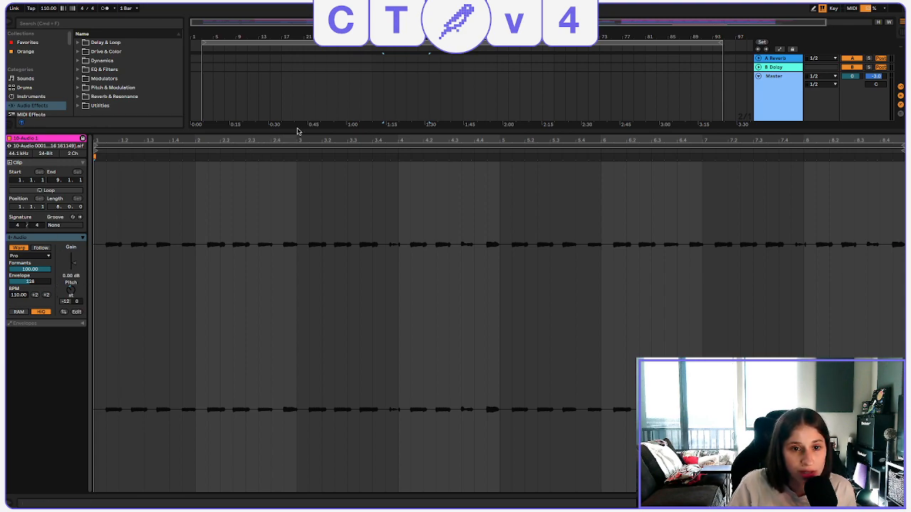
pyautogui.press('super+alt+l')
pyautogui.scroll(3, 538, 212)
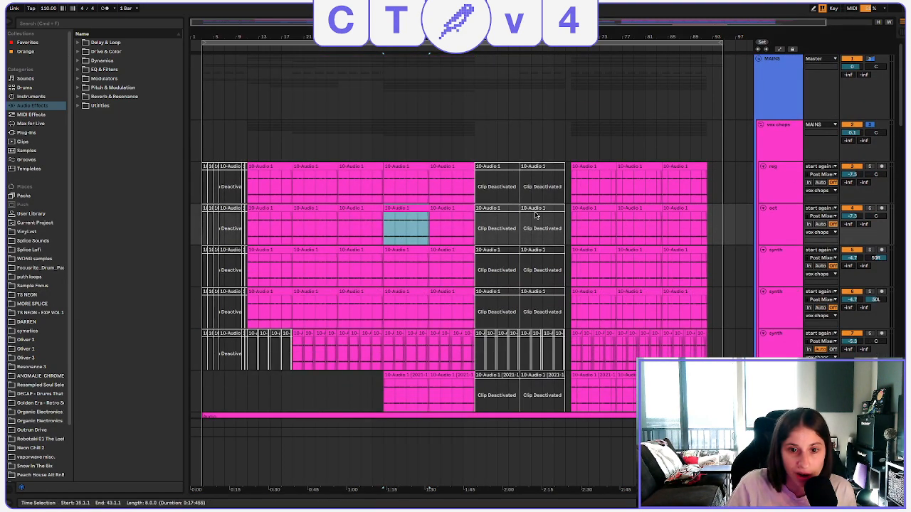
# Play the oct track soloed from bar 35 and clear the solos.
pyautogui.click(869, 209)
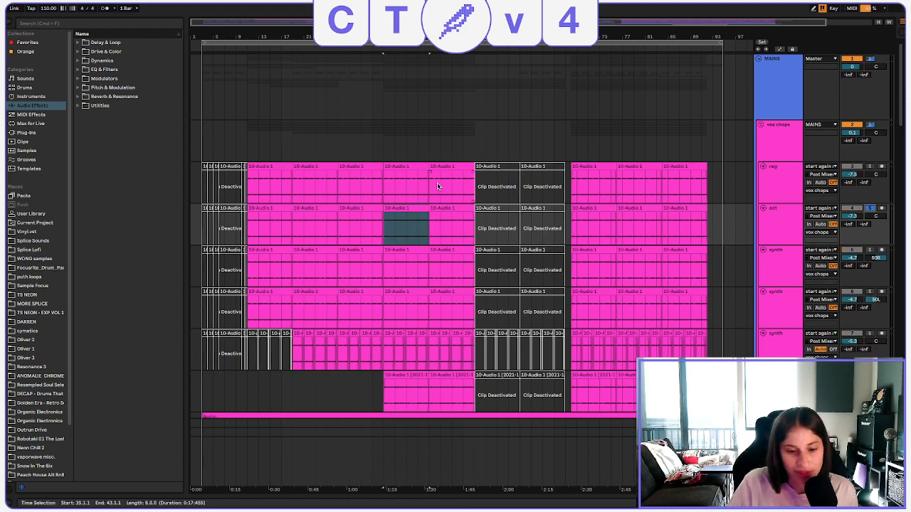
pyautogui.press('space')
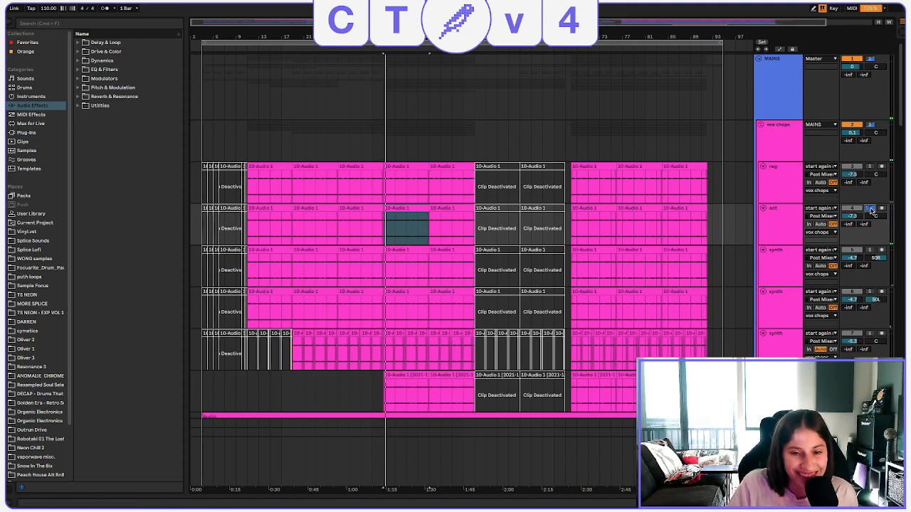
pyautogui.click(872, 210)
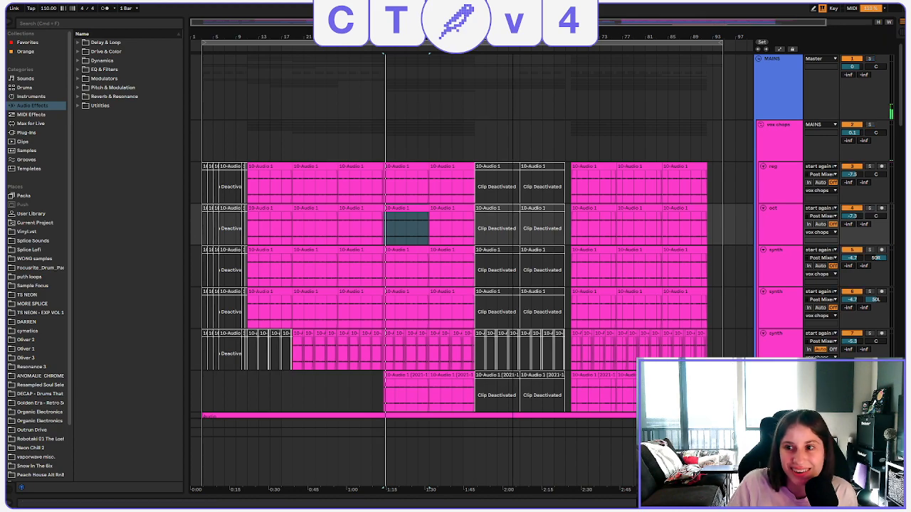
# Look over the vox chops and vocoder guitar tracks, and play the full mix from bar 43 with nothing soloed.
pyautogui.press('-')
pyautogui.click(709, 100)
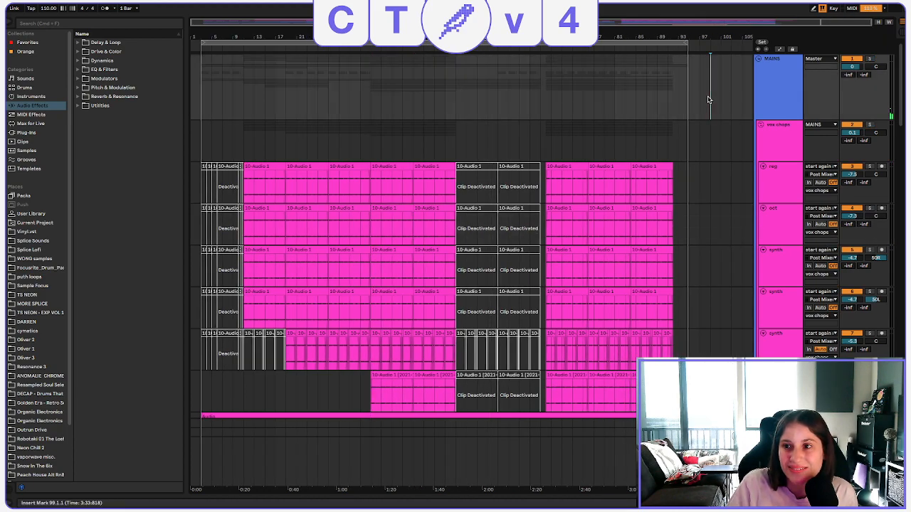
pyautogui.scroll(-1, 481, 242)
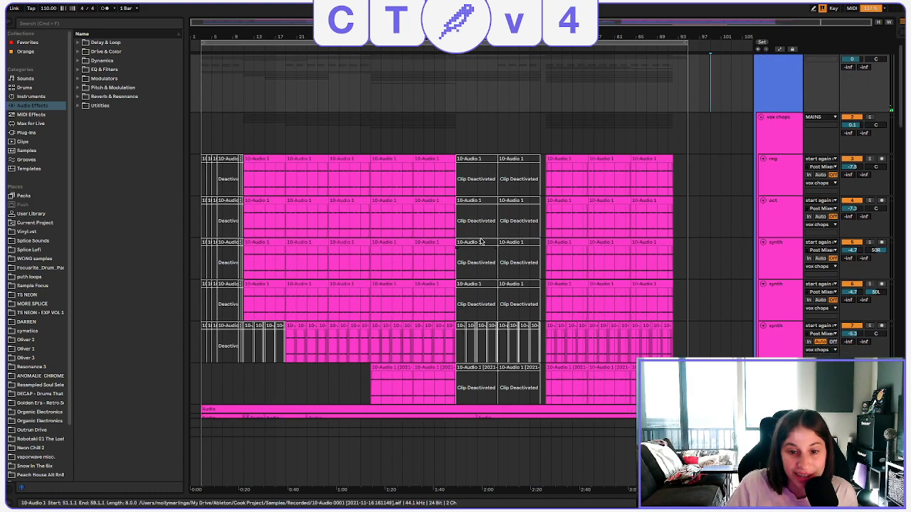
pyautogui.scroll(-10, 481, 243)
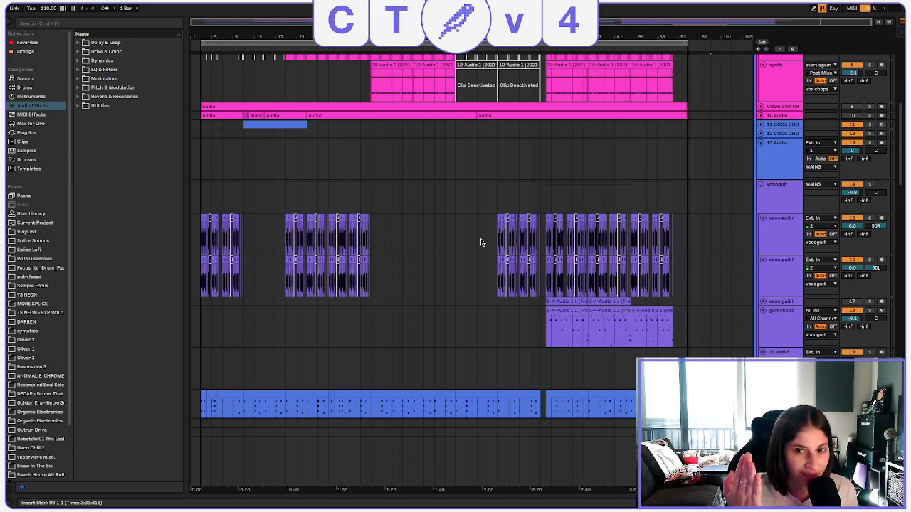
pyautogui.scroll(5, 491, 214)
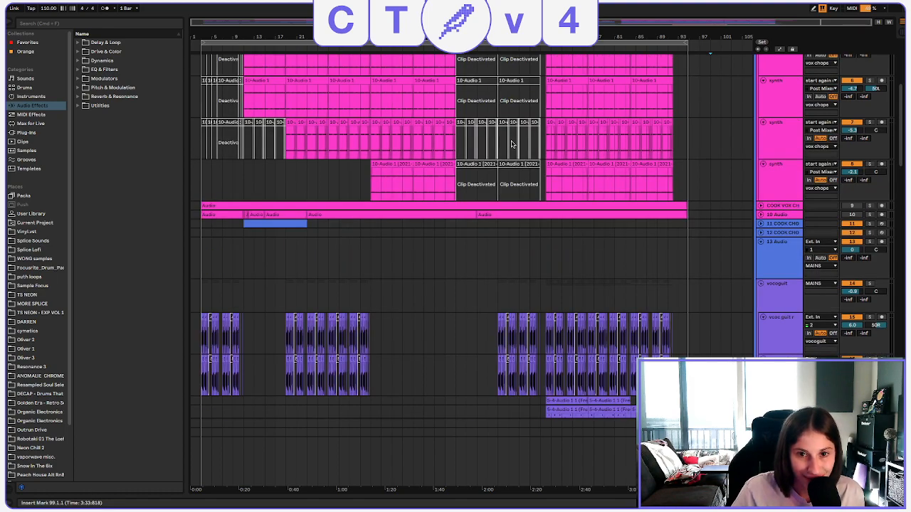
pyautogui.scroll(3, 498, 171)
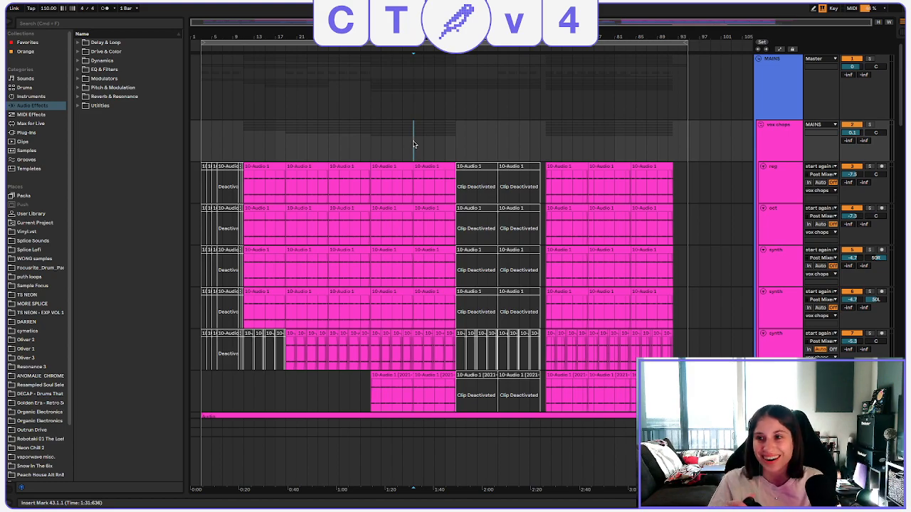
pyautogui.press('space')
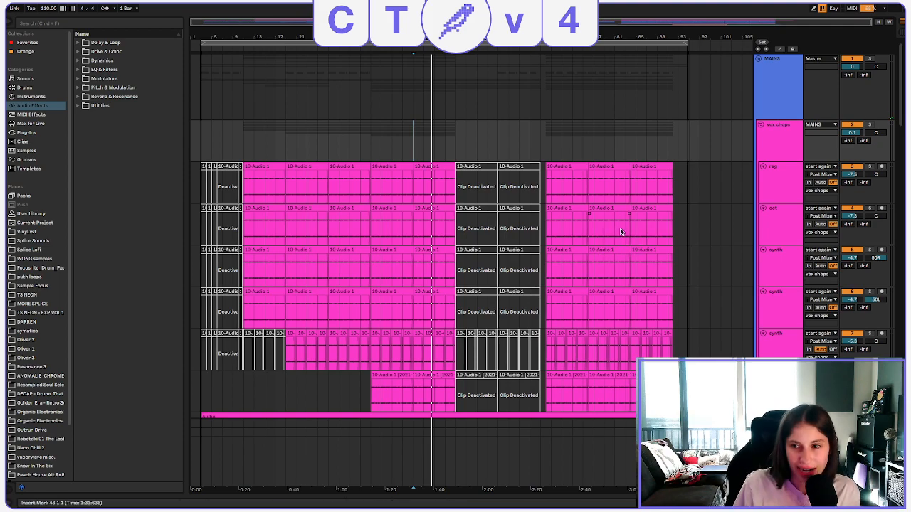
# Reopen the oct track's bar 35 clip to check its pitch and formants, and return to the arrangement at bar 35.
pyautogui.doubleClick(393, 208)
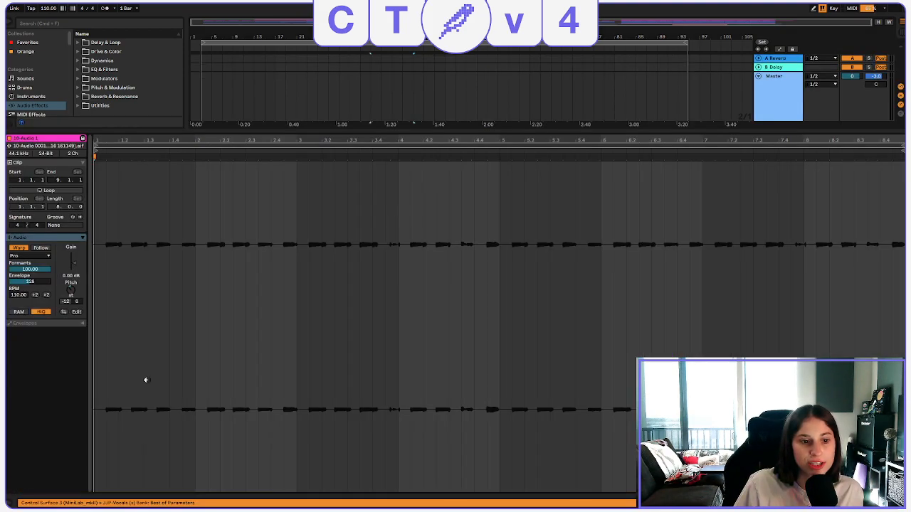
pyautogui.click(355, 133)
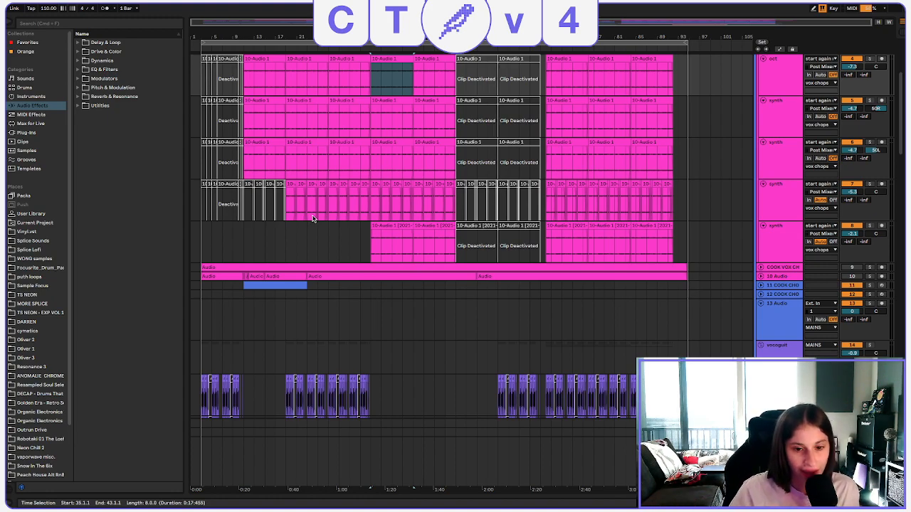
pyautogui.click(368, 246)
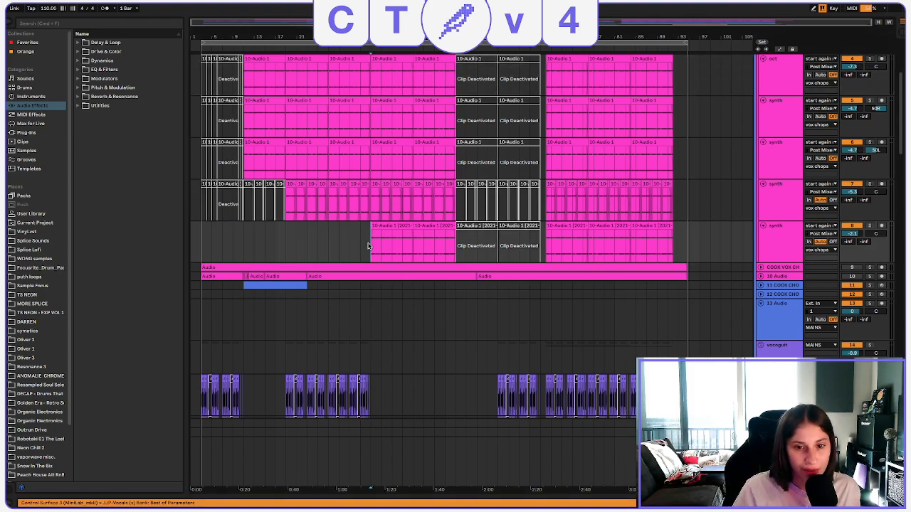
# Examine the vocoder guitar, guitar chops and synth tracks below the vox chops group.
pyautogui.scroll(-10, 370, 249)
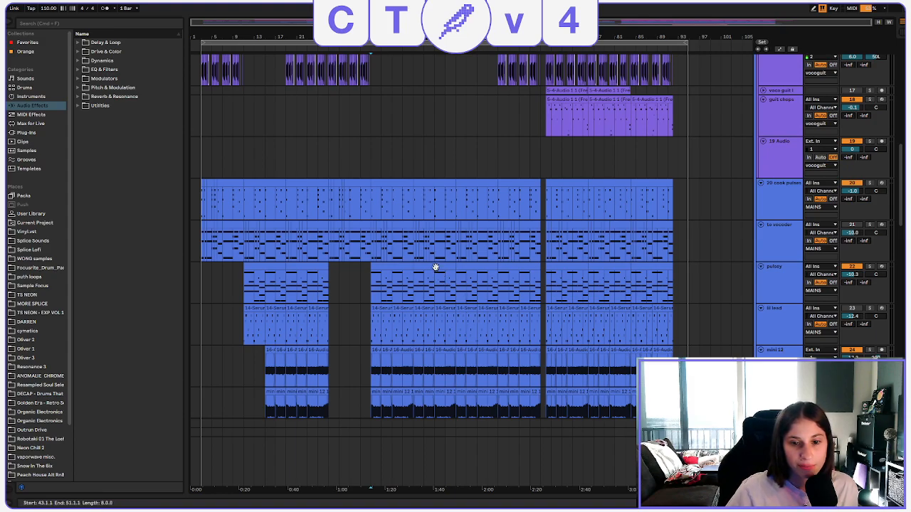
pyautogui.scroll(-2, 435, 267)
pyautogui.scroll(-9, 439, 269)
pyautogui.scroll(18, 440, 273)
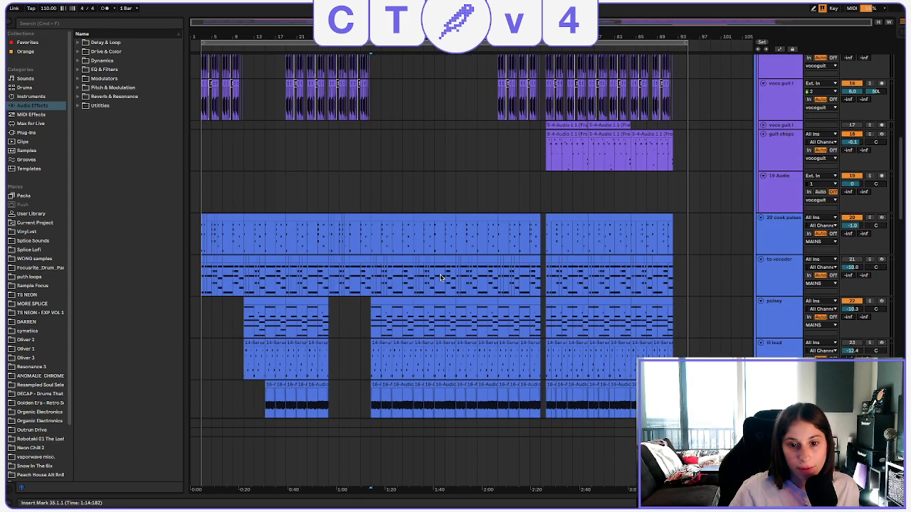
pyautogui.scroll(6, 440, 275)
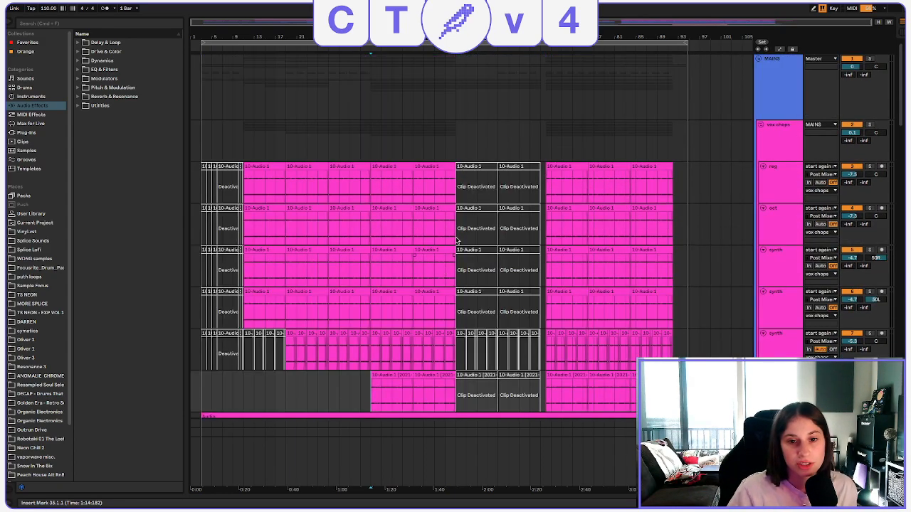
# Move the playback start to bar 11 and examine the synth, bass, drum and vocal tracks down to the end of the Live Set.
pyautogui.click(370, 146)
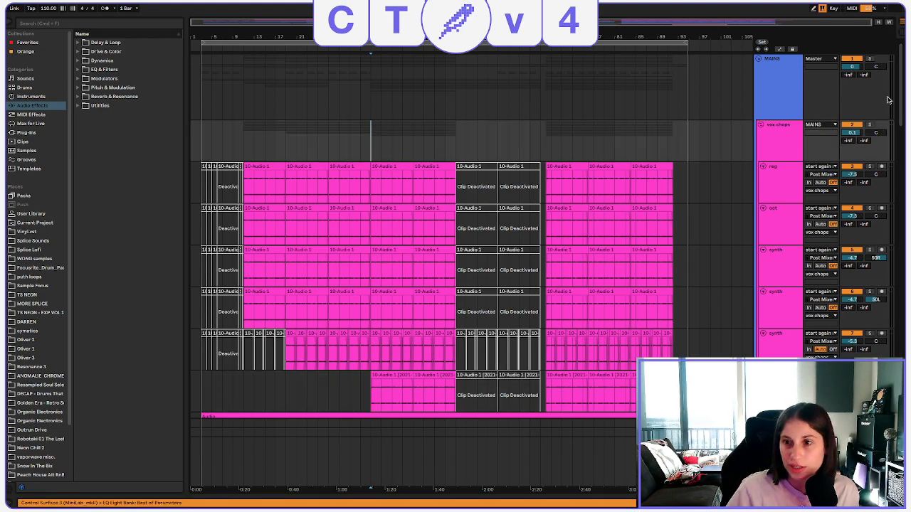
pyautogui.click(246, 140)
pyautogui.scroll(-10, 249, 135)
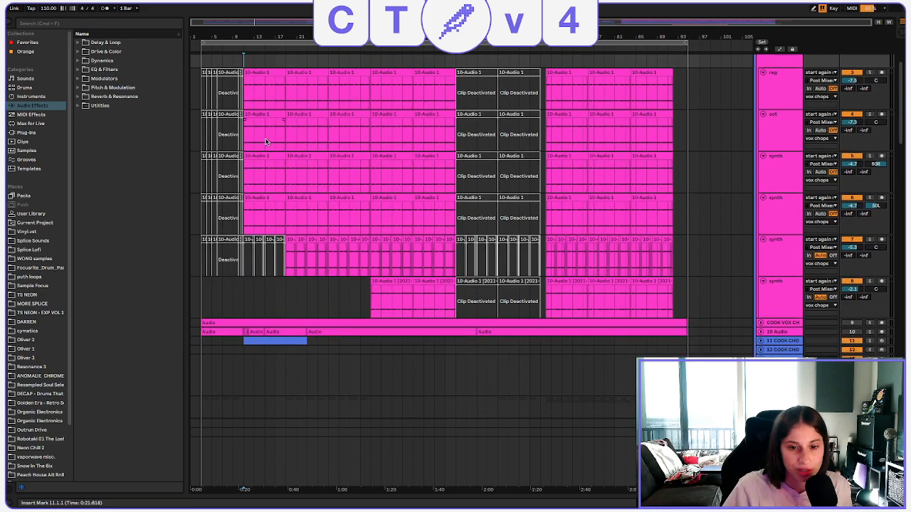
pyautogui.scroll(-15, 540, 279)
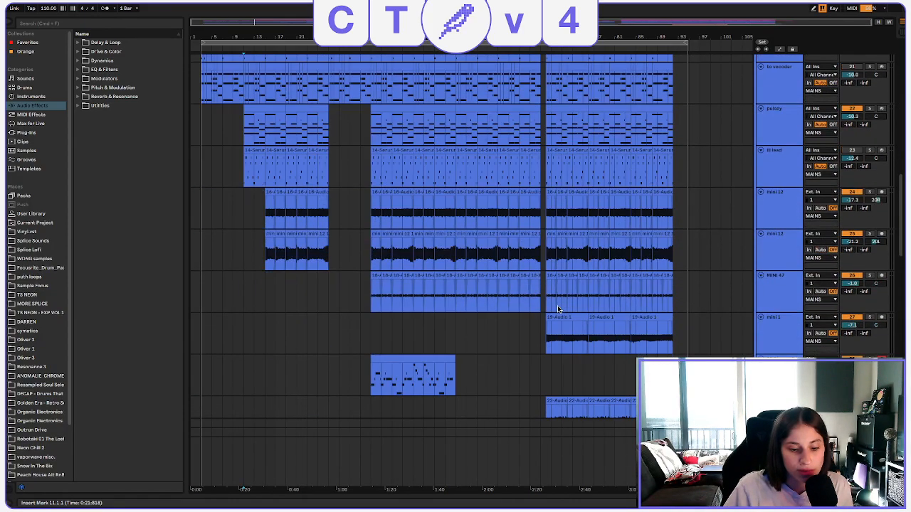
pyautogui.scroll(-15, 558, 295)
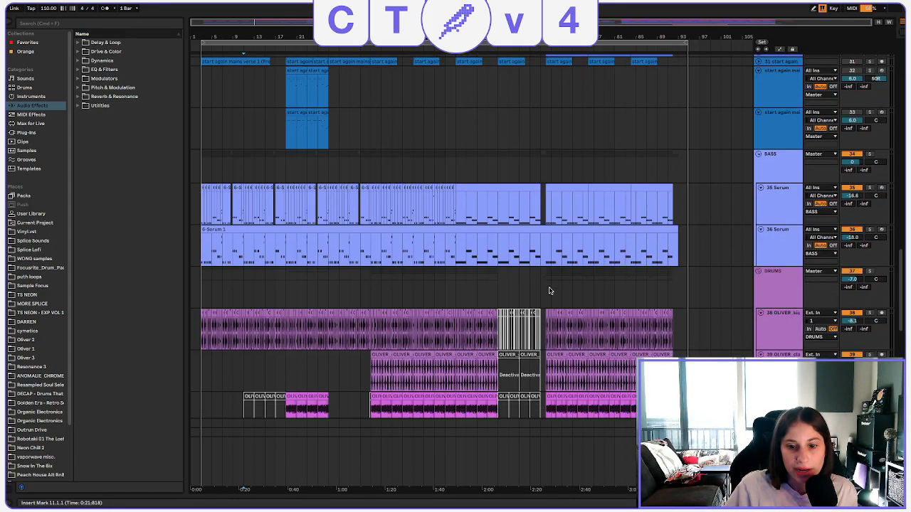
pyautogui.scroll(-15, 549, 290)
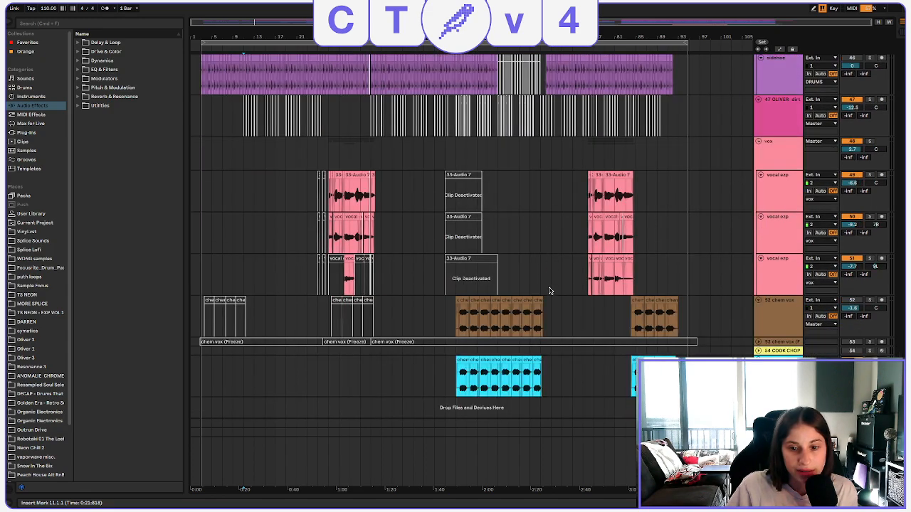
pyautogui.scroll(12, 459, 228)
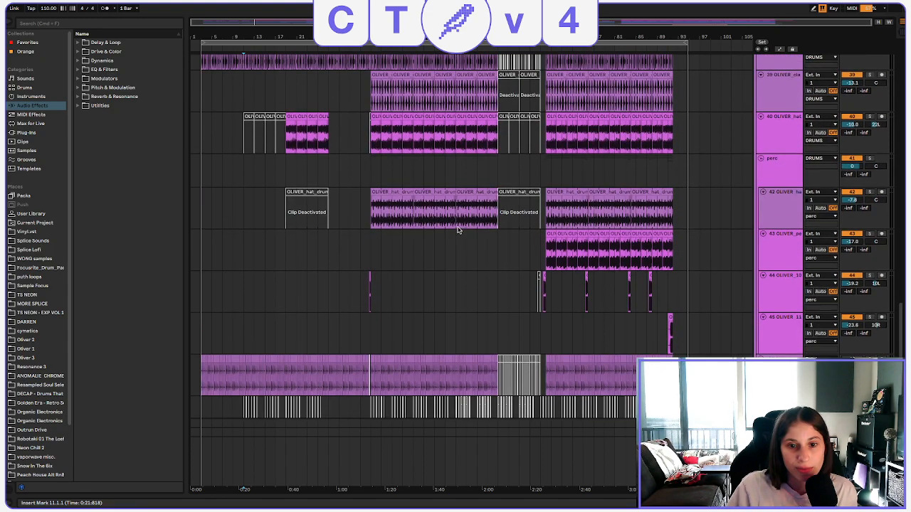
pyautogui.scroll(20, 336, 201)
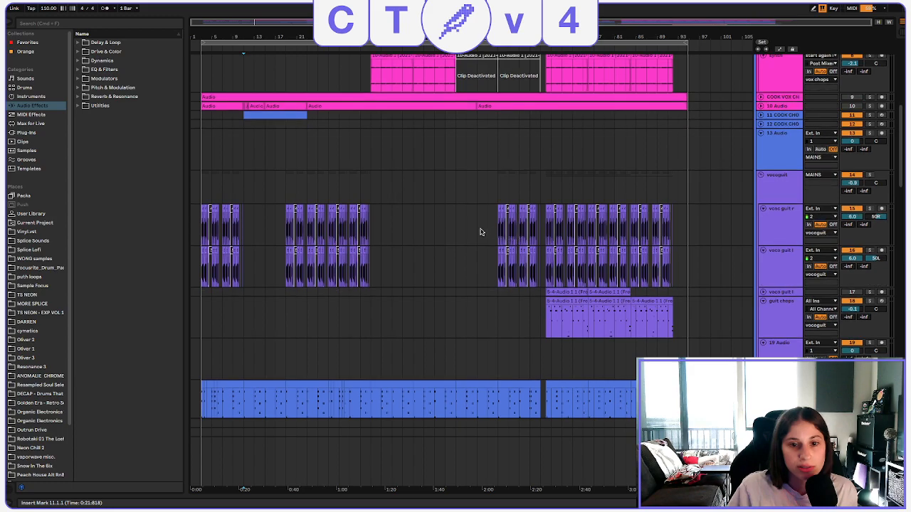
pyautogui.scroll(6, 482, 231)
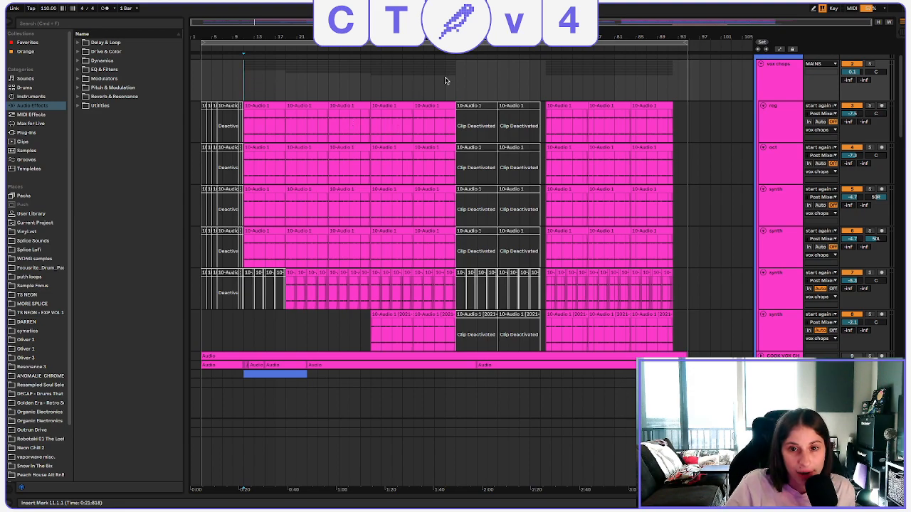
# Replay the full mix from bar 43 while looking over the bass, synth and vox chops tracks.
pyautogui.click(412, 84)
pyautogui.scroll(-5, 475, 185)
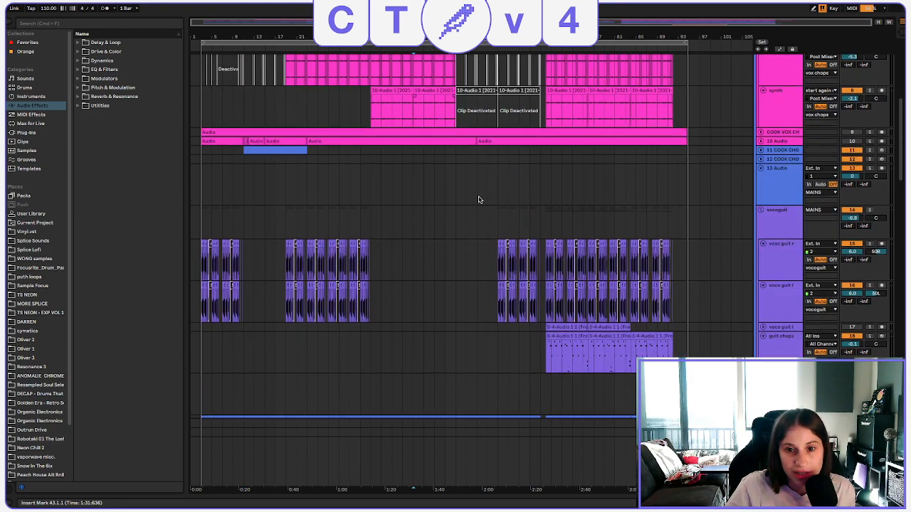
pyautogui.scroll(-5, 480, 200)
pyautogui.scroll(-6, 476, 260)
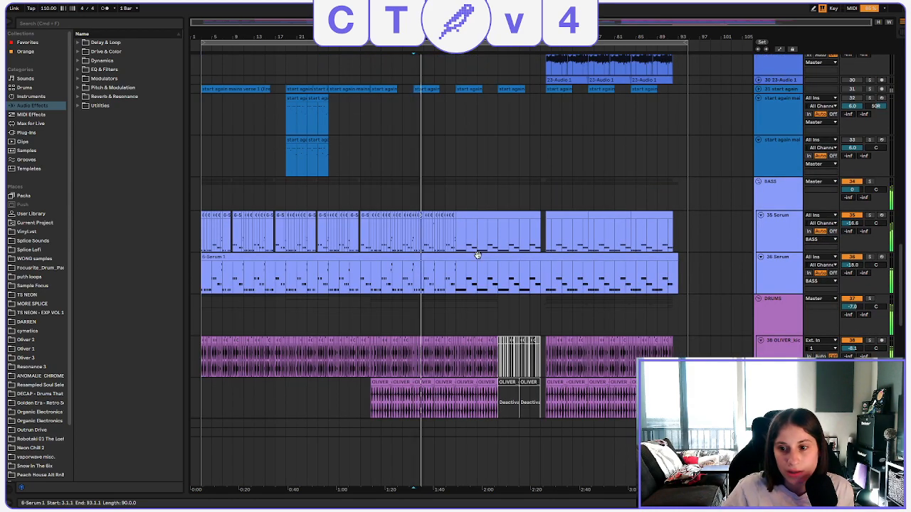
pyautogui.scroll(3, 477, 256)
pyautogui.scroll(10, 477, 258)
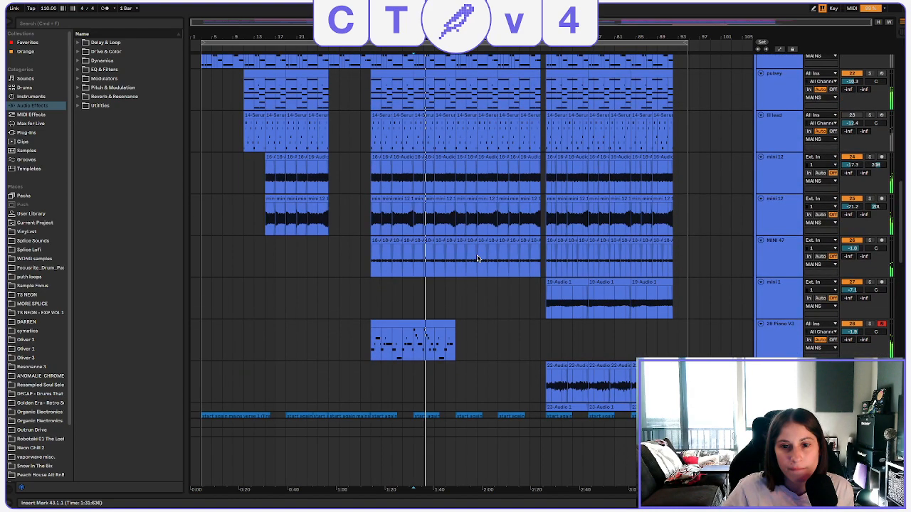
pyautogui.scroll(3, 477, 258)
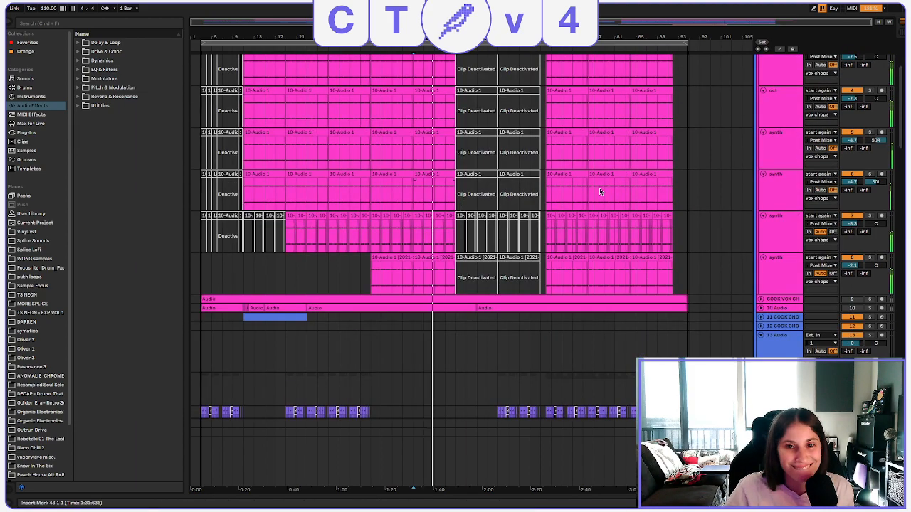
pyautogui.scroll(4, 599, 187)
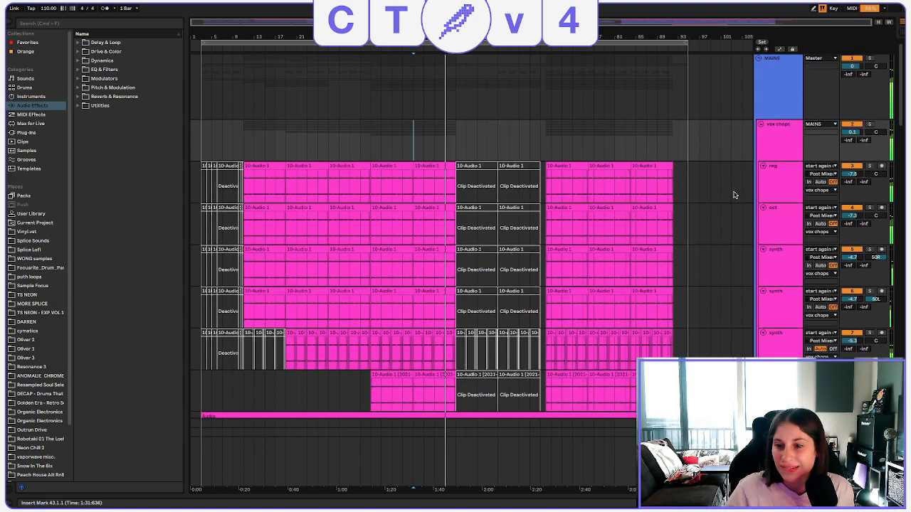
# Examine the vocoder guitar, synth, bass, drum and percussion tracks below the vox chops while the full mix plays.
pyautogui.scroll(-4, 734, 195)
pyautogui.scroll(-5, 734, 195)
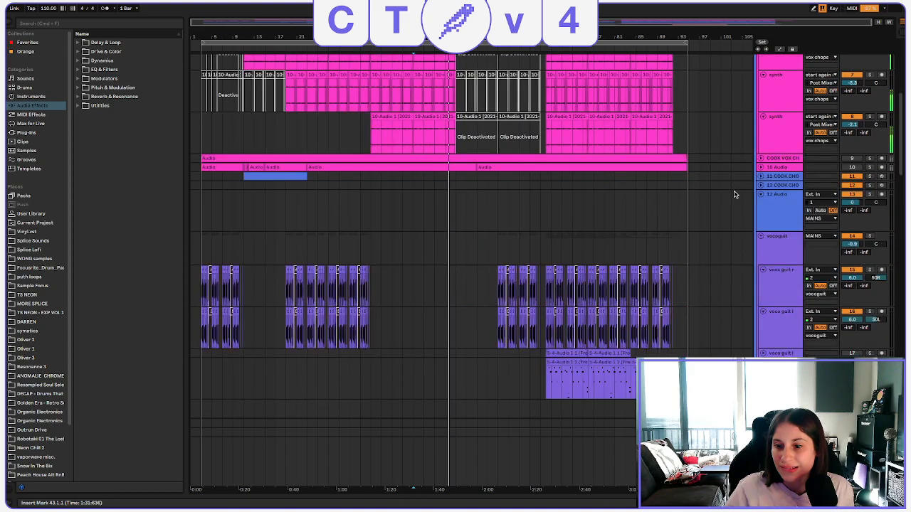
pyautogui.scroll(-5, 734, 195)
pyautogui.scroll(-12, 734, 194)
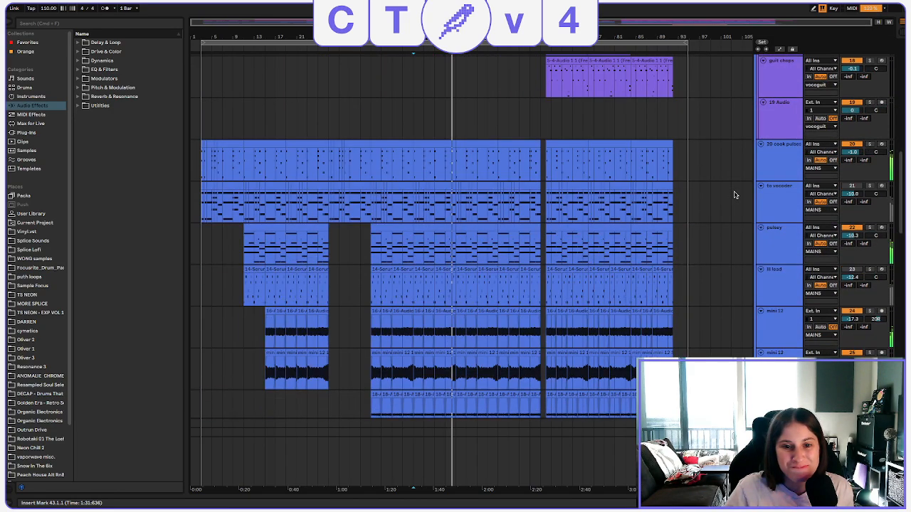
pyautogui.scroll(-4, 734, 195)
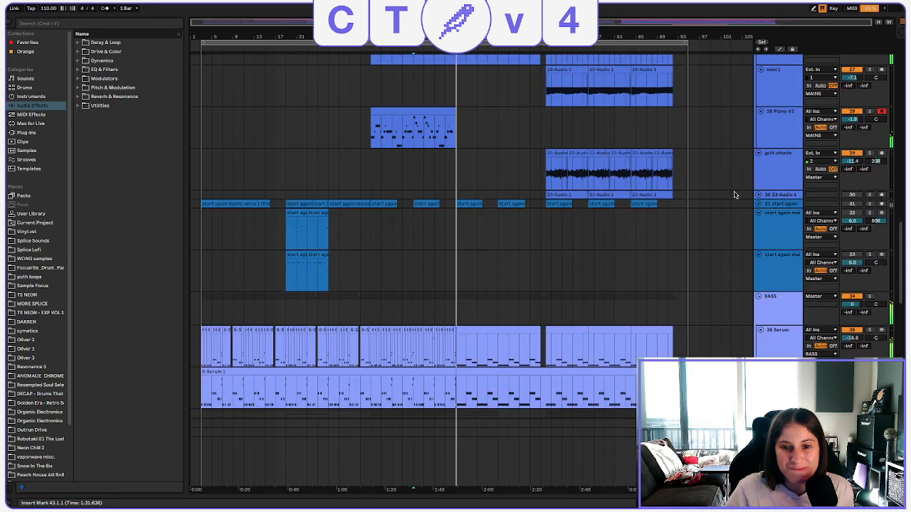
pyautogui.scroll(-4, 713, 267)
pyautogui.scroll(-10, 713, 268)
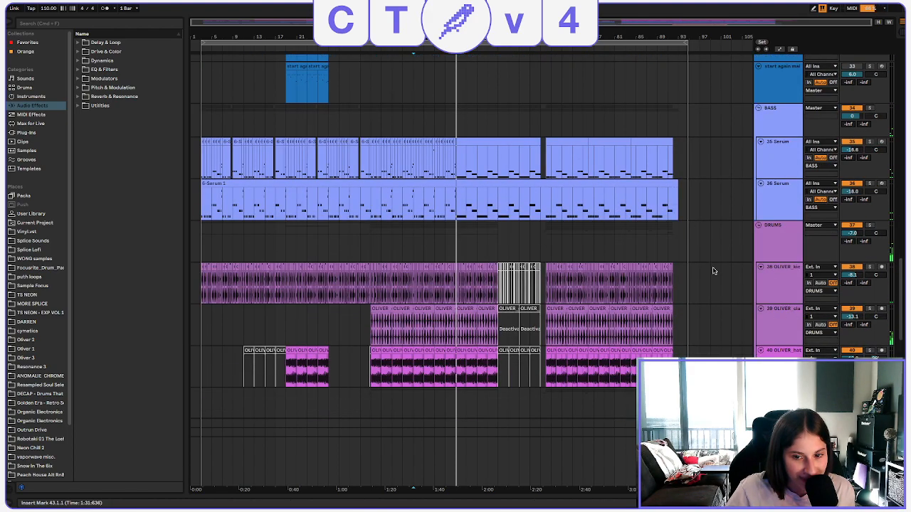
pyautogui.scroll(-2, 714, 271)
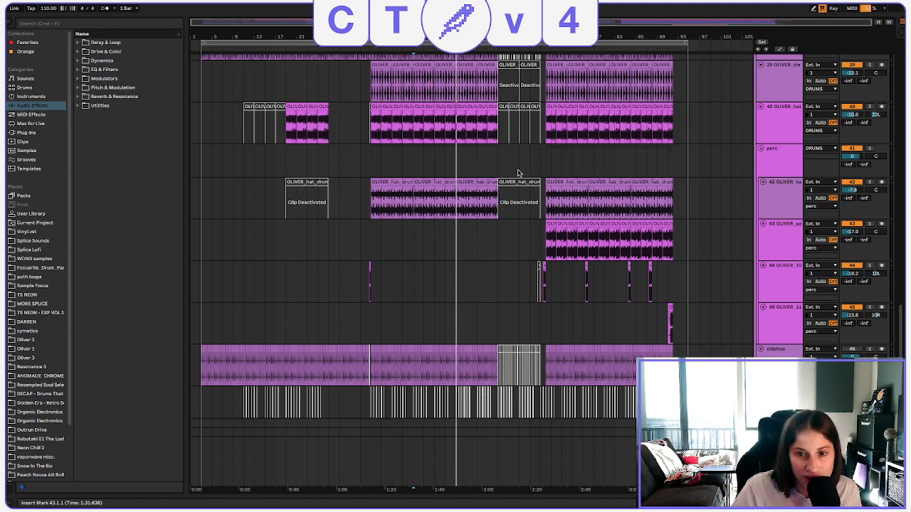
# Look back over the synth and vox chops tracks and move the playback start to bar 51 on the 13 Audio track.
pyautogui.scroll(5, 527, 175)
pyautogui.scroll(10, 561, 175)
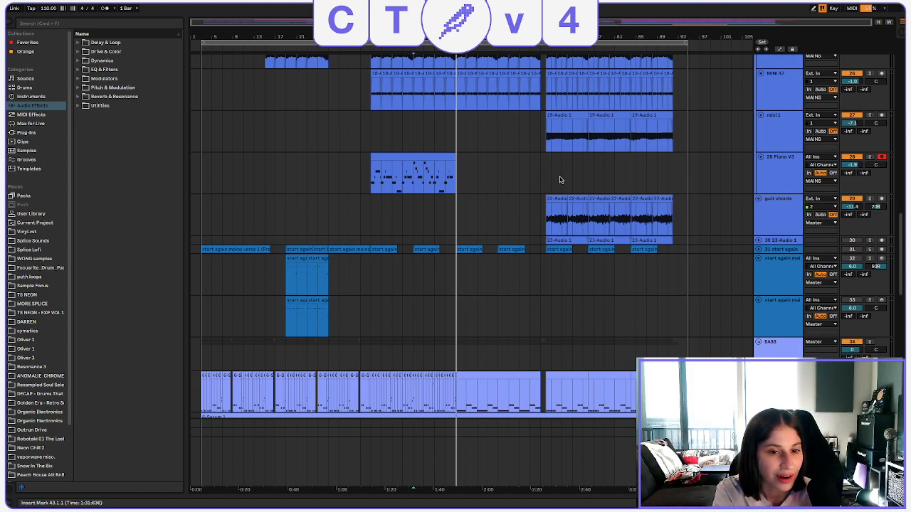
pyautogui.scroll(10, 559, 180)
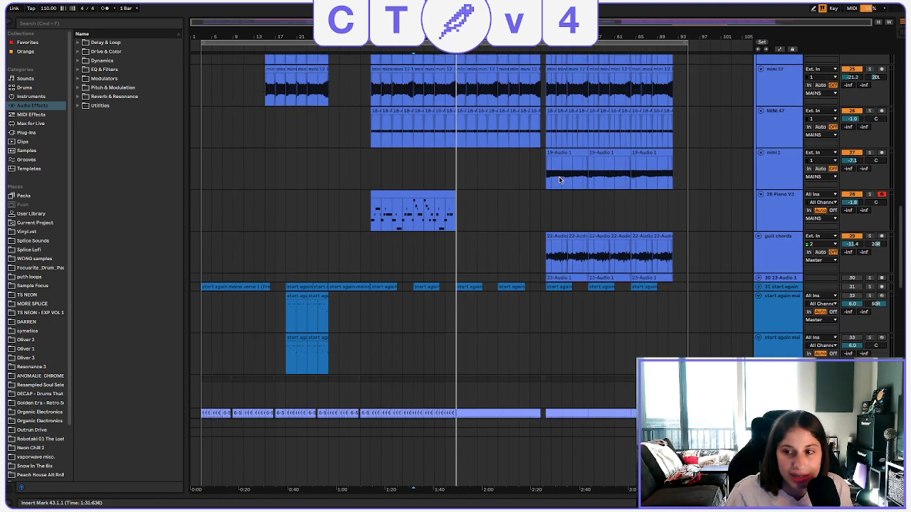
pyautogui.scroll(5, 559, 180)
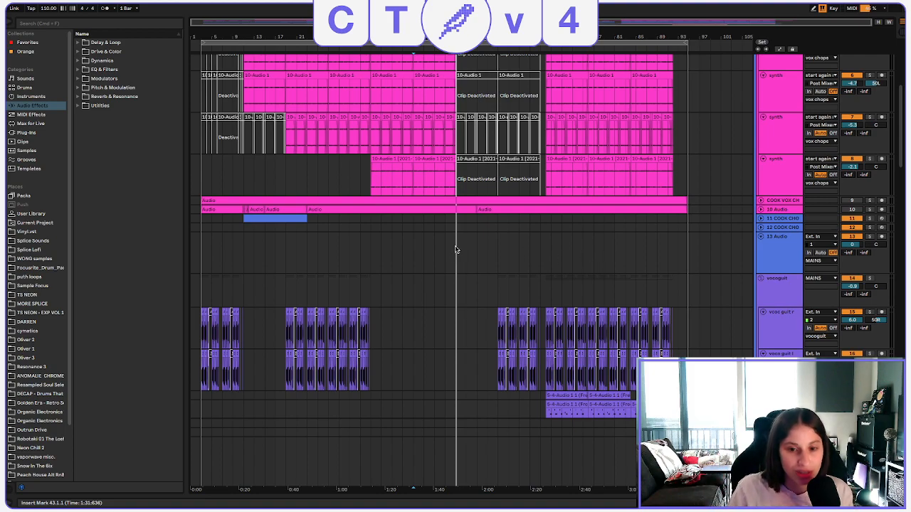
pyautogui.click(456, 247)
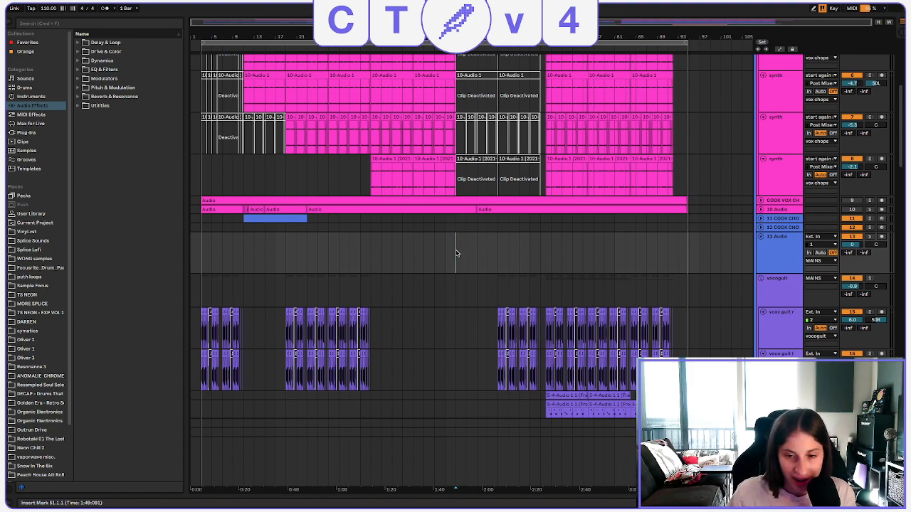
# Examine the arrangement from the vox chops group through the vocoder guitar, synth, bass and drum tracks down to the vox group.
pyautogui.scroll(-6, 536, 272)
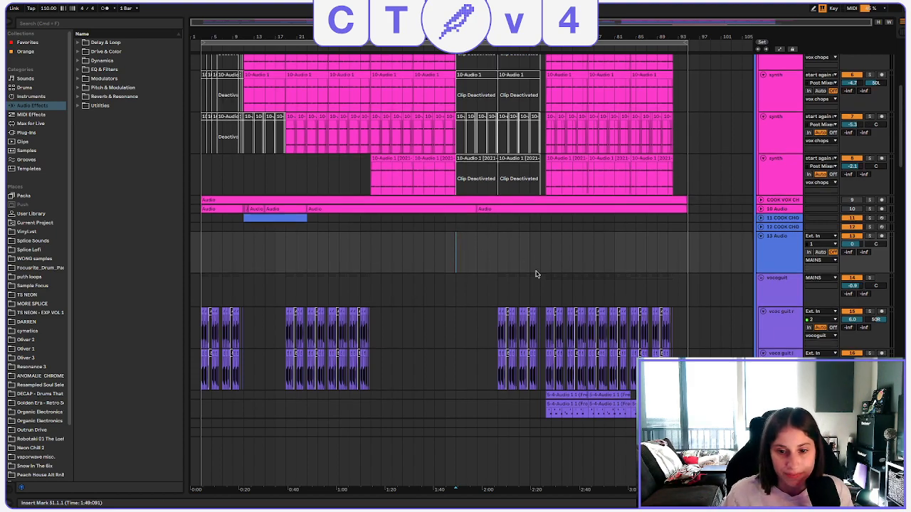
pyautogui.scroll(-5, 584, 272)
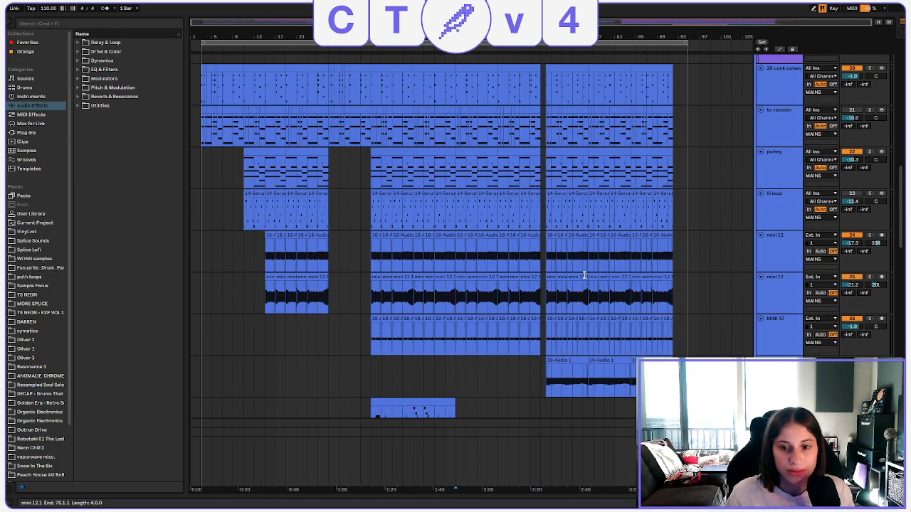
pyautogui.scroll(15, 444, 232)
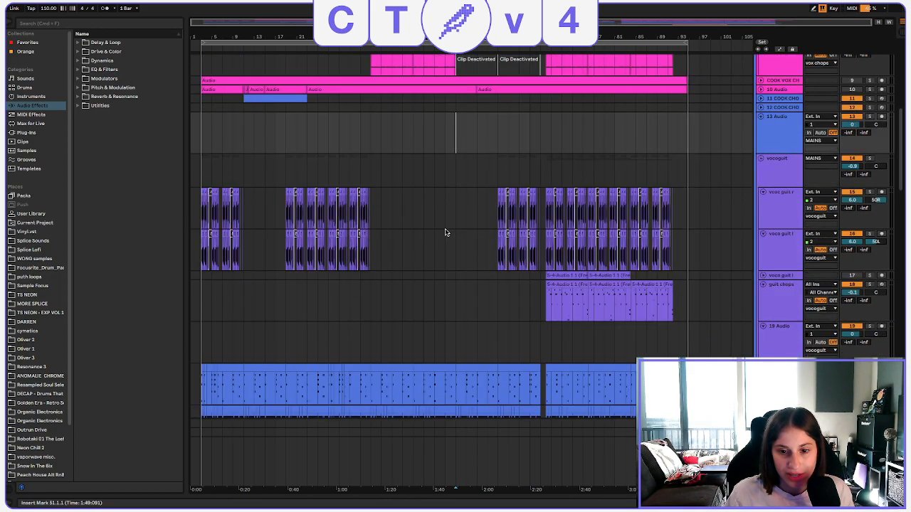
pyautogui.scroll(2, 469, 255)
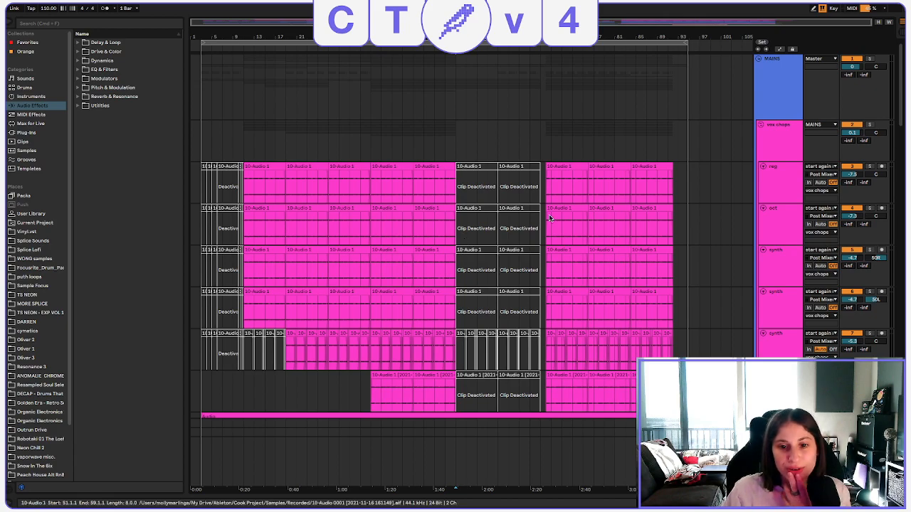
pyautogui.scroll(-2, 593, 163)
pyautogui.scroll(-5, 585, 176)
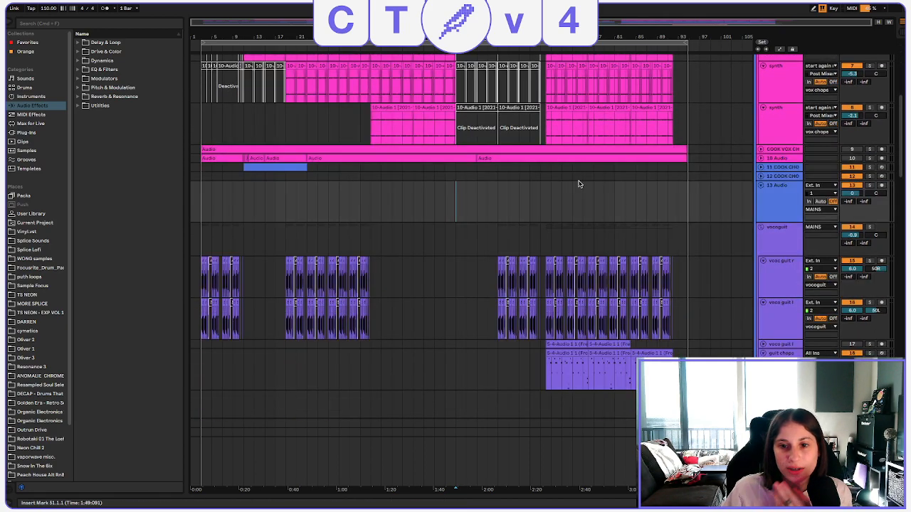
pyautogui.scroll(-2, 548, 211)
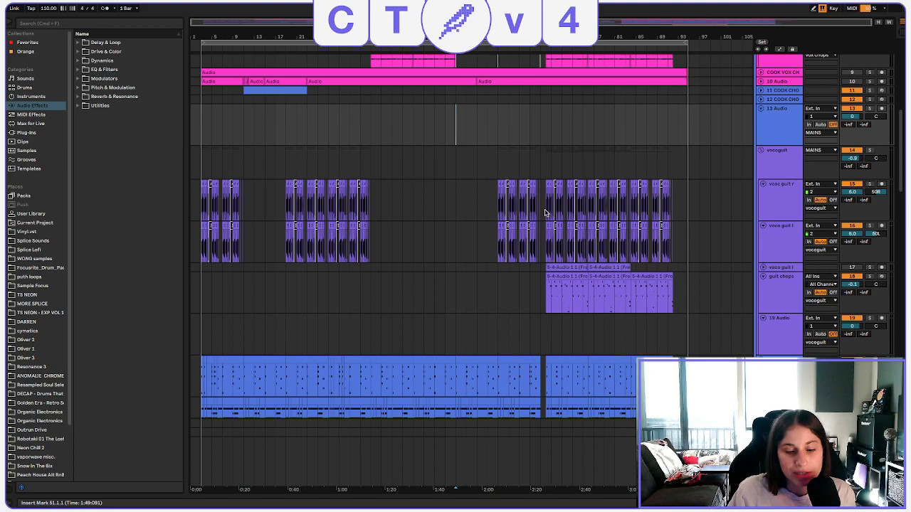
pyautogui.scroll(-3, 546, 213)
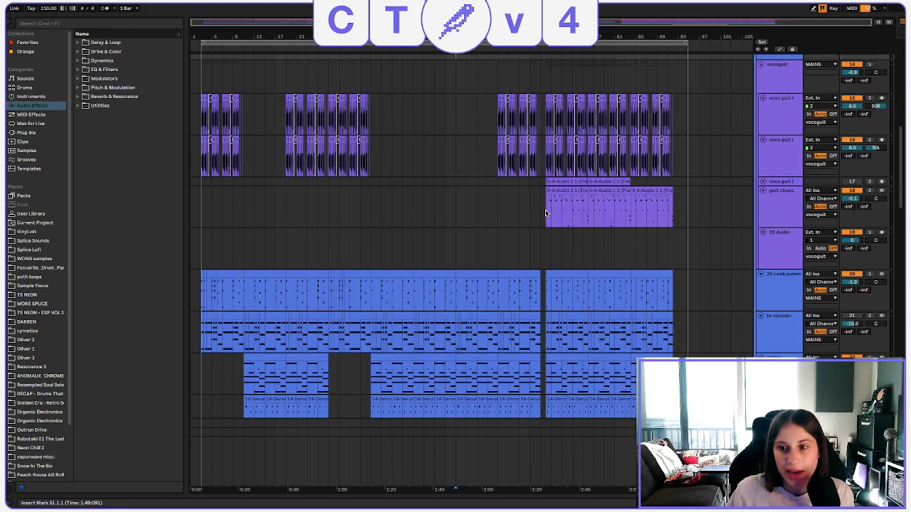
pyautogui.scroll(3, 545, 213)
pyautogui.scroll(-6, 546, 213)
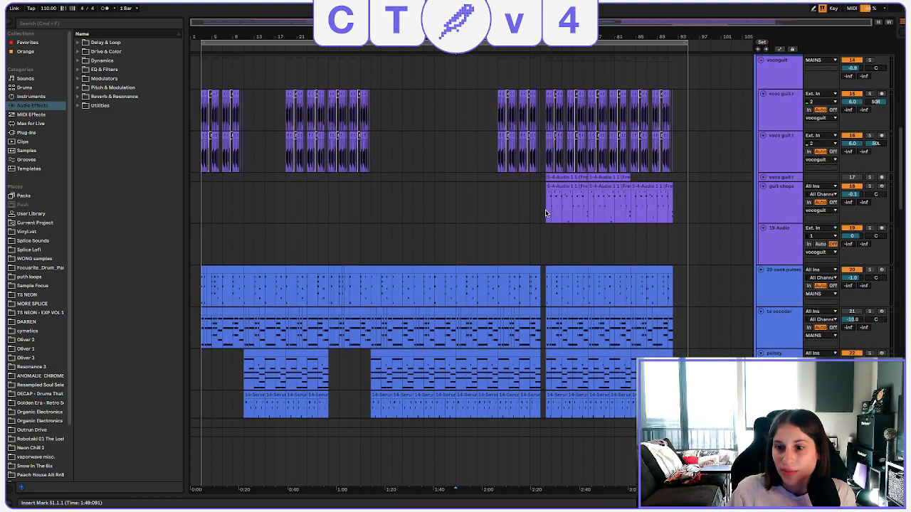
pyautogui.scroll(-15, 546, 213)
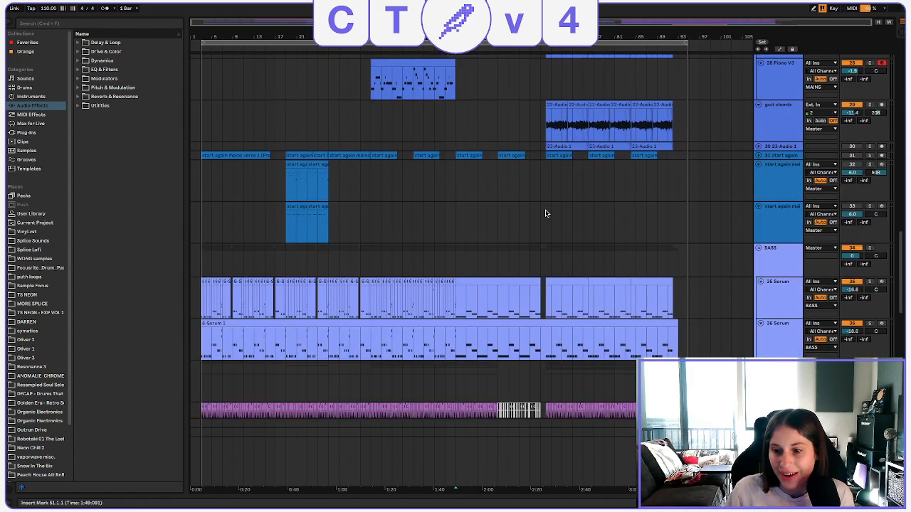
pyautogui.scroll(-10, 545, 213)
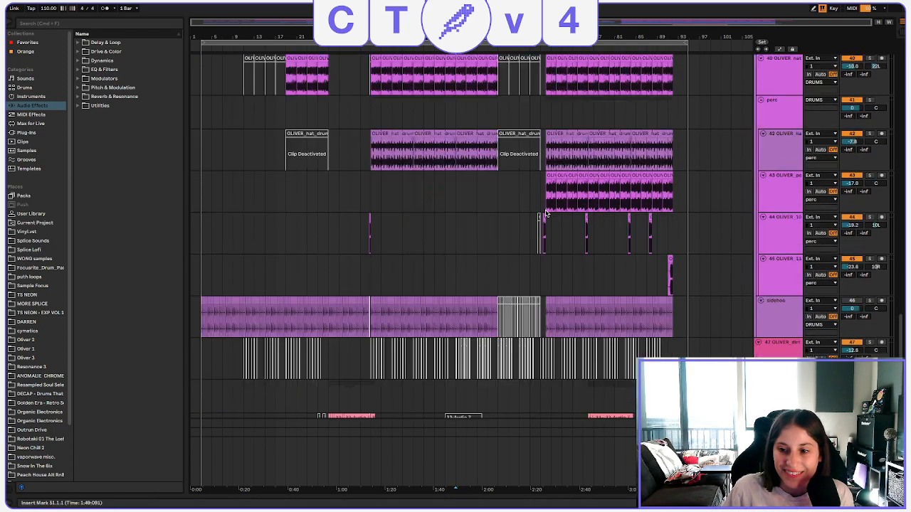
pyautogui.scroll(-8, 546, 213)
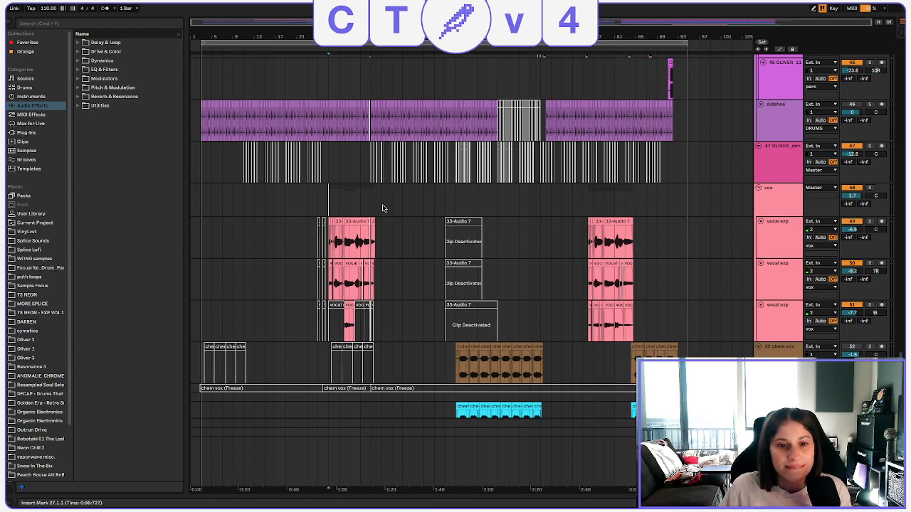
# Solo the vox group and play its vocals from bar 27.
pyautogui.click(331, 207)
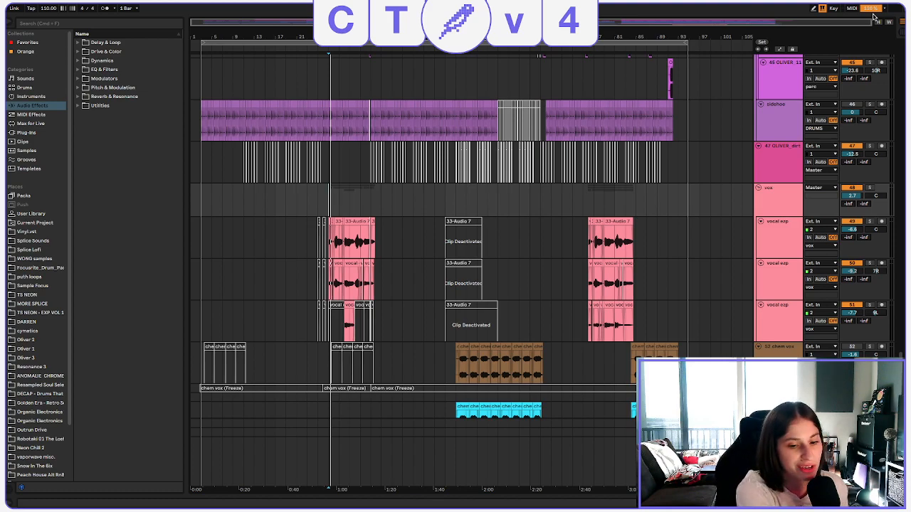
pyautogui.click(725, 105)
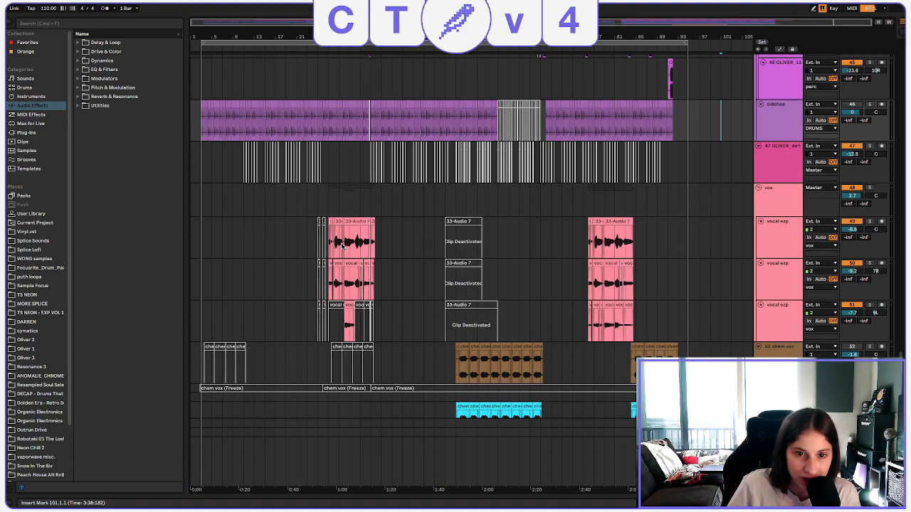
pyautogui.click(329, 209)
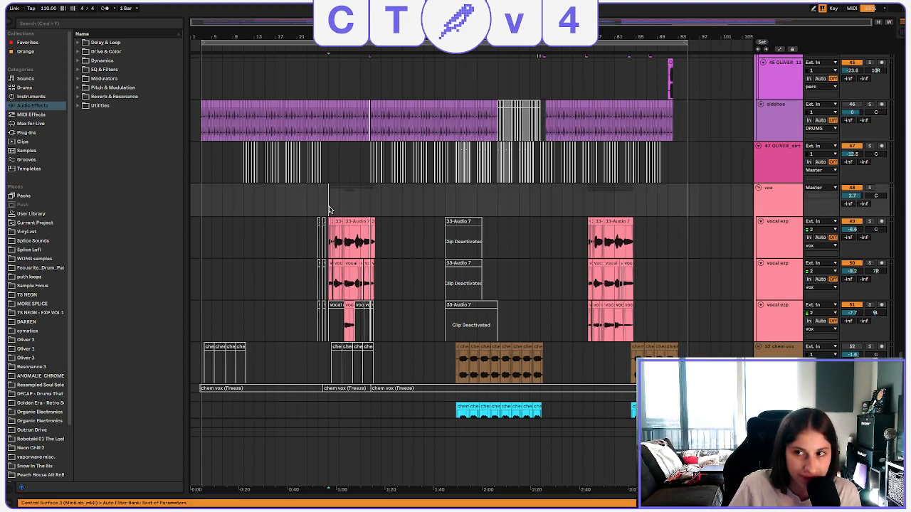
pyautogui.click(870, 188)
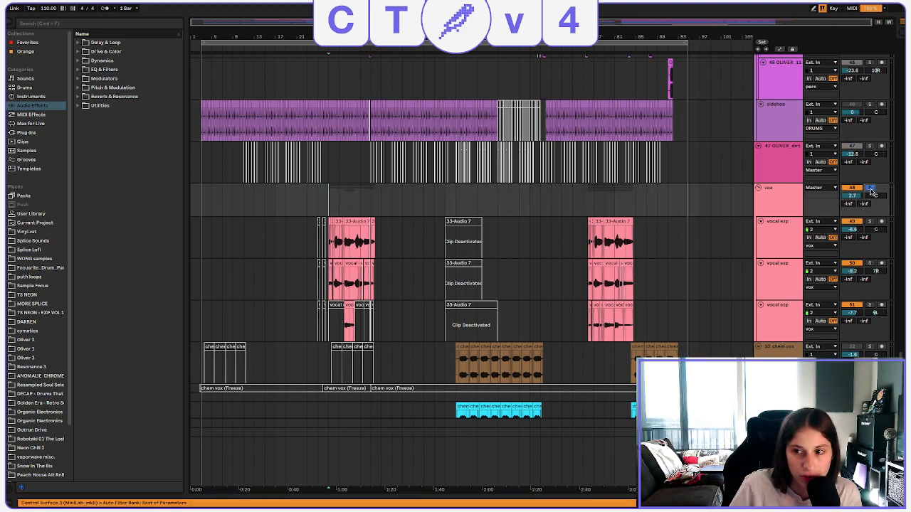
pyautogui.press('space')
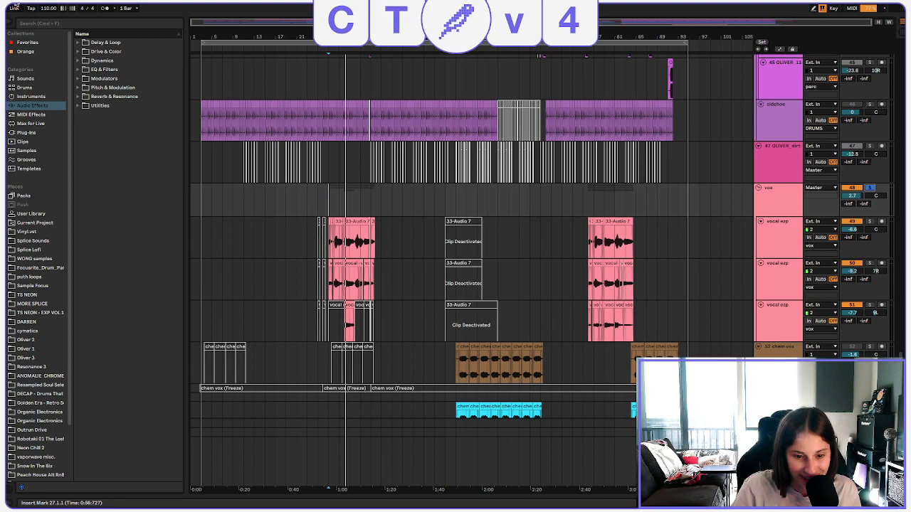
# Set the audio buffer size to 1024 samples in the preferences and close them.
pyautogui.click(33, 6)
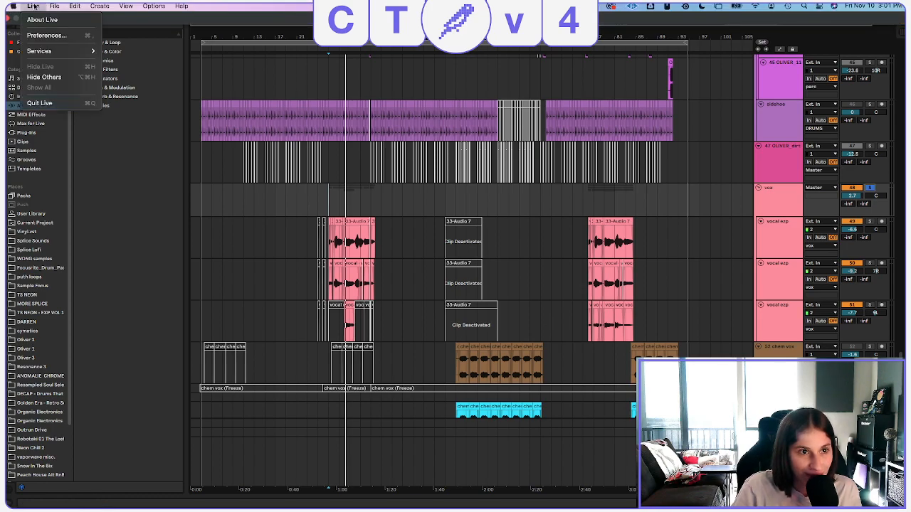
pyautogui.click(51, 35)
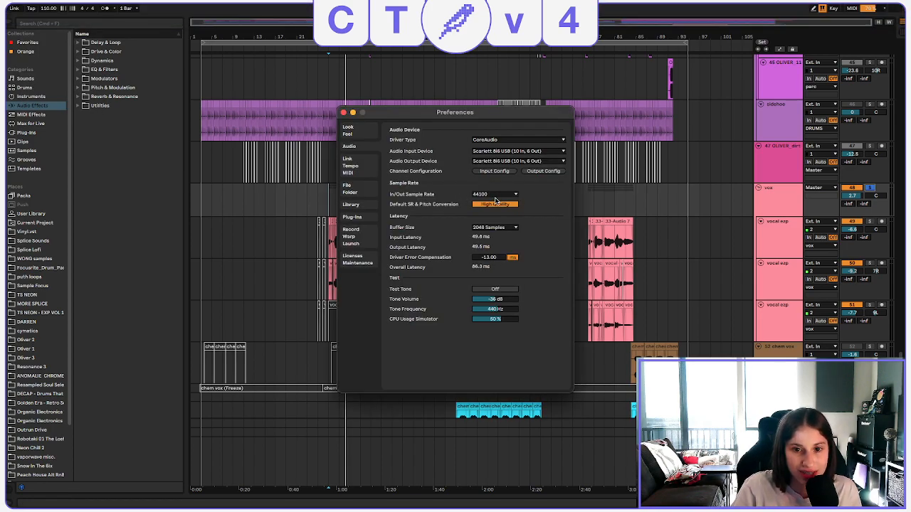
pyautogui.click(506, 228)
pyautogui.click(505, 228)
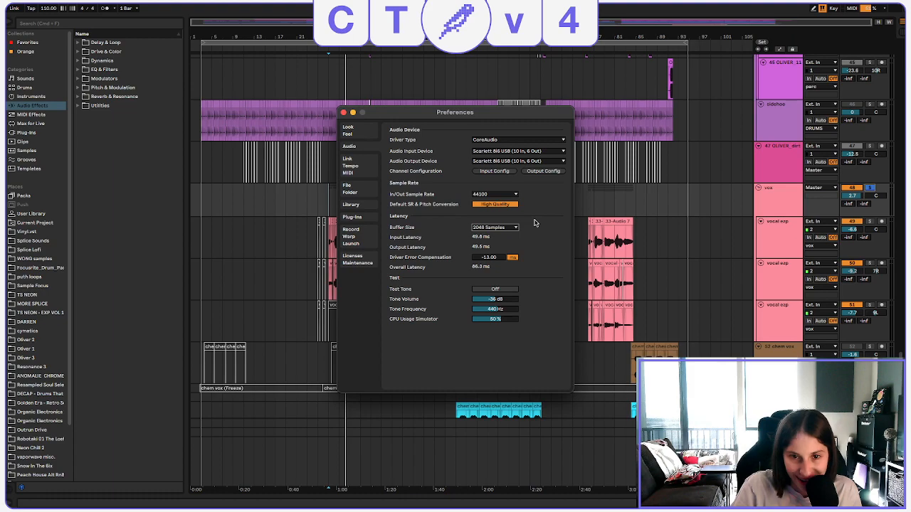
pyautogui.click(507, 228)
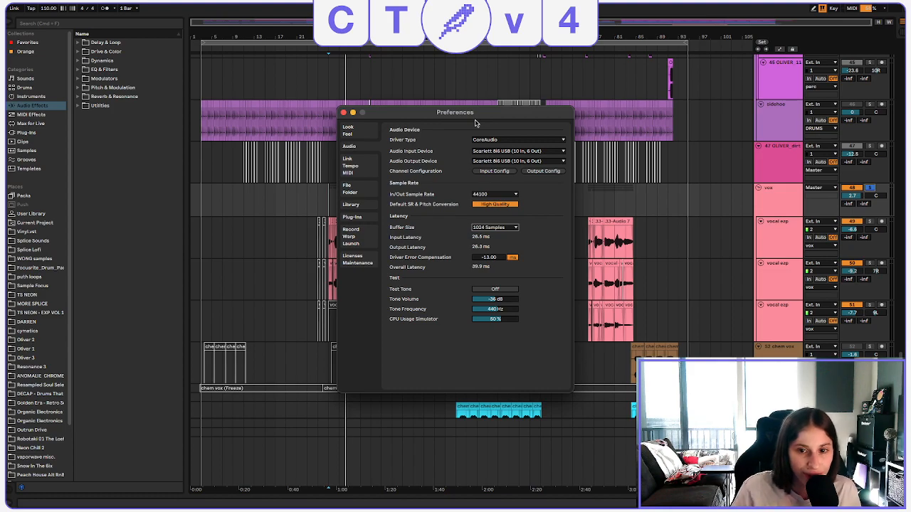
pyautogui.click(341, 112)
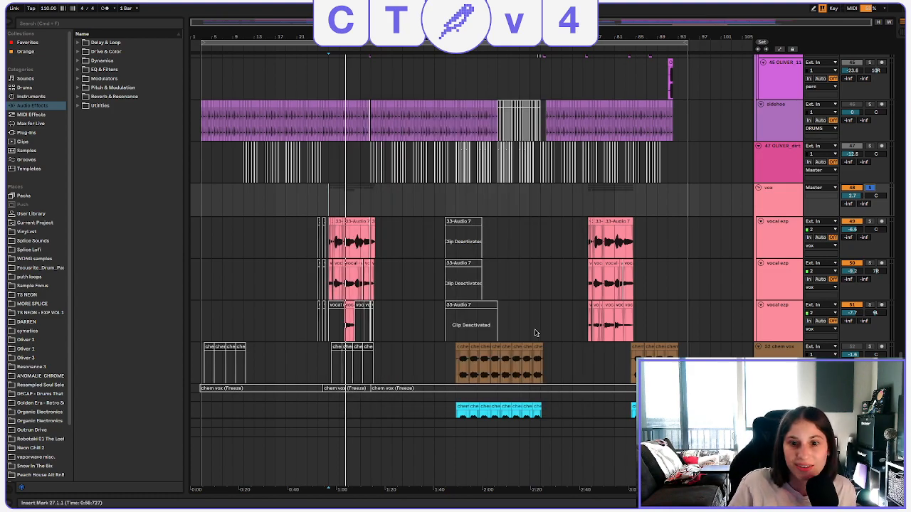
# Replay the soloed vox group from bar 27 and recheck the audio preferences.
pyautogui.click(330, 190)
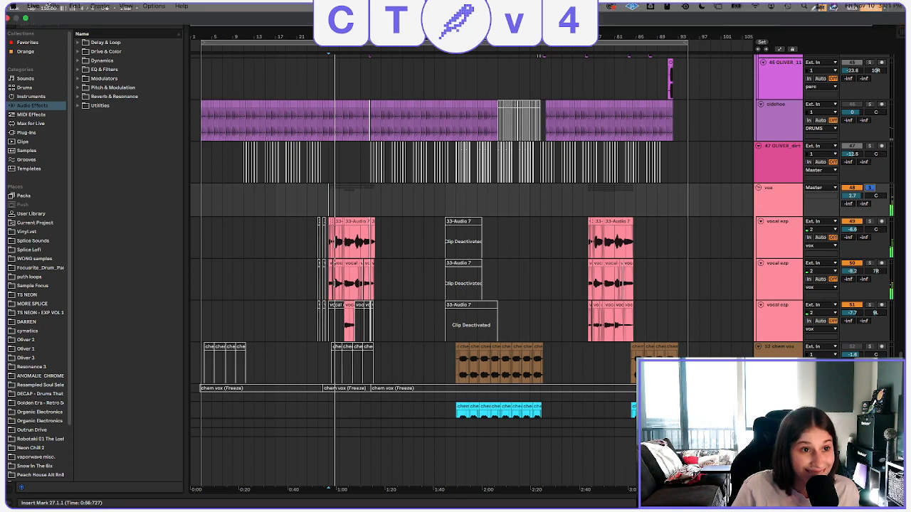
pyautogui.click(36, 7)
pyautogui.click(44, 38)
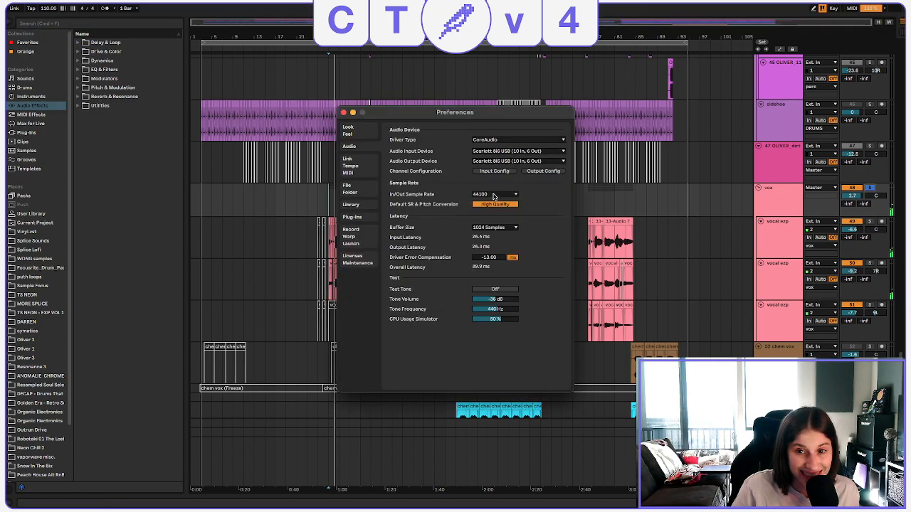
pyautogui.click(343, 113)
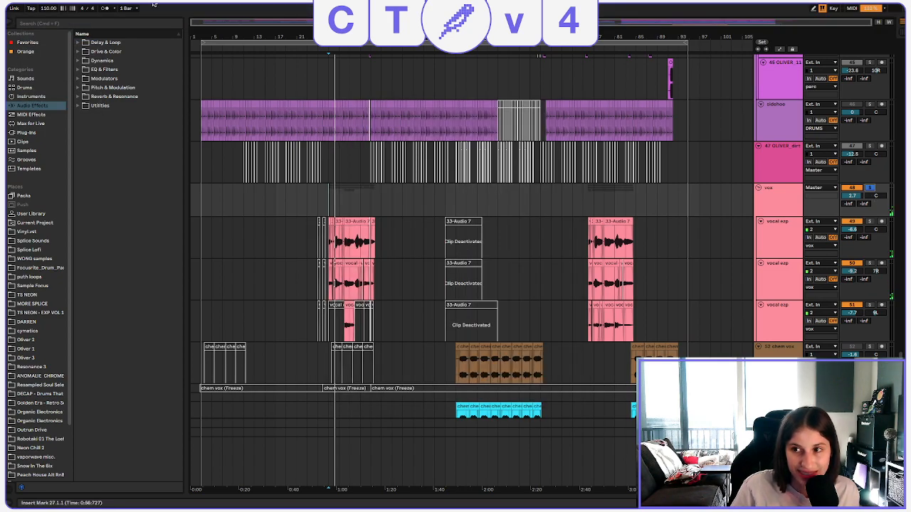
# Open another song project from the recent Live Sets.
pyautogui.moveTo(94, 5)
pyautogui.click(54, 6)
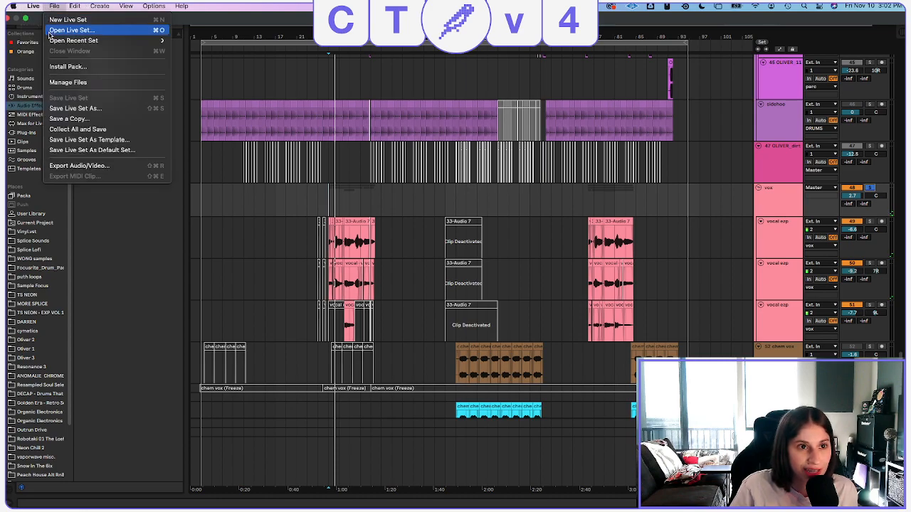
pyautogui.moveTo(107, 41)
pyautogui.click(242, 76)
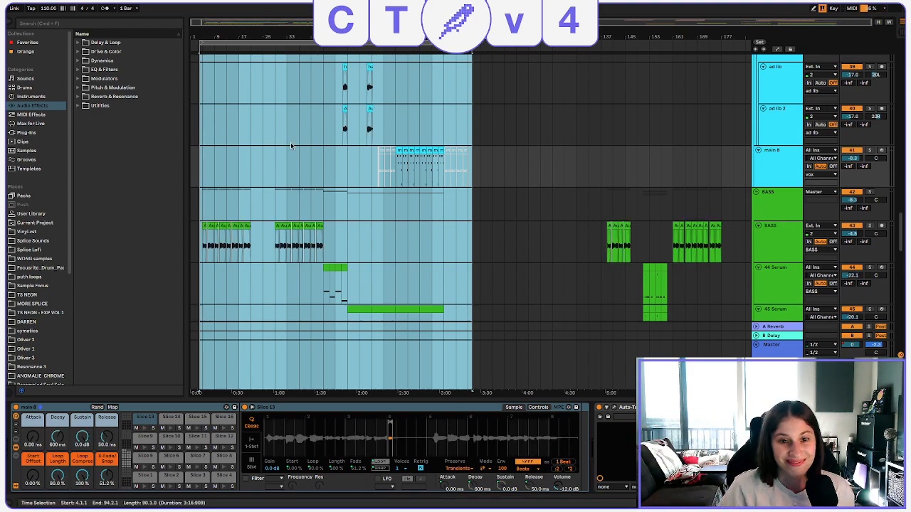
# Look over the arrangement's bass, drum, synth and lead tracks, ending at the main vocal group.
pyautogui.click(324, 142)
pyautogui.scroll(-5, 313, 186)
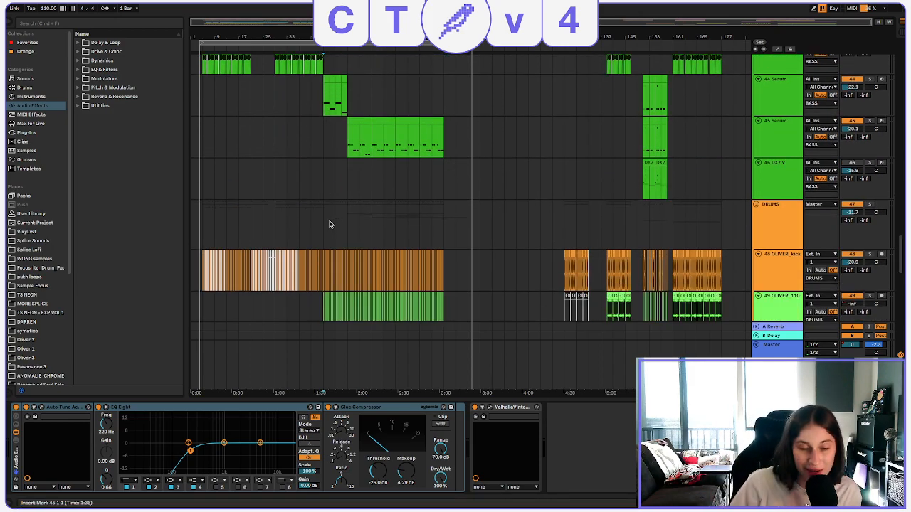
pyautogui.click(329, 225)
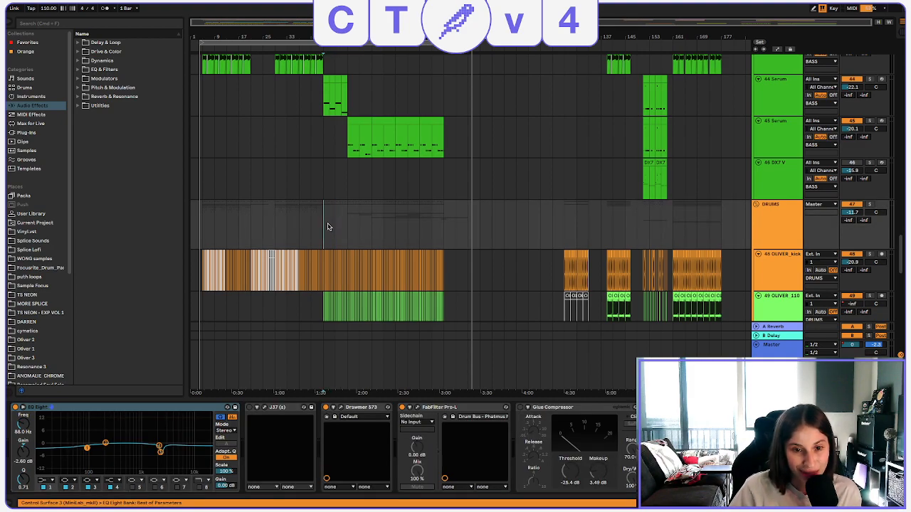
pyautogui.scroll(-3, 327, 224)
pyautogui.scroll(-7, 328, 226)
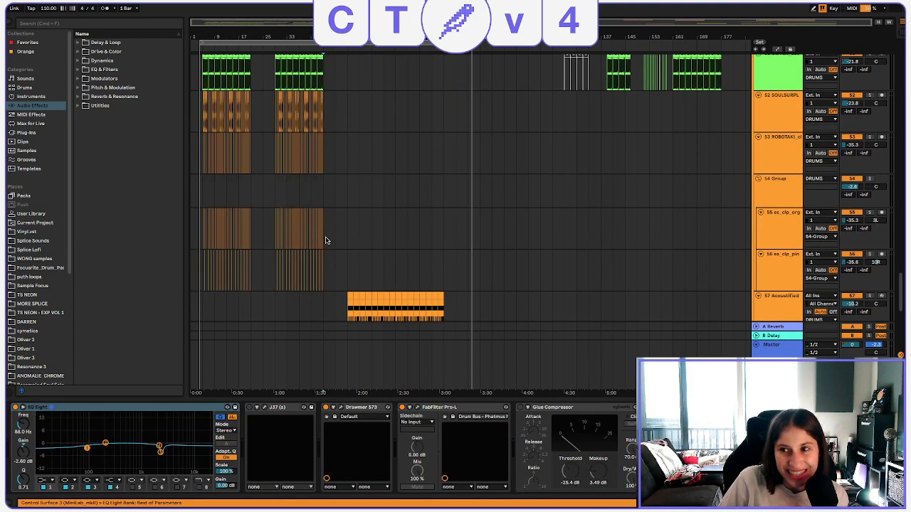
pyautogui.scroll(-8, 328, 235)
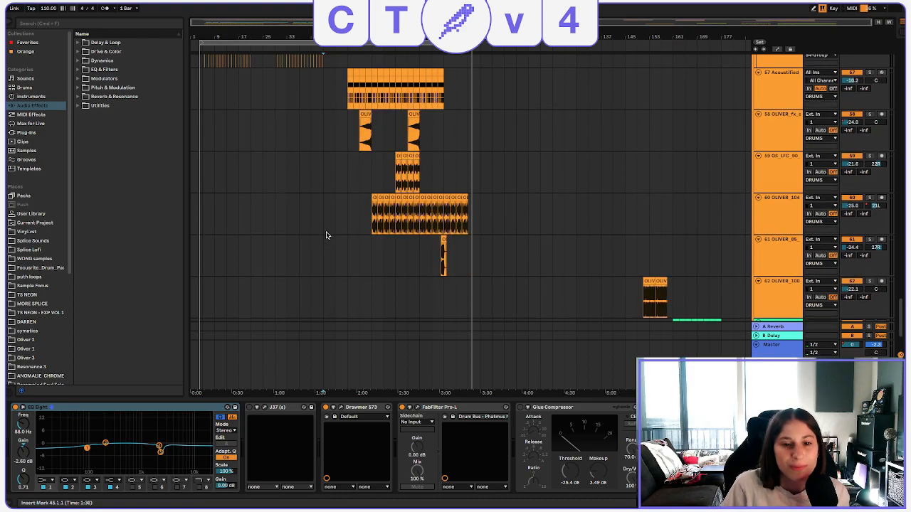
pyautogui.scroll(20, 325, 234)
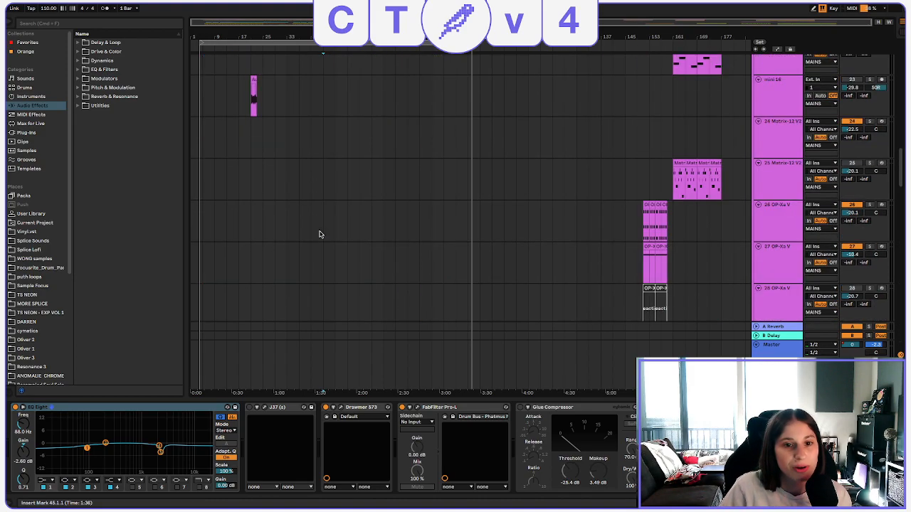
pyautogui.scroll(20, 320, 235)
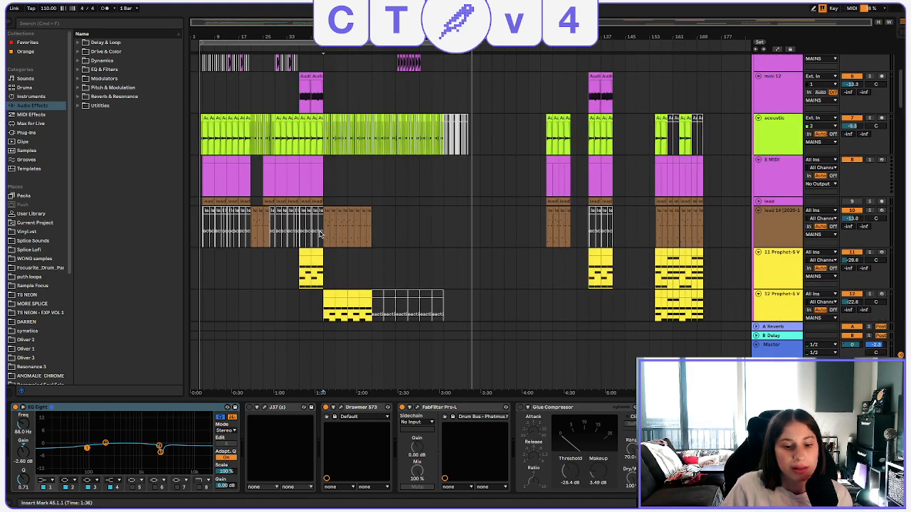
pyautogui.scroll(-20, 320, 235)
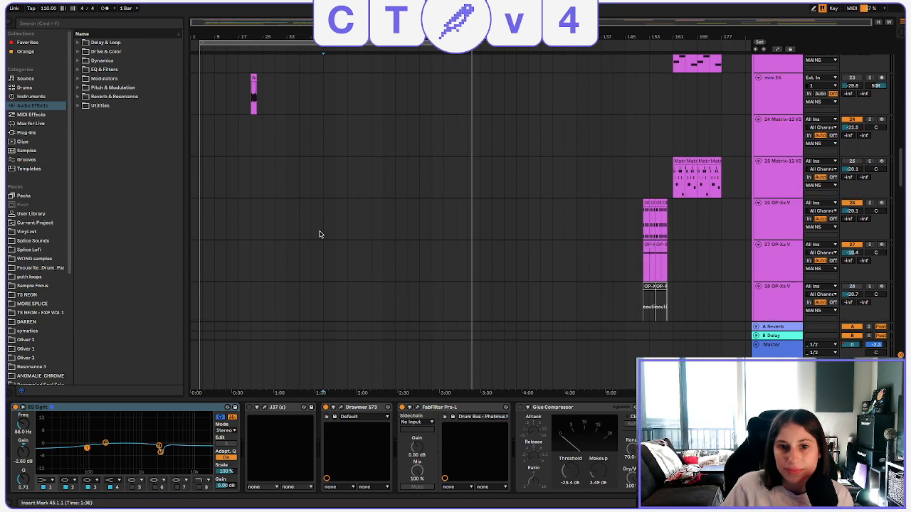
pyautogui.scroll(-10, 319, 235)
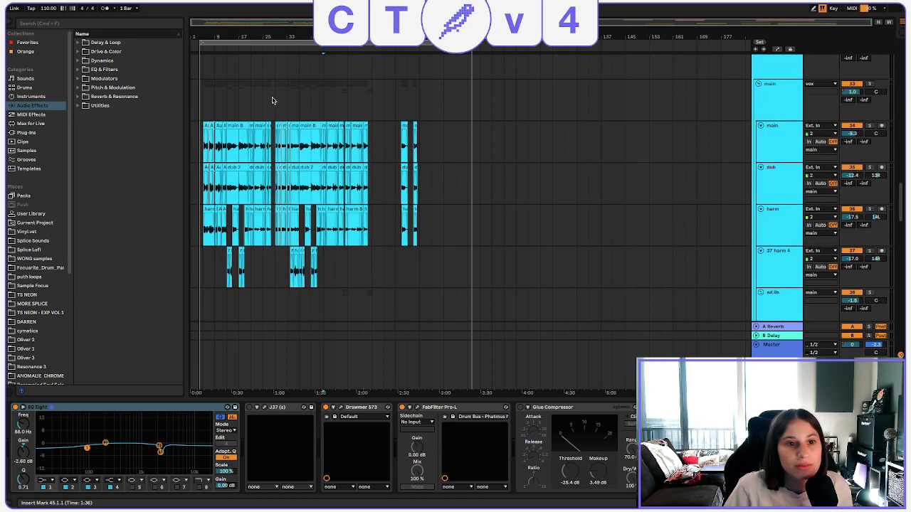
# Solo the main vocal group and listen to it from bar 9.
pyautogui.click(210, 106)
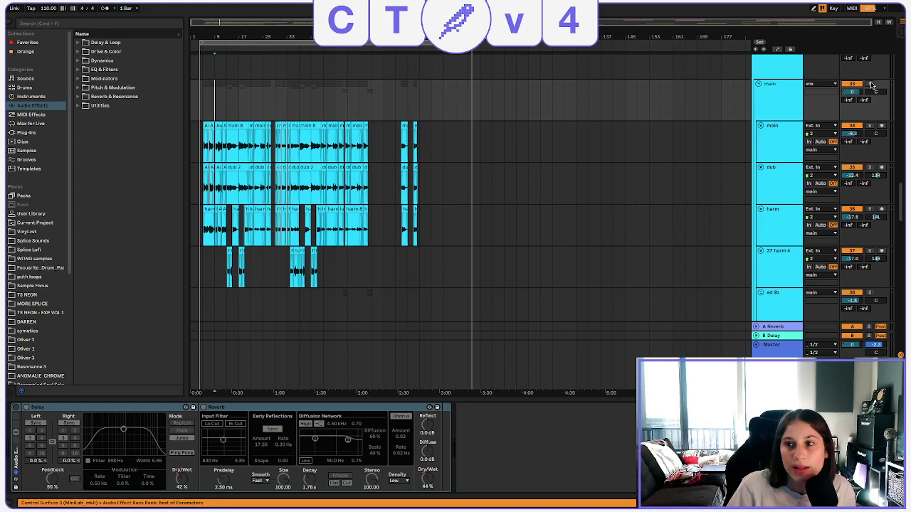
pyautogui.click(869, 84)
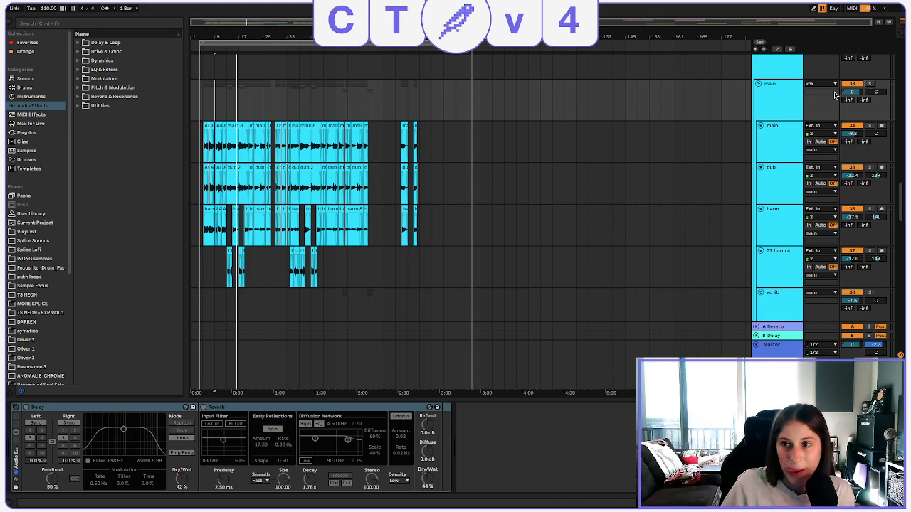
# Deactivate the main vocal group and play the arrangement from bar 5, with the timeline enlarged around the vocal clips.
pyautogui.click(852, 83)
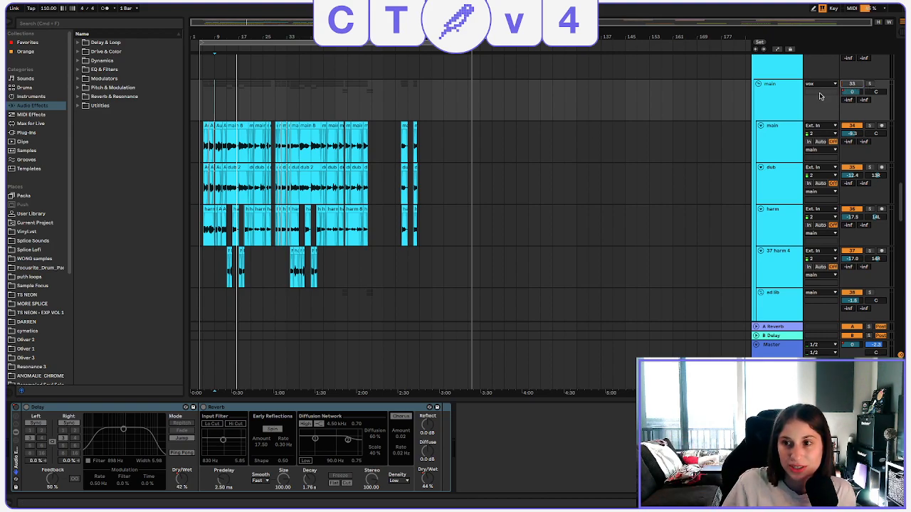
pyautogui.click(202, 104)
pyautogui.moveTo(205, 36); pyautogui.dragTo(211, 38)
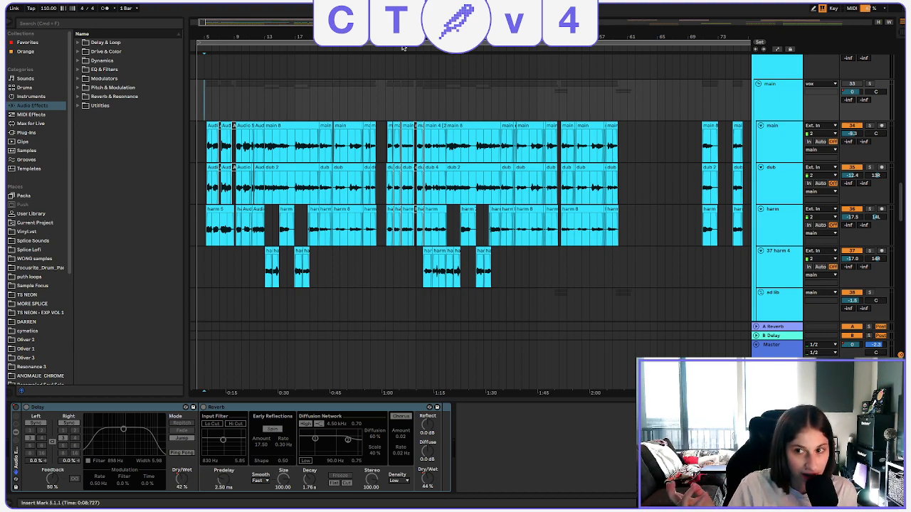
pyautogui.press('space')
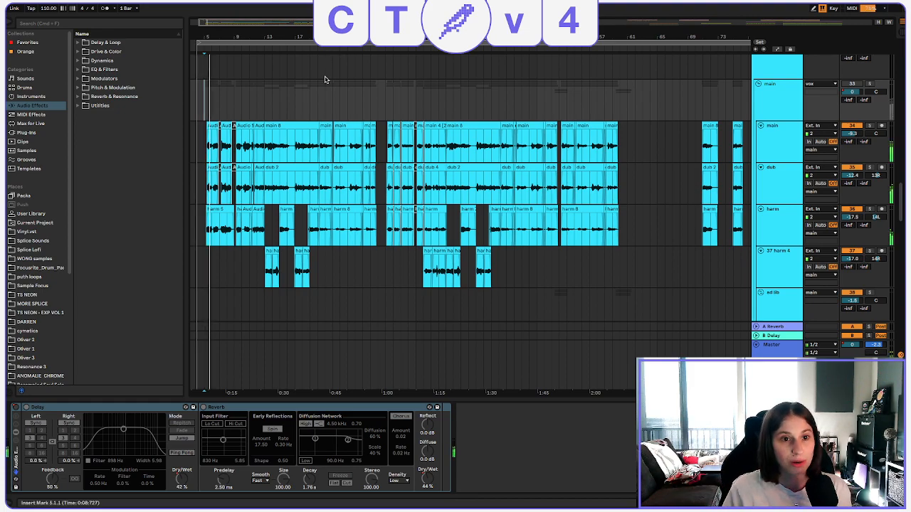
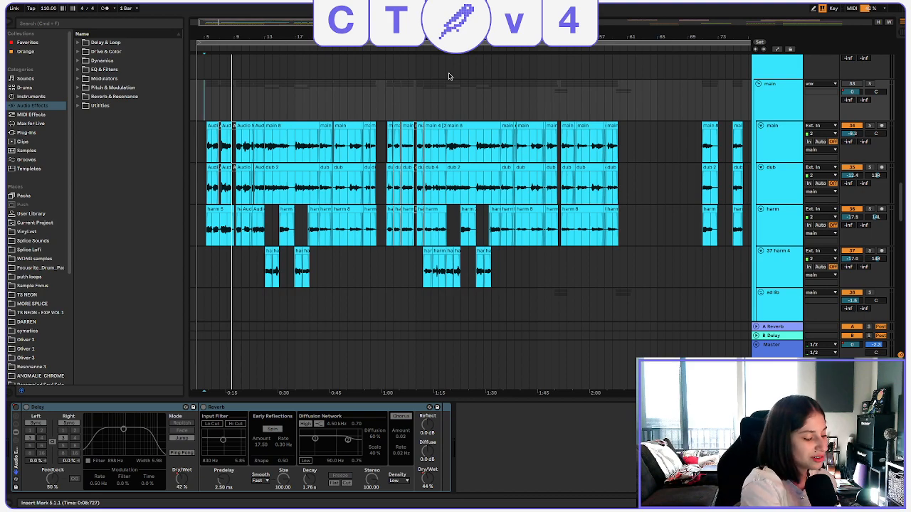
# Look over the tracks from the vocal group down to the bass and drums, with the timeline showing the whole song.
pyautogui.scroll(1, 526, 114)
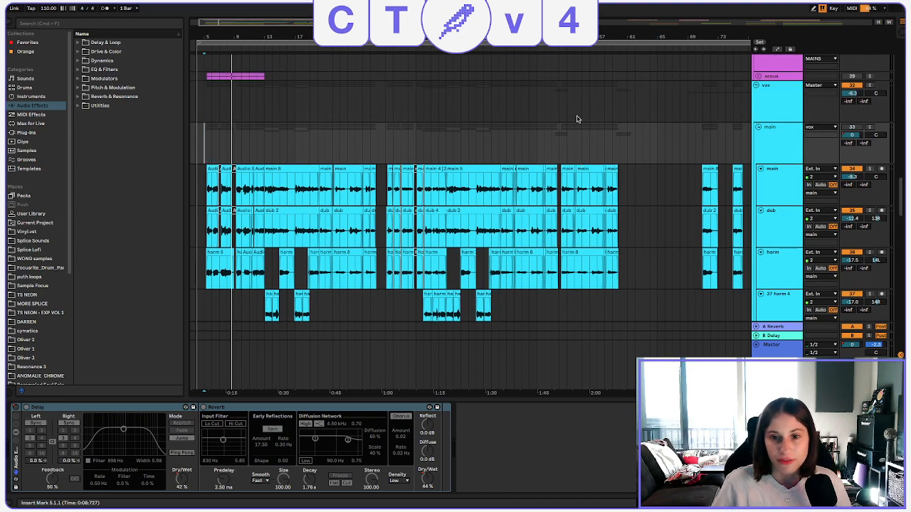
pyautogui.scroll(-2, 579, 120)
pyautogui.scroll(-8, 687, 192)
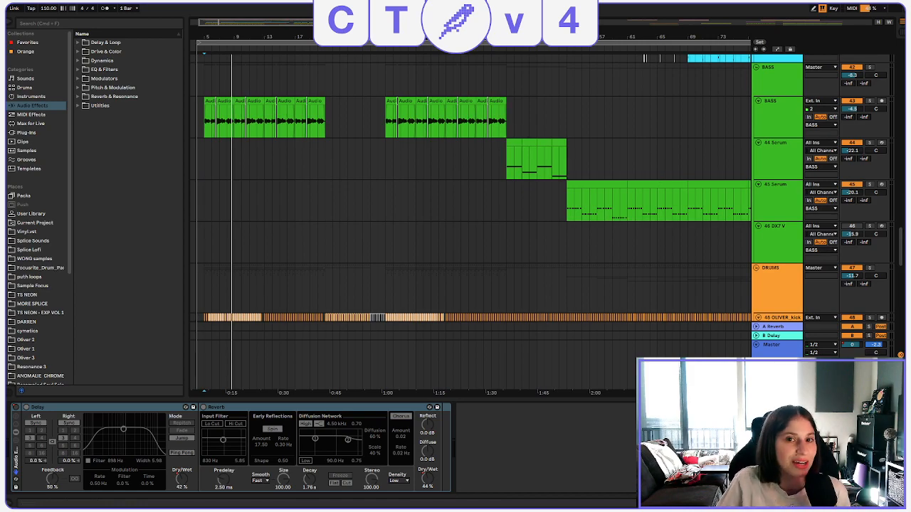
pyautogui.moveTo(448, 37); pyautogui.dragTo(448, 11)
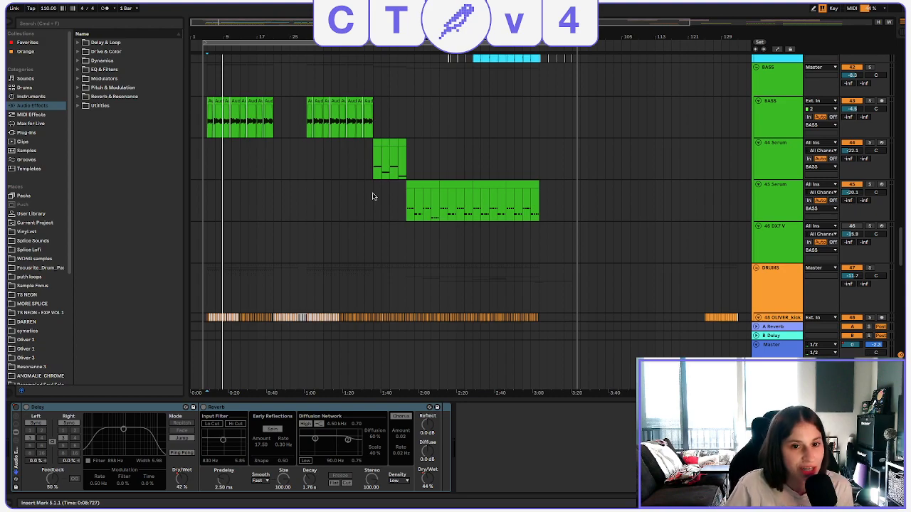
# Place the insert marker at bar 17 on the 45 Serum bass track, leaving no time range selected.
pyautogui.moveTo(372, 196); pyautogui.dragTo(190, 214)
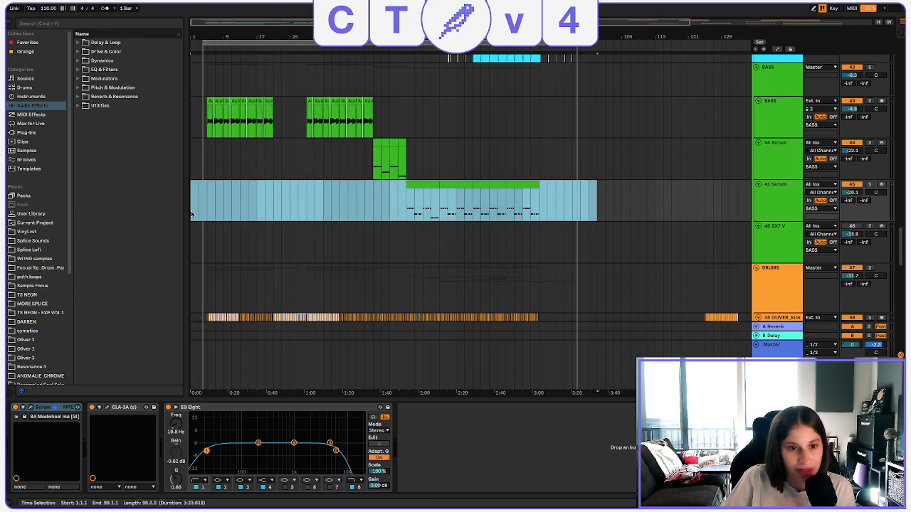
pyautogui.click(191, 214)
pyautogui.click(256, 197)
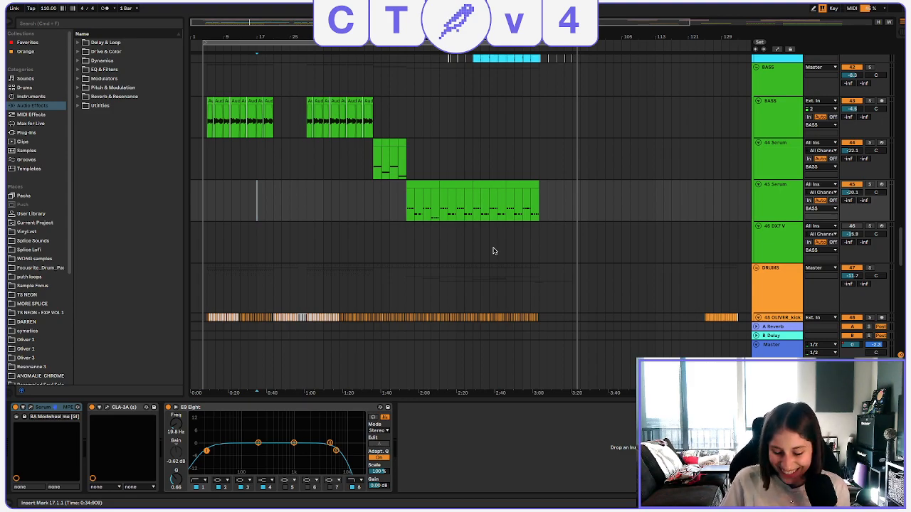
# Switch to Streamlabs Desktop to view the streaming scene and its sources.
pyautogui.hotkey('alt', 'Tab')
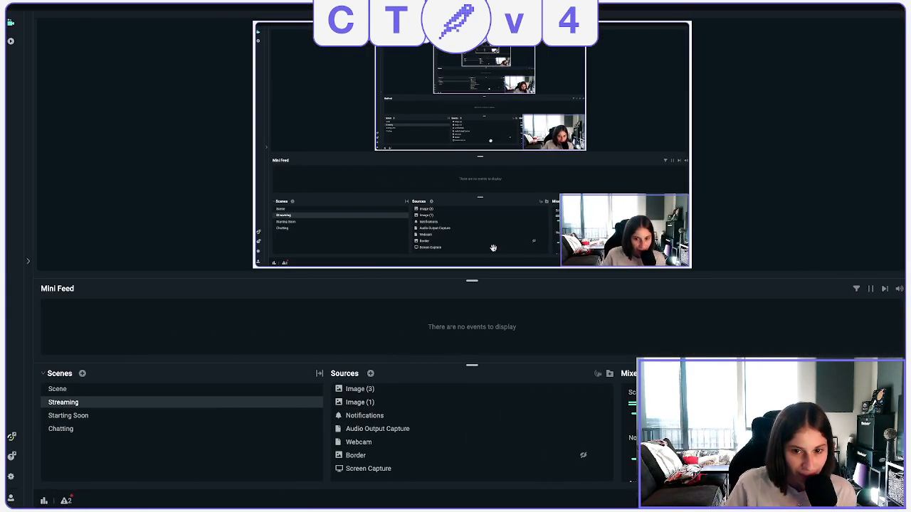